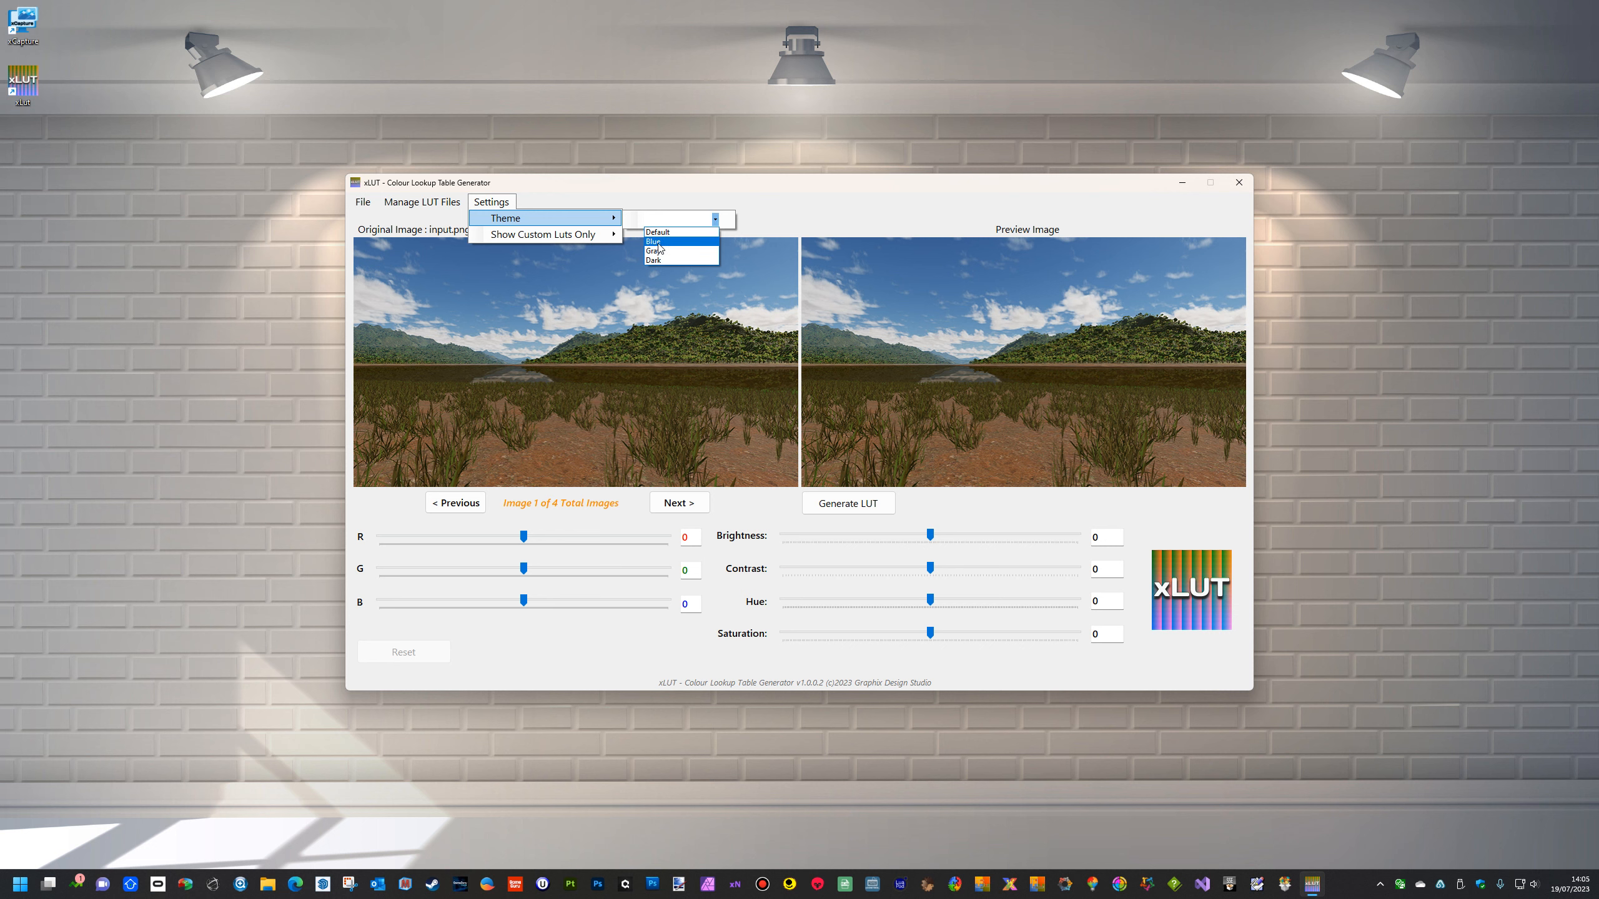
Step: Set the interface theme to Blue and dismiss the settings
left_click(658, 242)
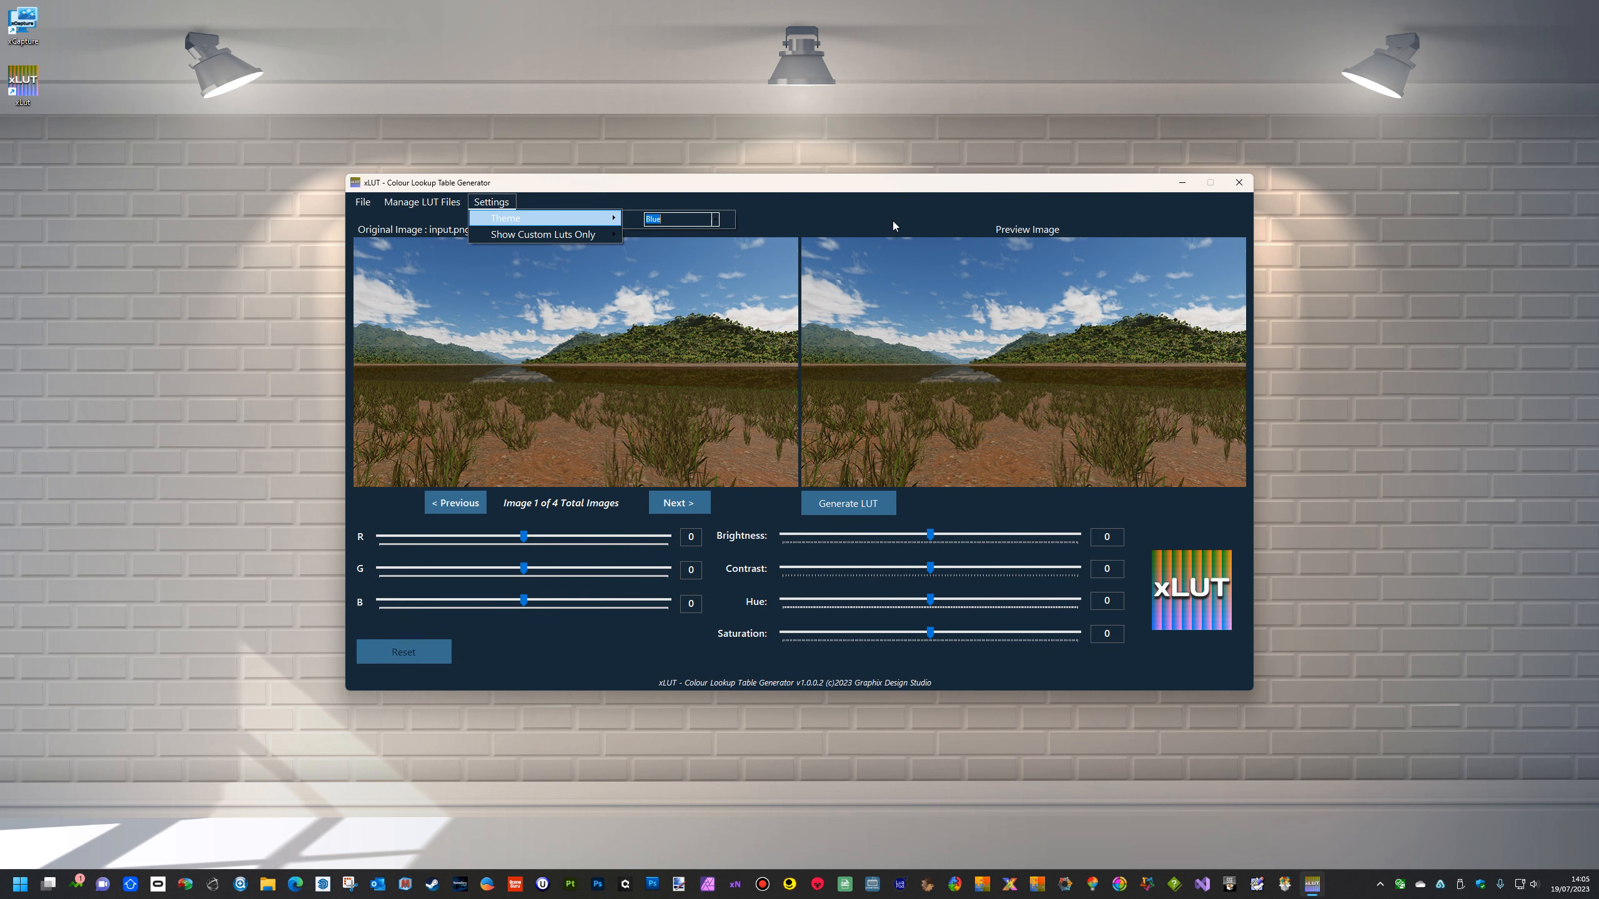
left_click(861, 188)
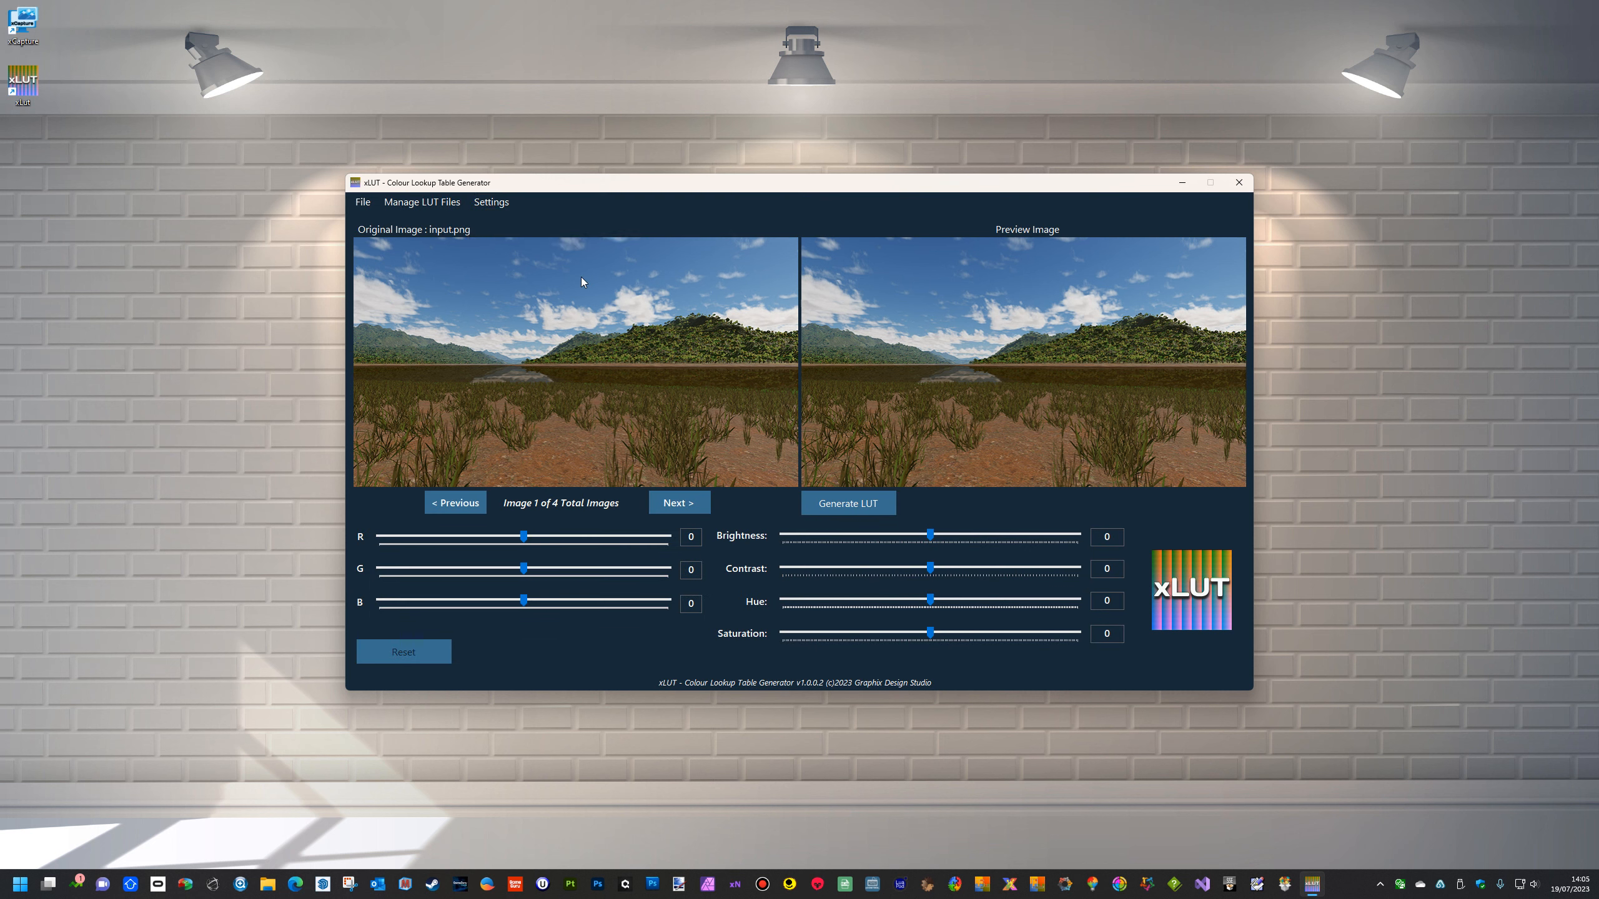
Step: Try the Gray interface theme, followed by the Dark one
left_click(498, 209)
mouse_move(552, 219)
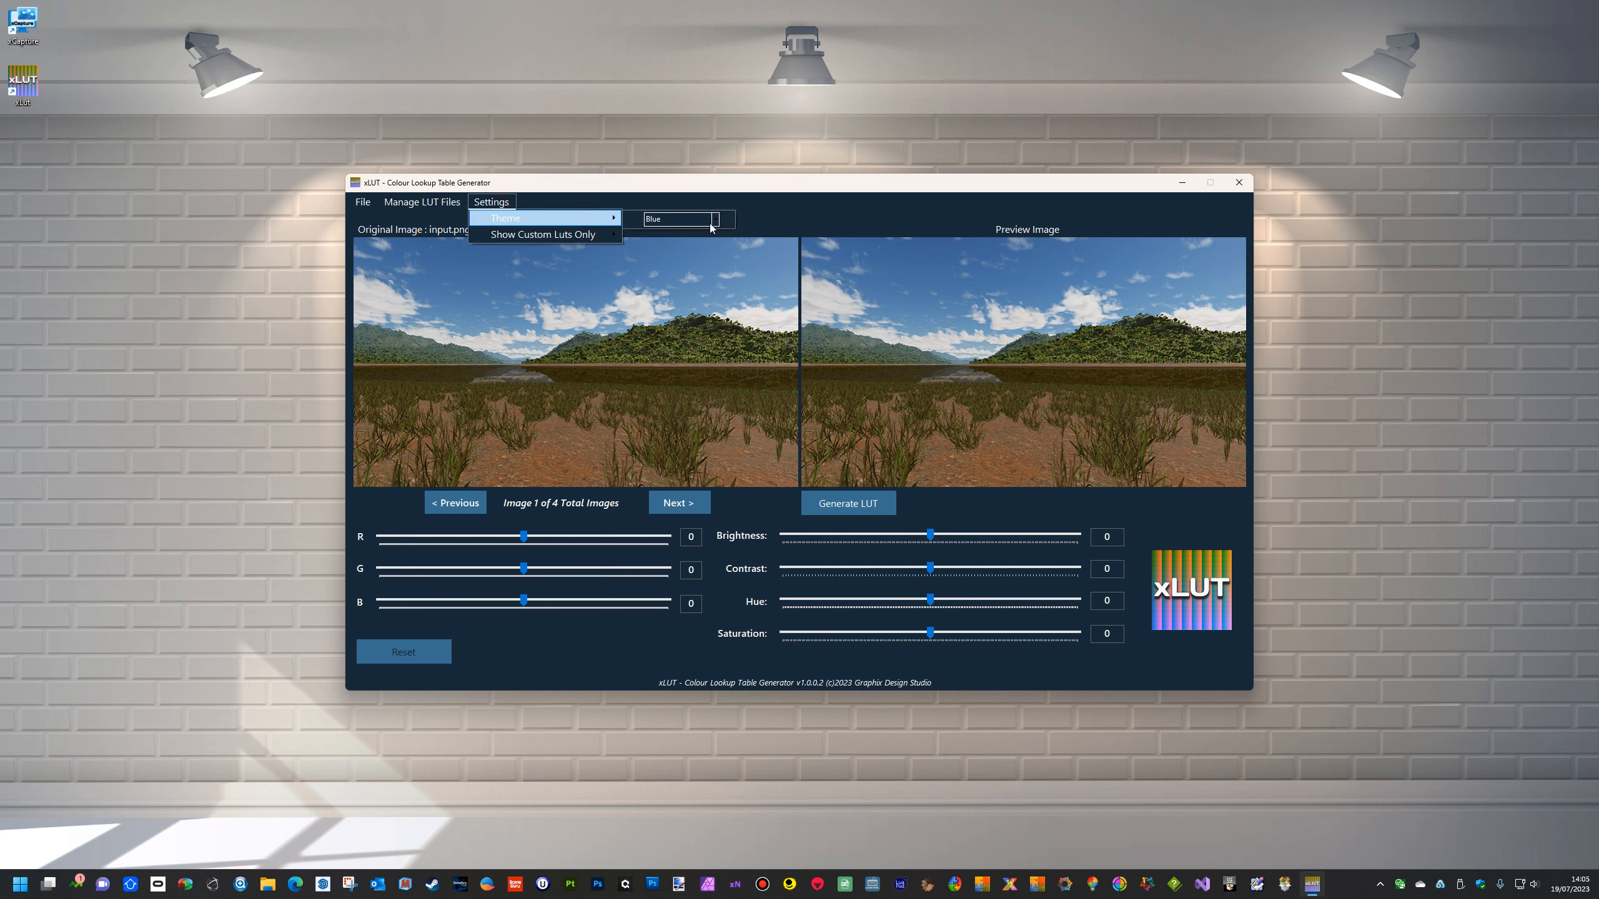
left_click(717, 221)
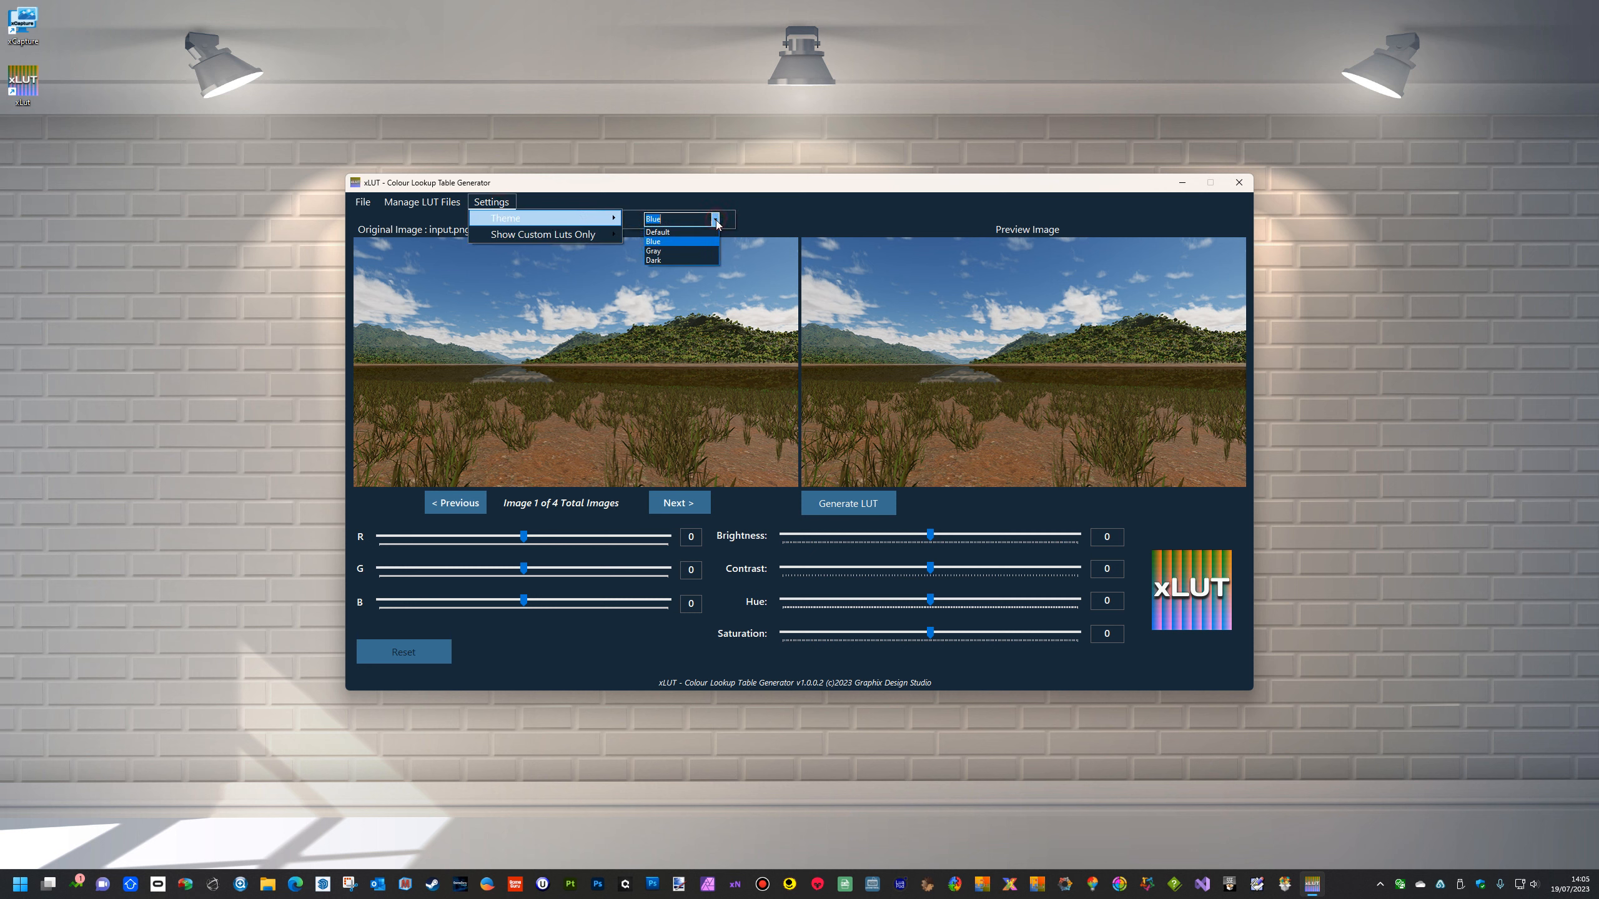
left_click(655, 251)
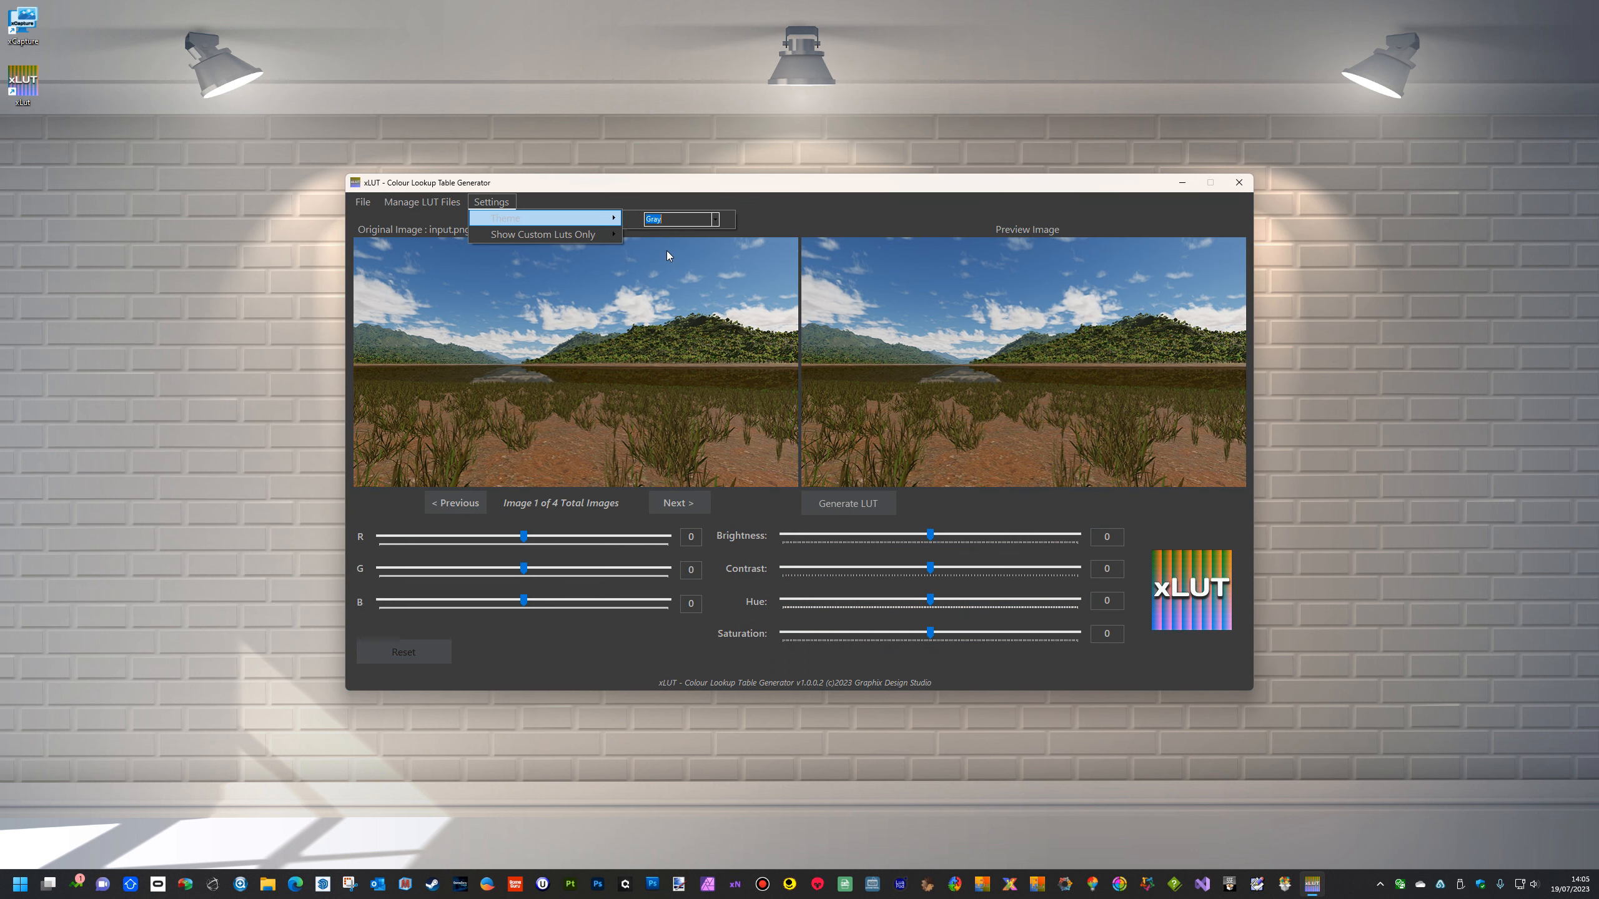
left_click(717, 220)
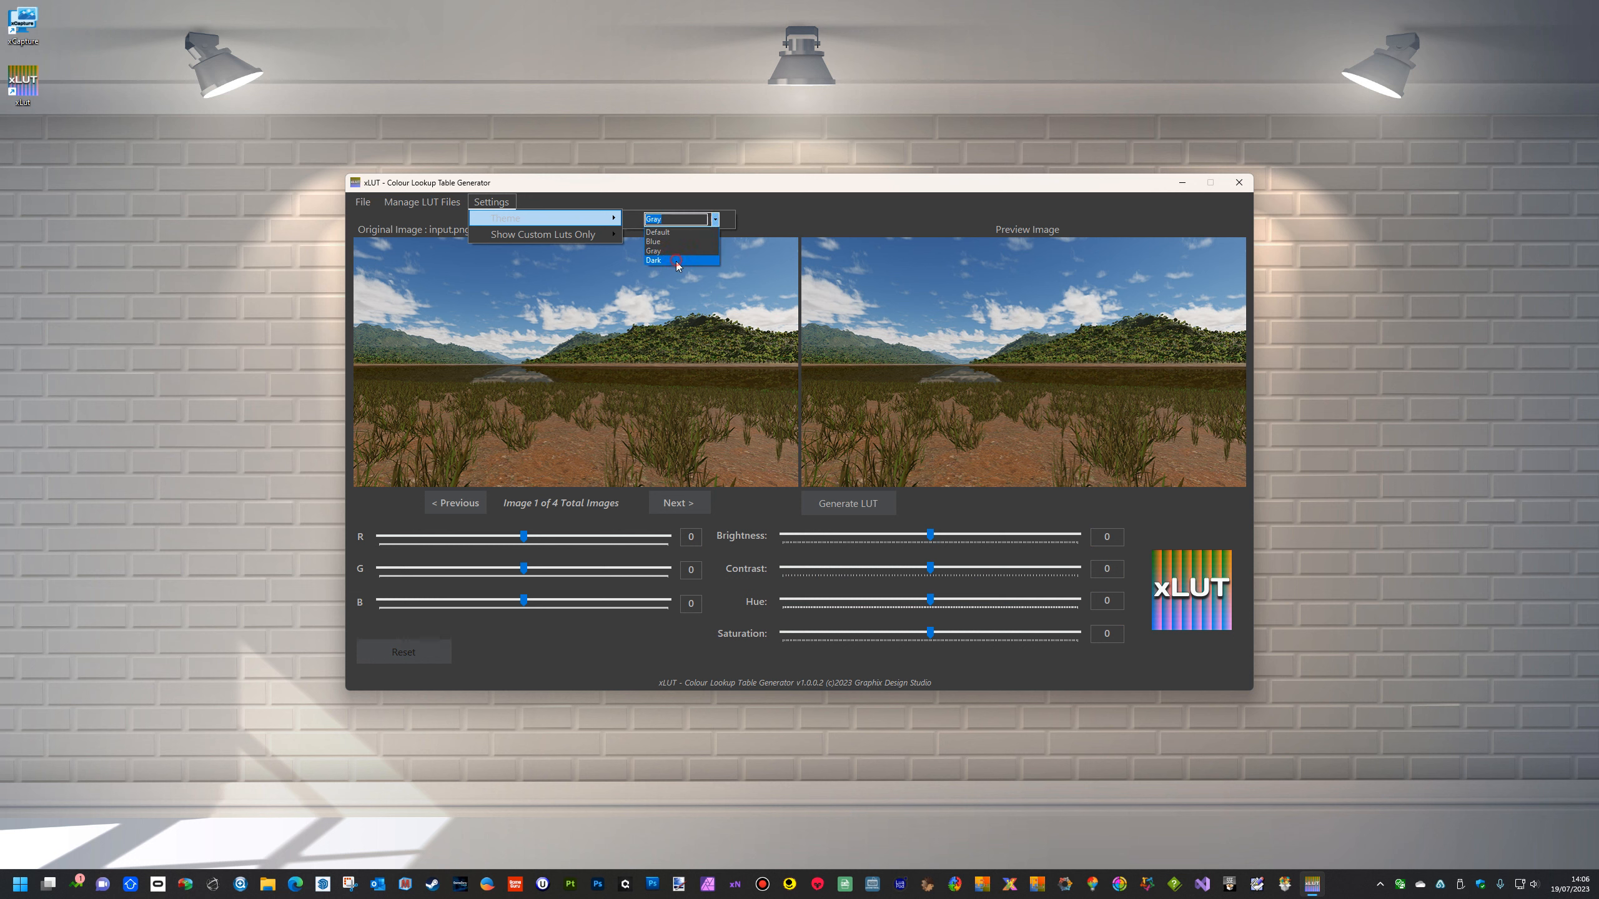
left_click(676, 261)
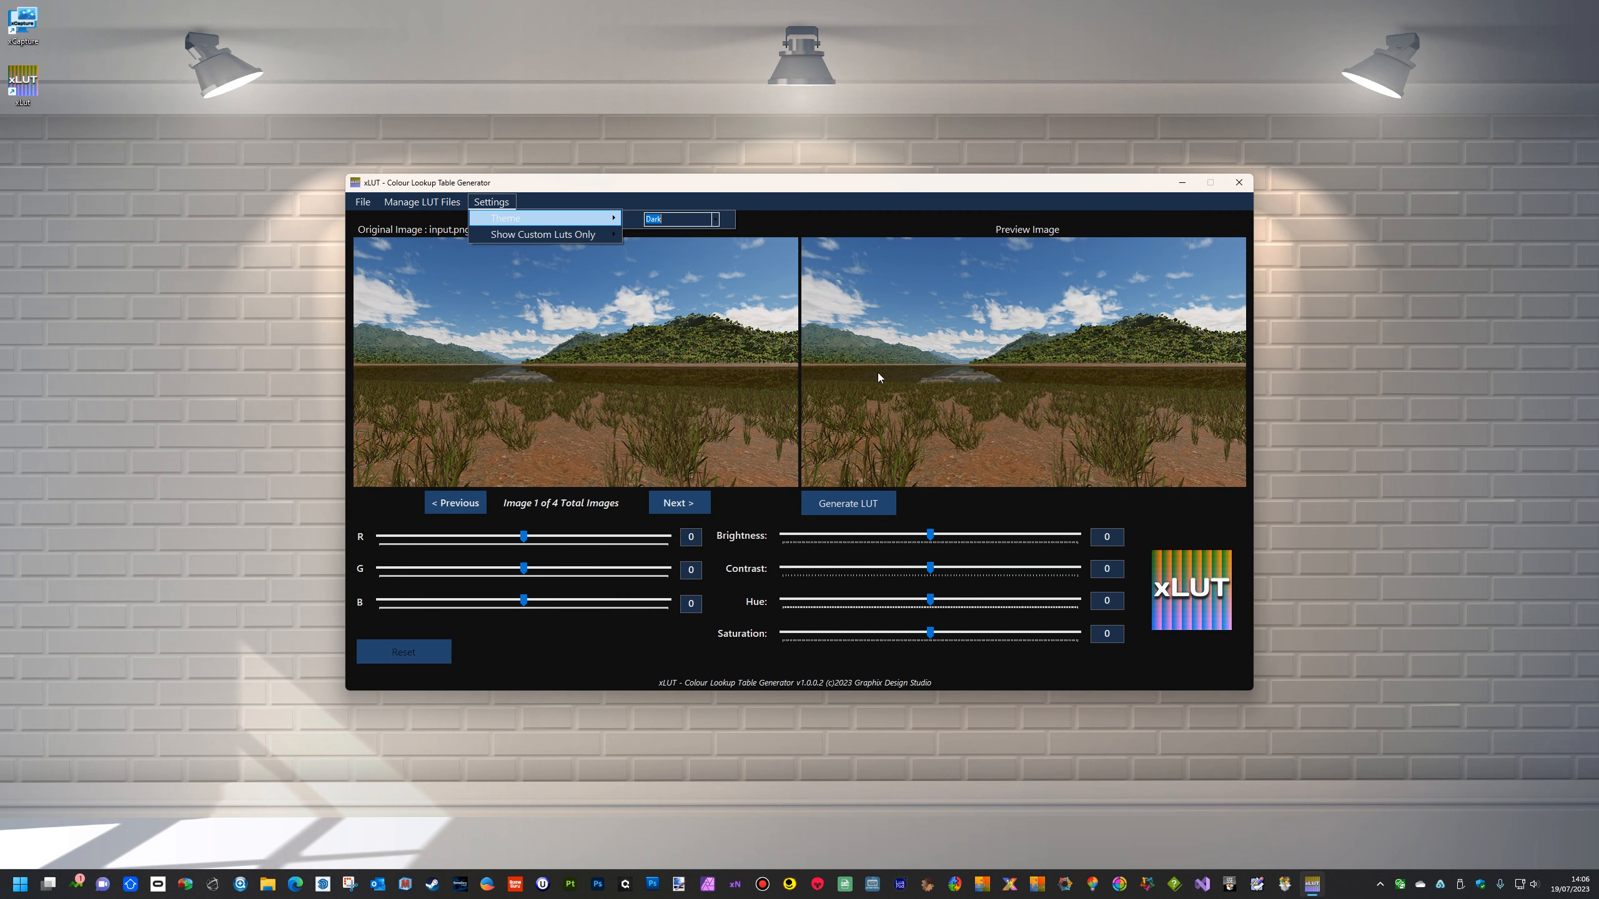
Step: Return the interface theme to Blue and leave the settings
left_click(715, 221)
left_click(687, 241)
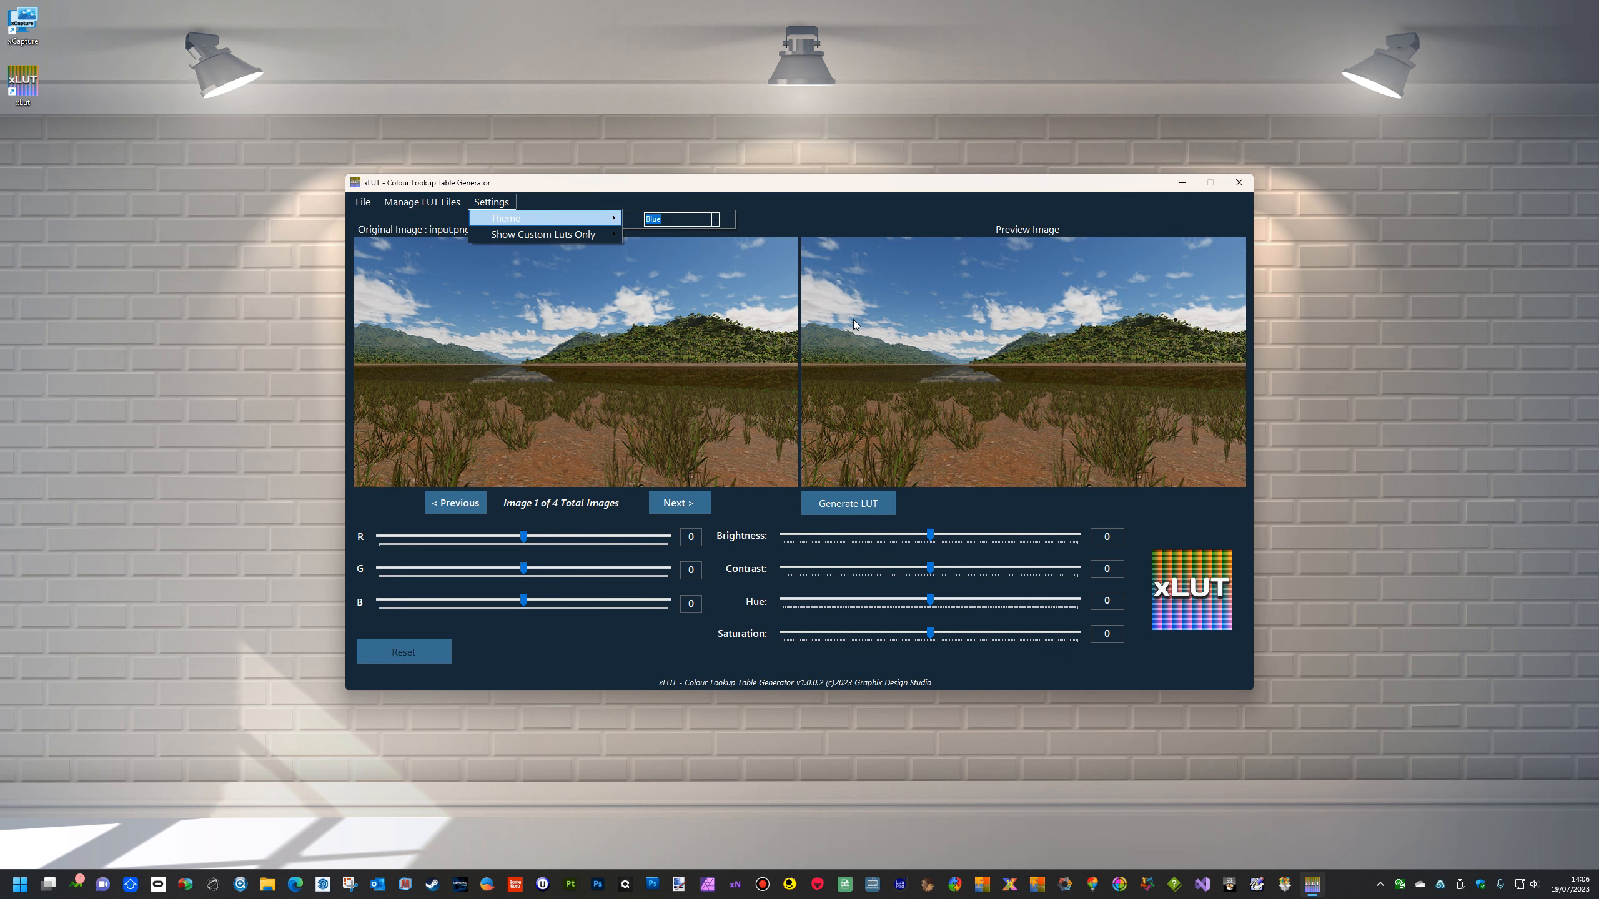
left_click(802, 194)
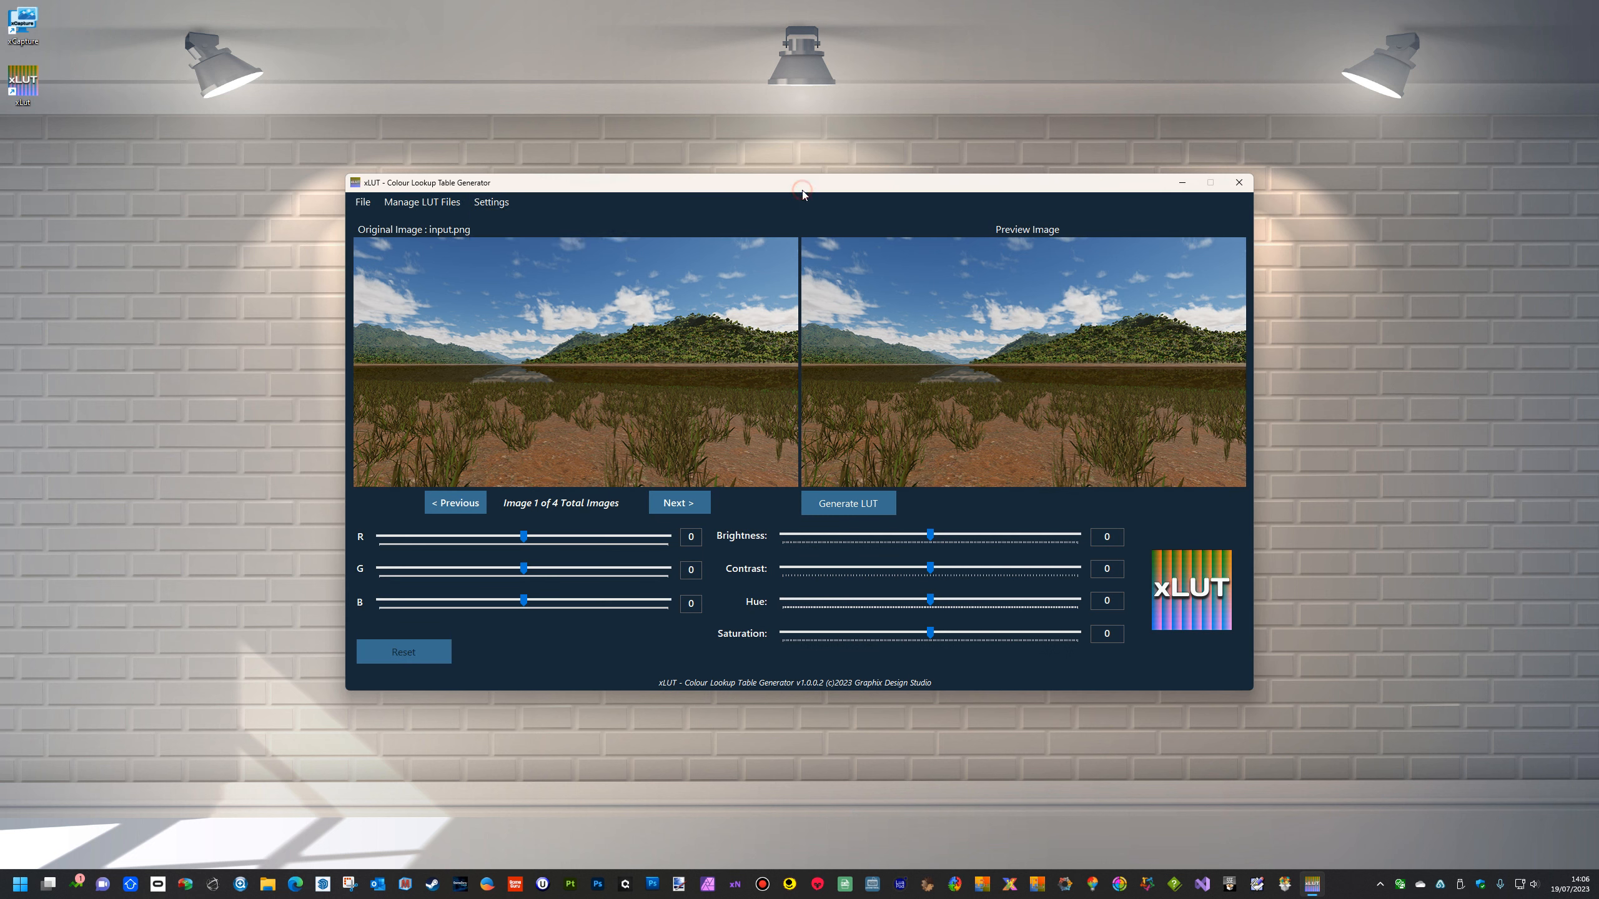
Step: Look through the installed colour lookup tables for GameGuru MAX down to the end of the list, and close the manager
left_click(441, 202)
left_click(450, 233)
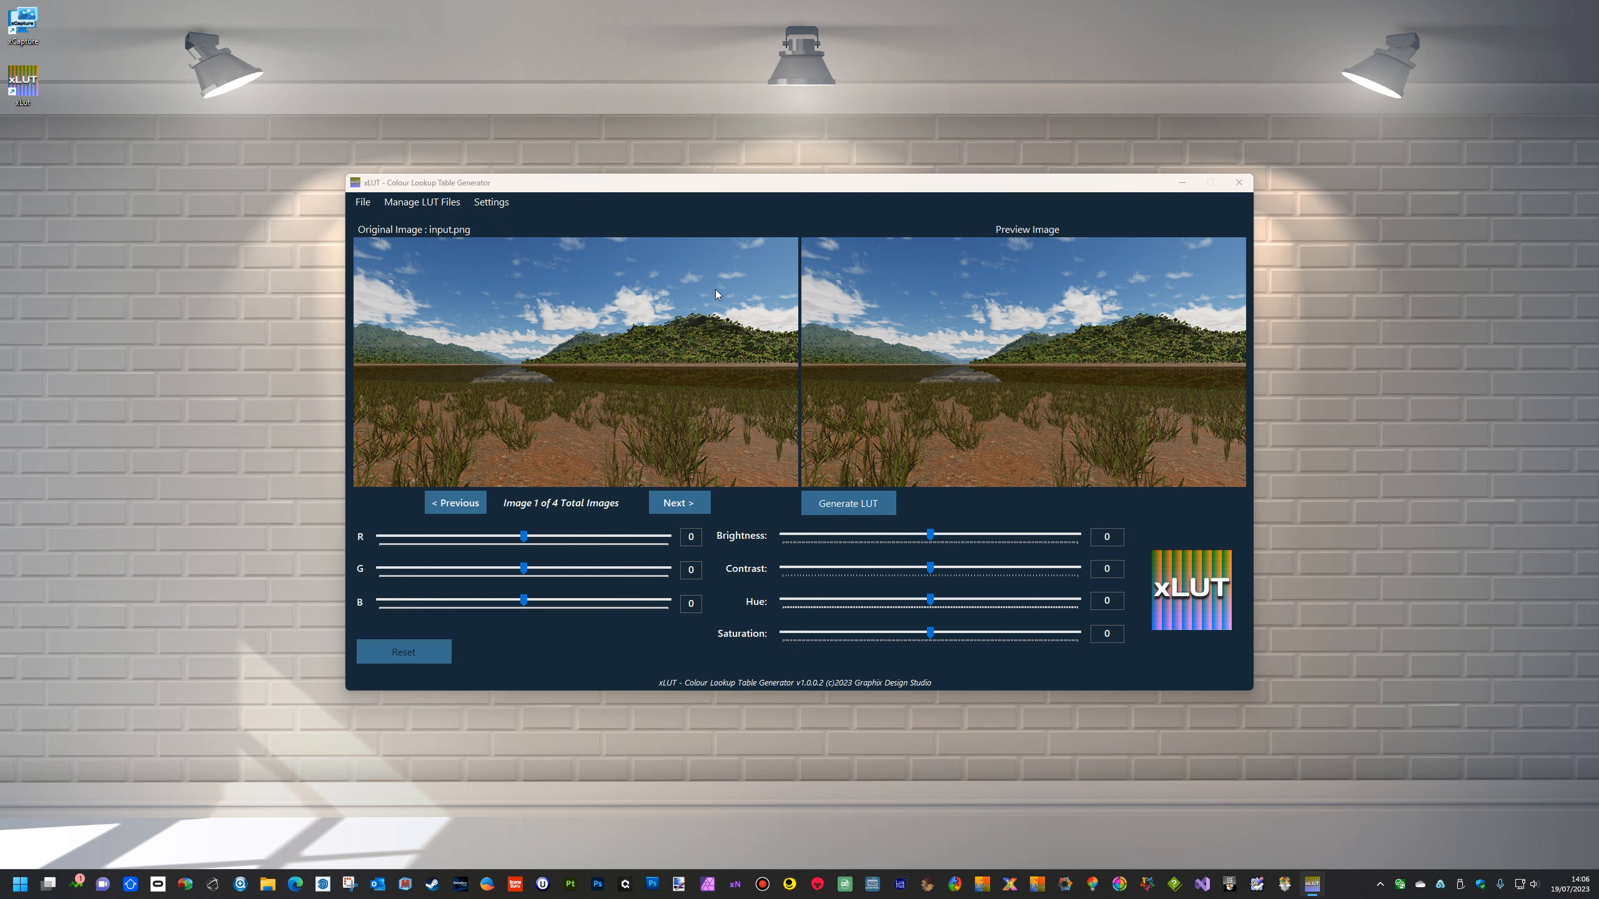
left_click_drag(955, 242, 934, 693)
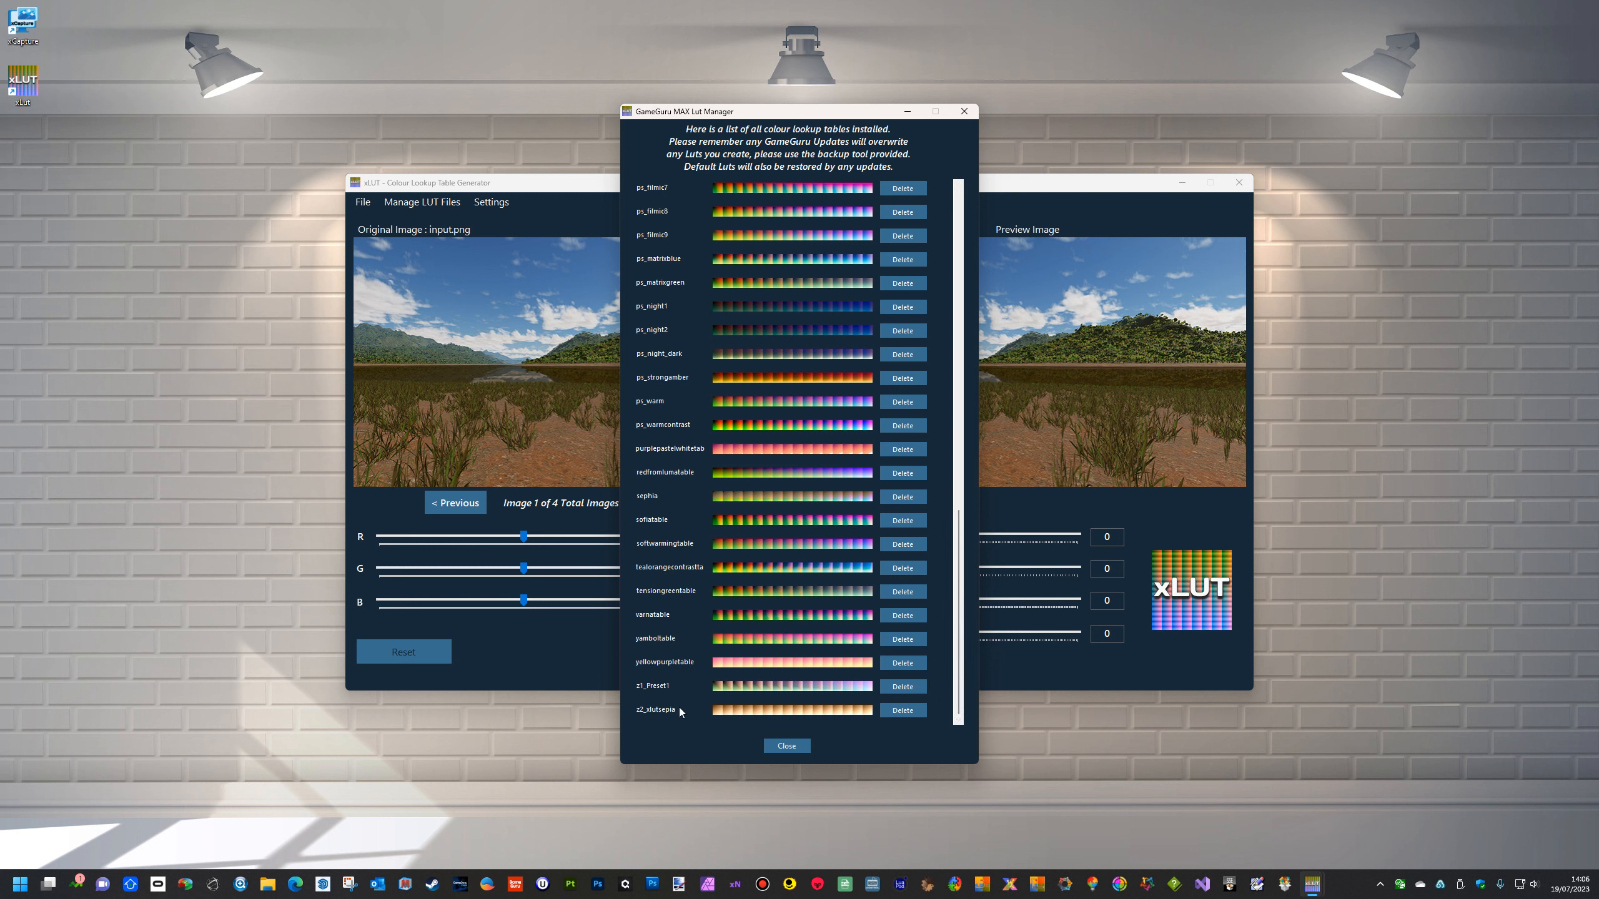
left_click(964, 111)
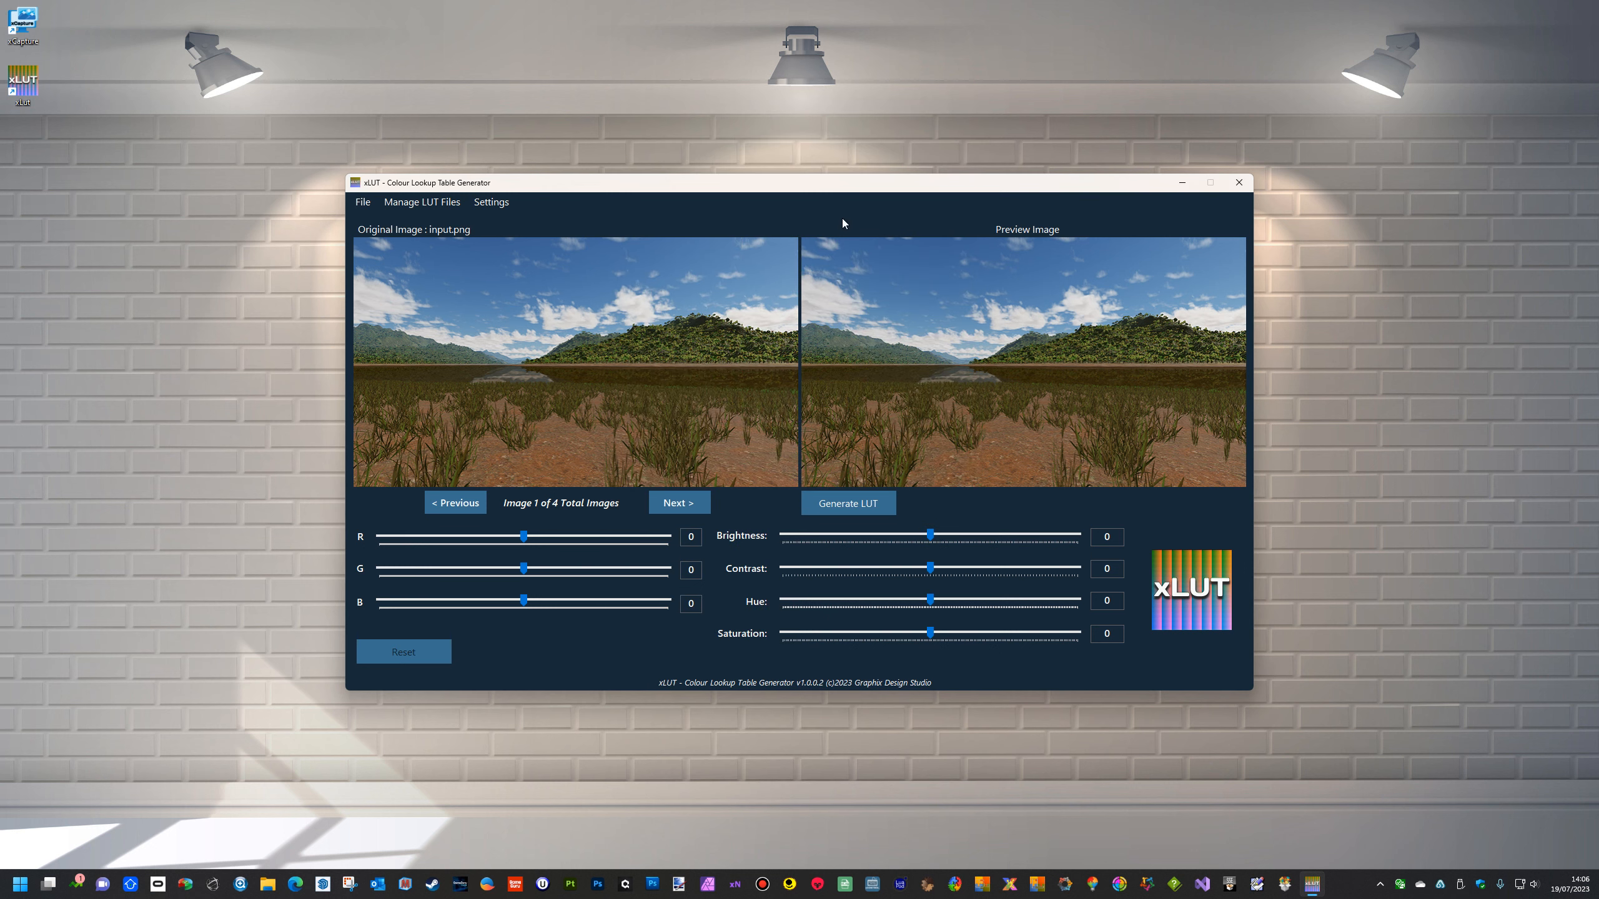
Step: Set Show Custom Luts Only to Yes
left_click(491, 202)
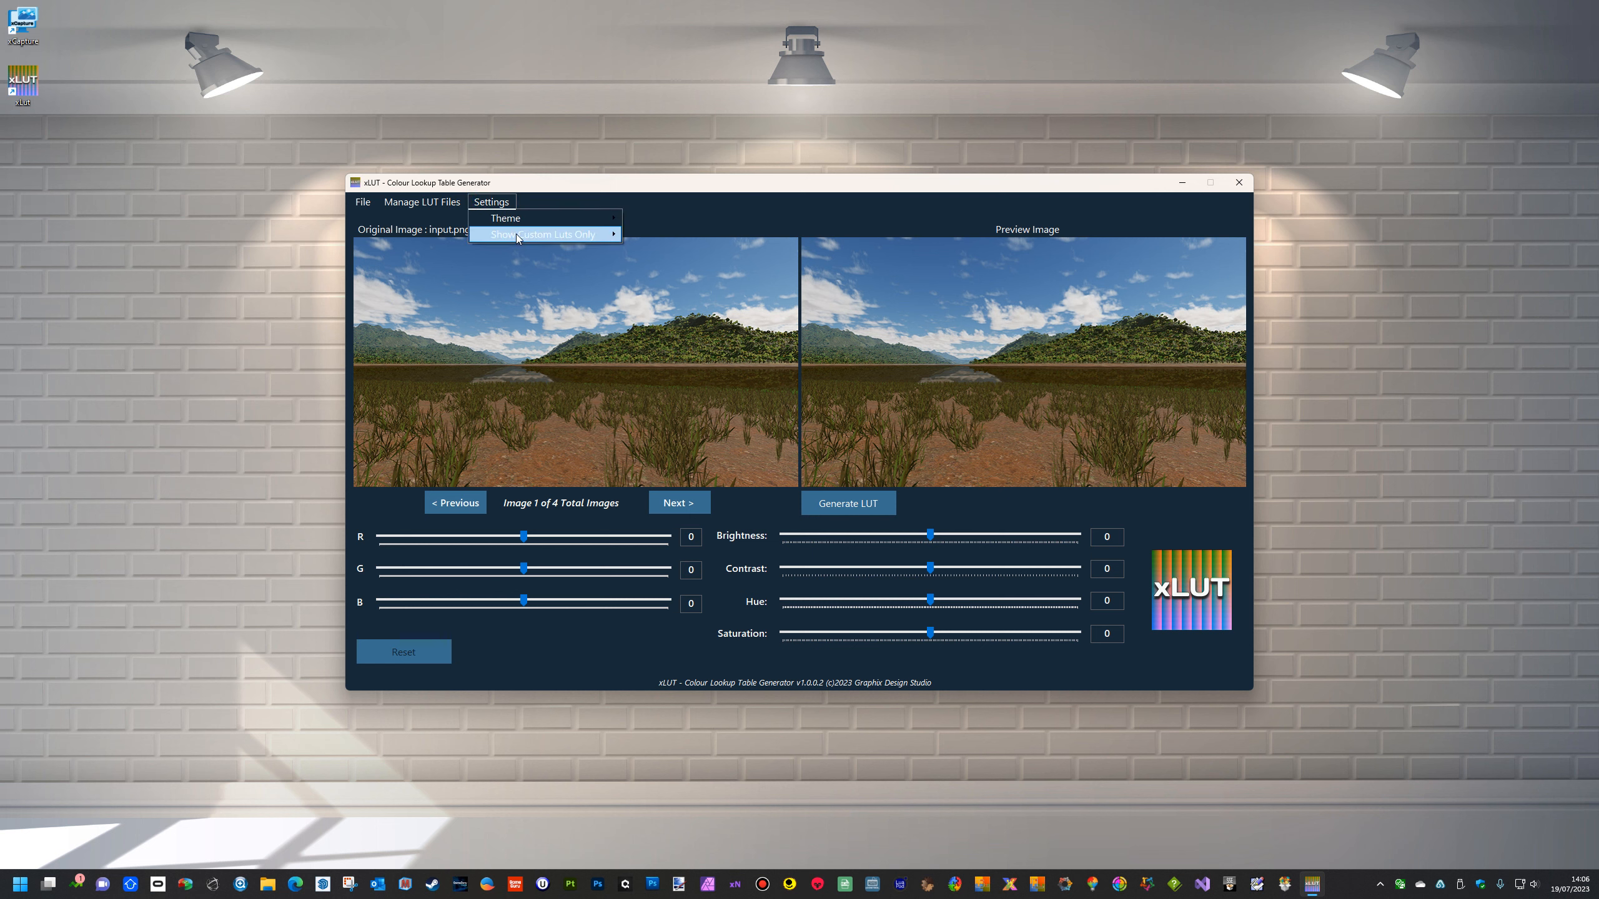
mouse_move(516, 234)
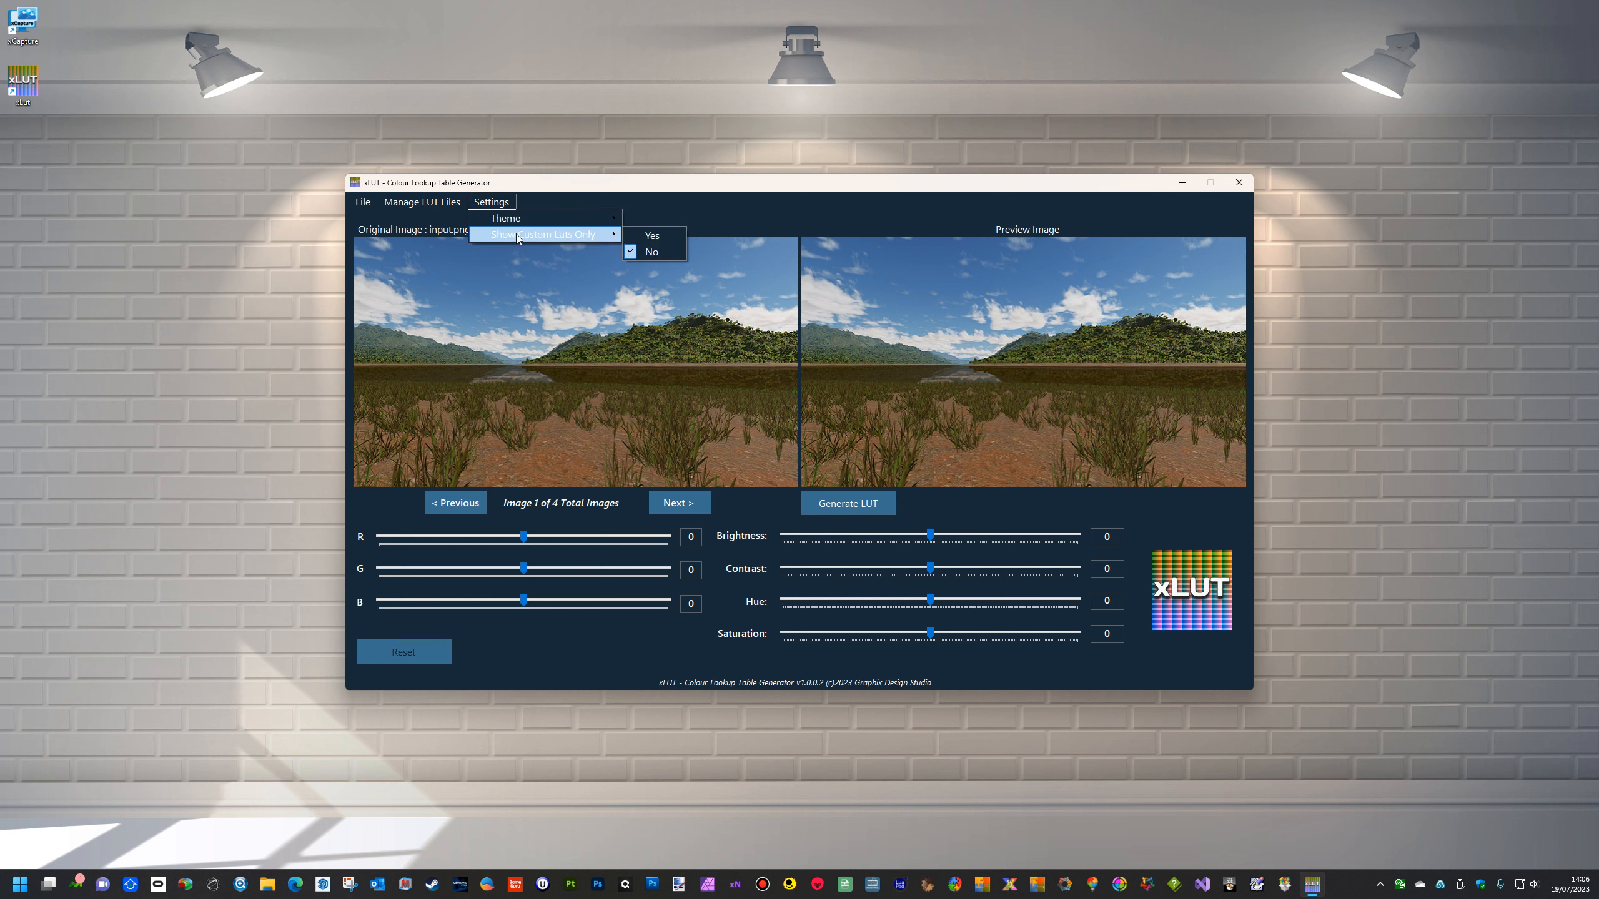
left_click(652, 237)
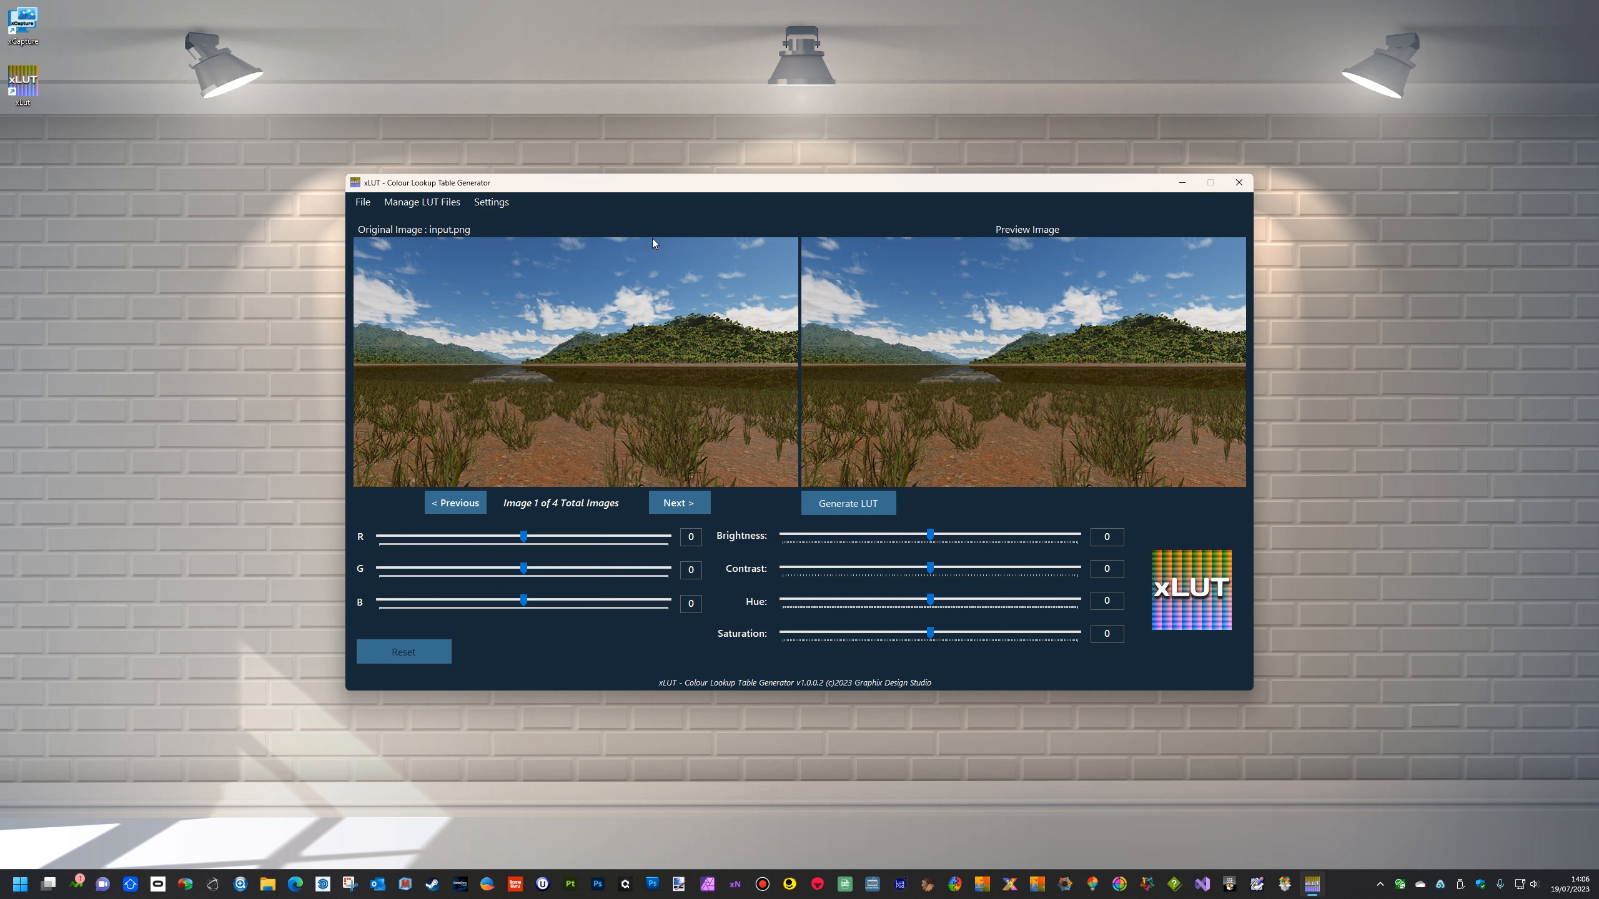
Step: Examine the custom lookup tables in the GameGuru MAX manager and in the GameGuru Classic manager, closing each one
left_click(437, 205)
left_click(437, 235)
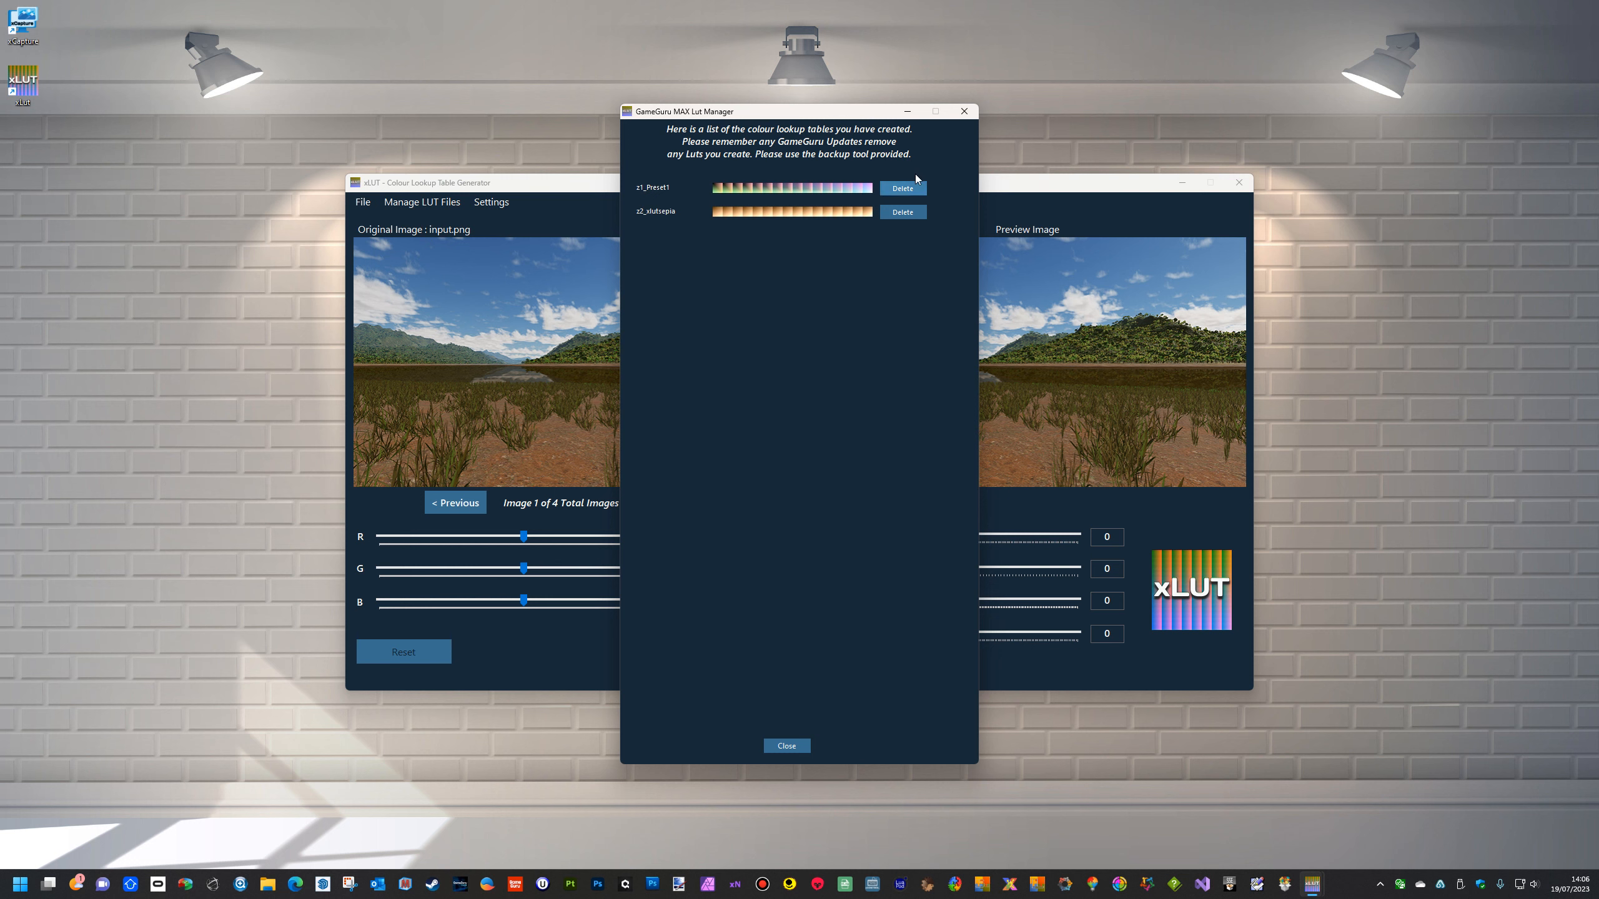
left_click(965, 111)
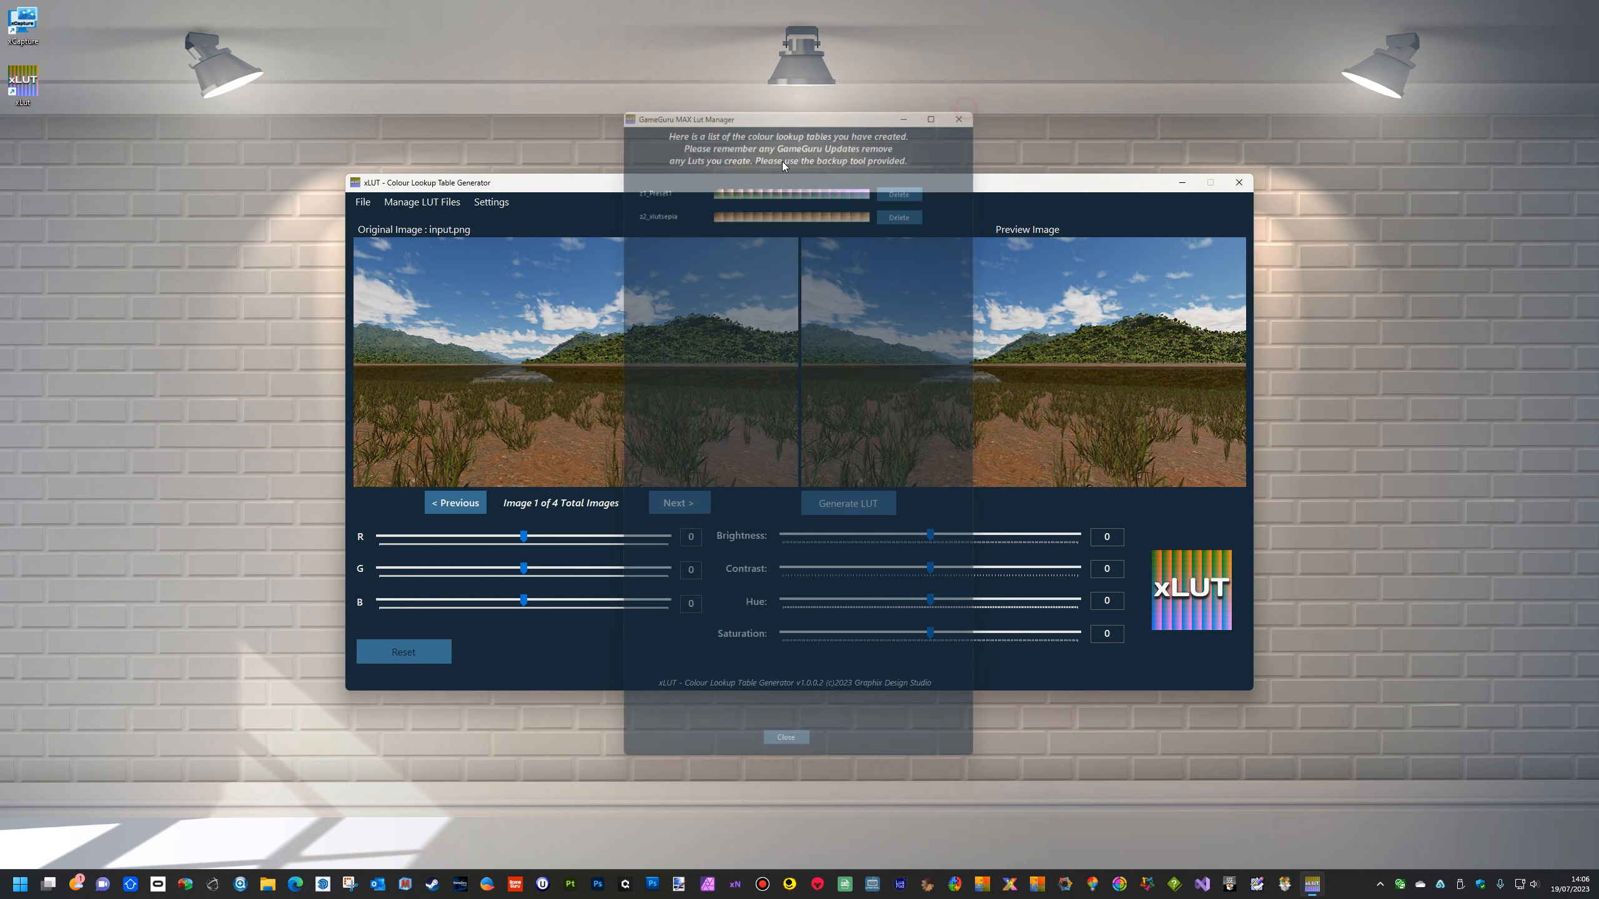
left_click(421, 202)
left_click(428, 221)
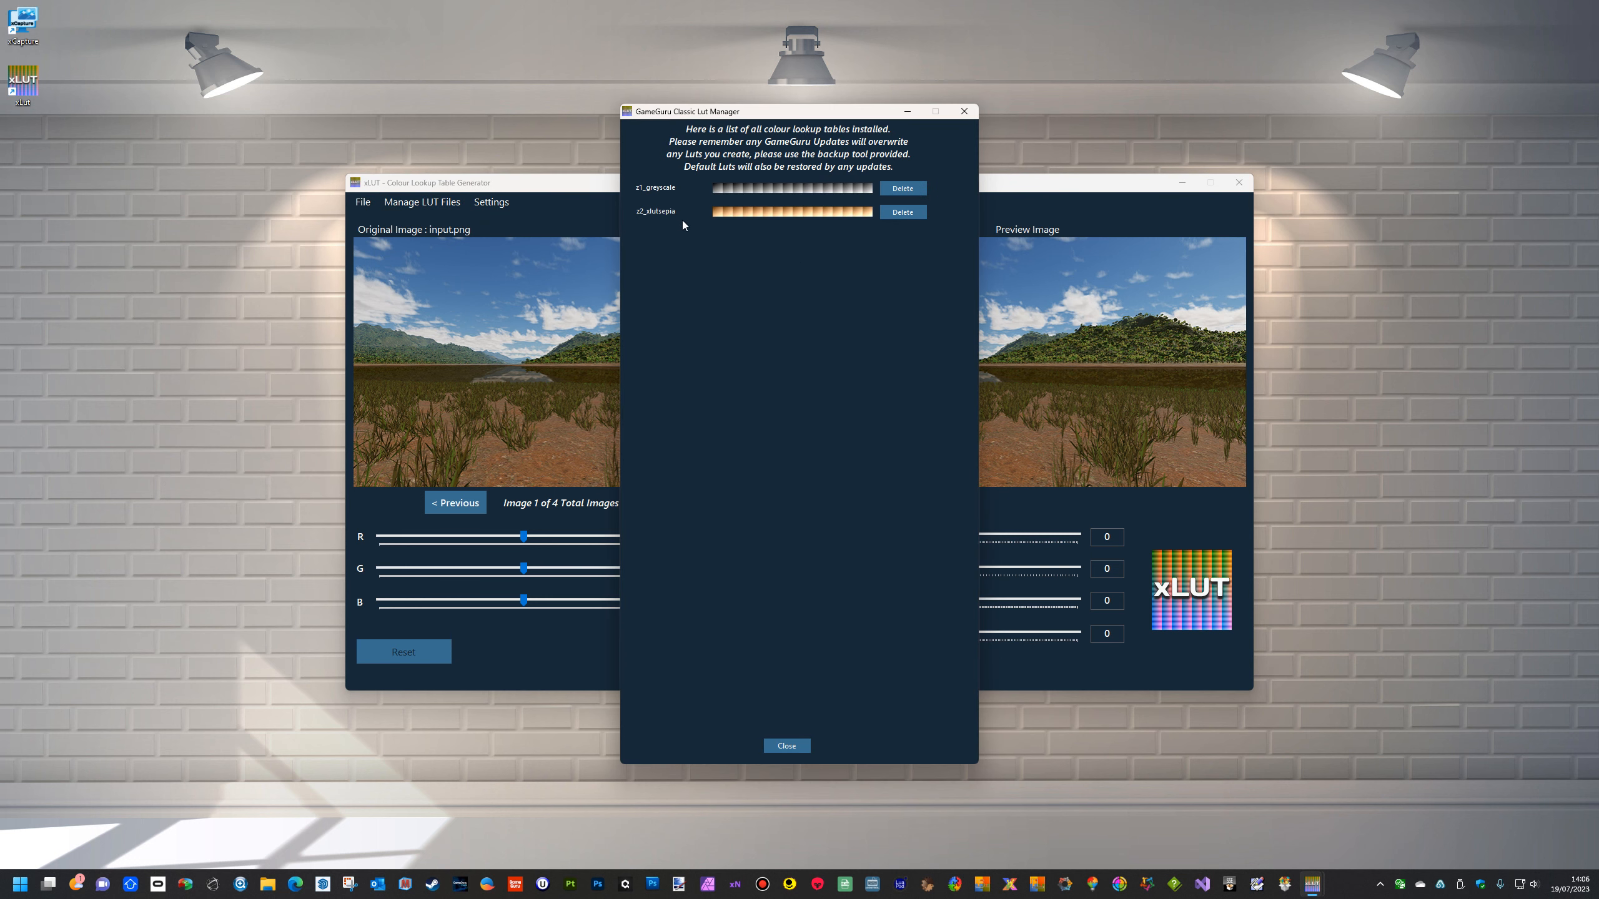
left_click(963, 111)
Step: Close xLUT and relaunch it from the desktop
left_click(491, 202)
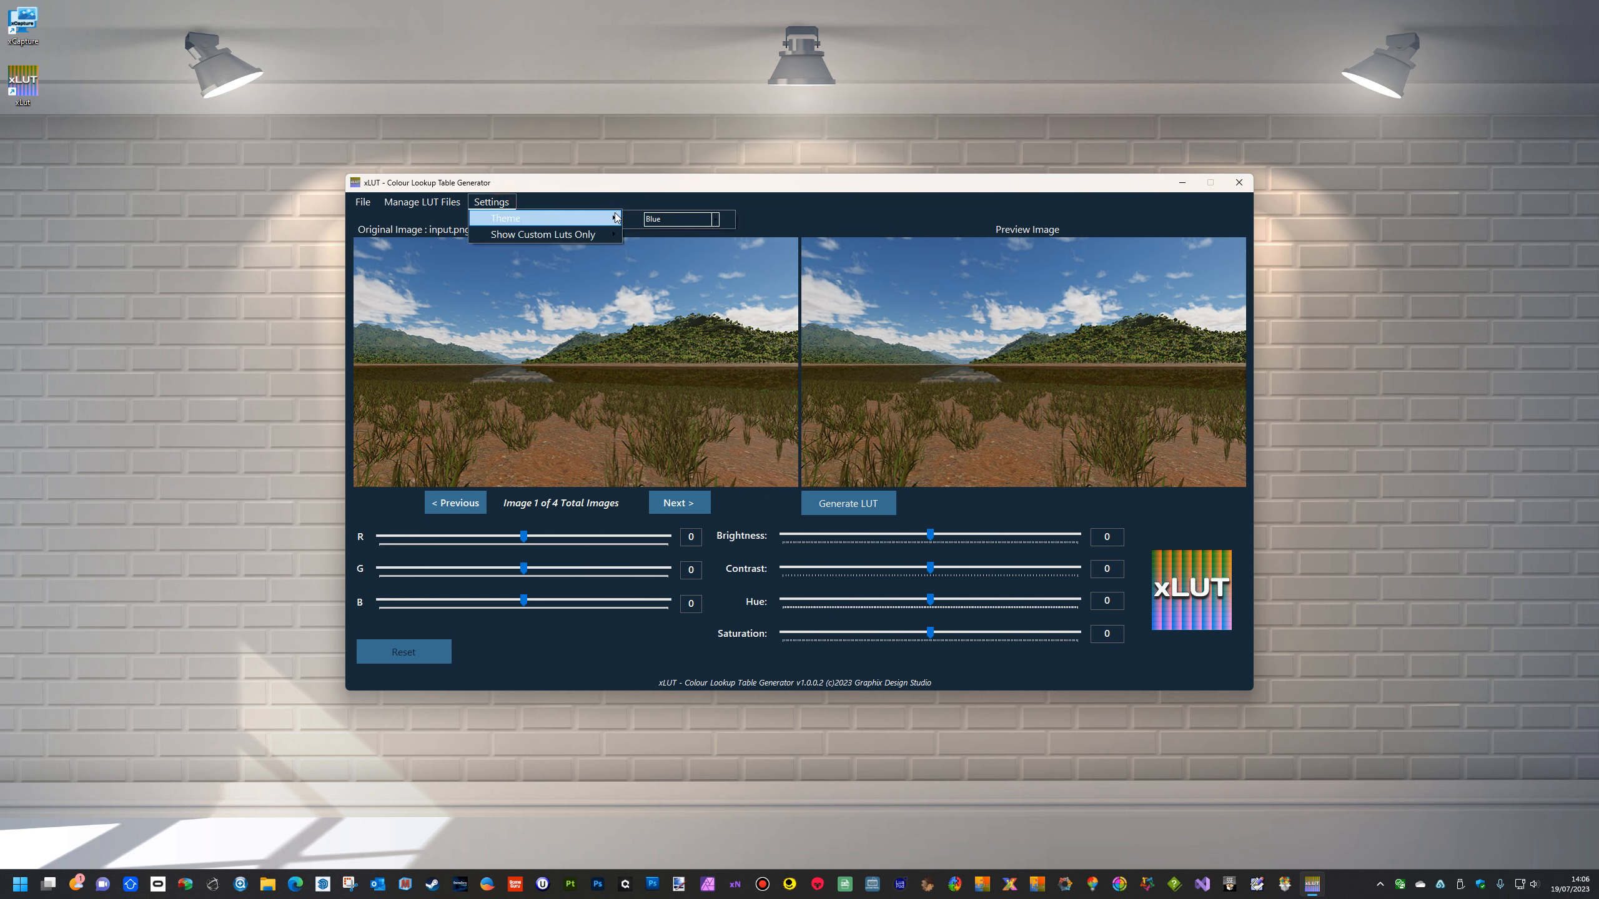
left_click(707, 178)
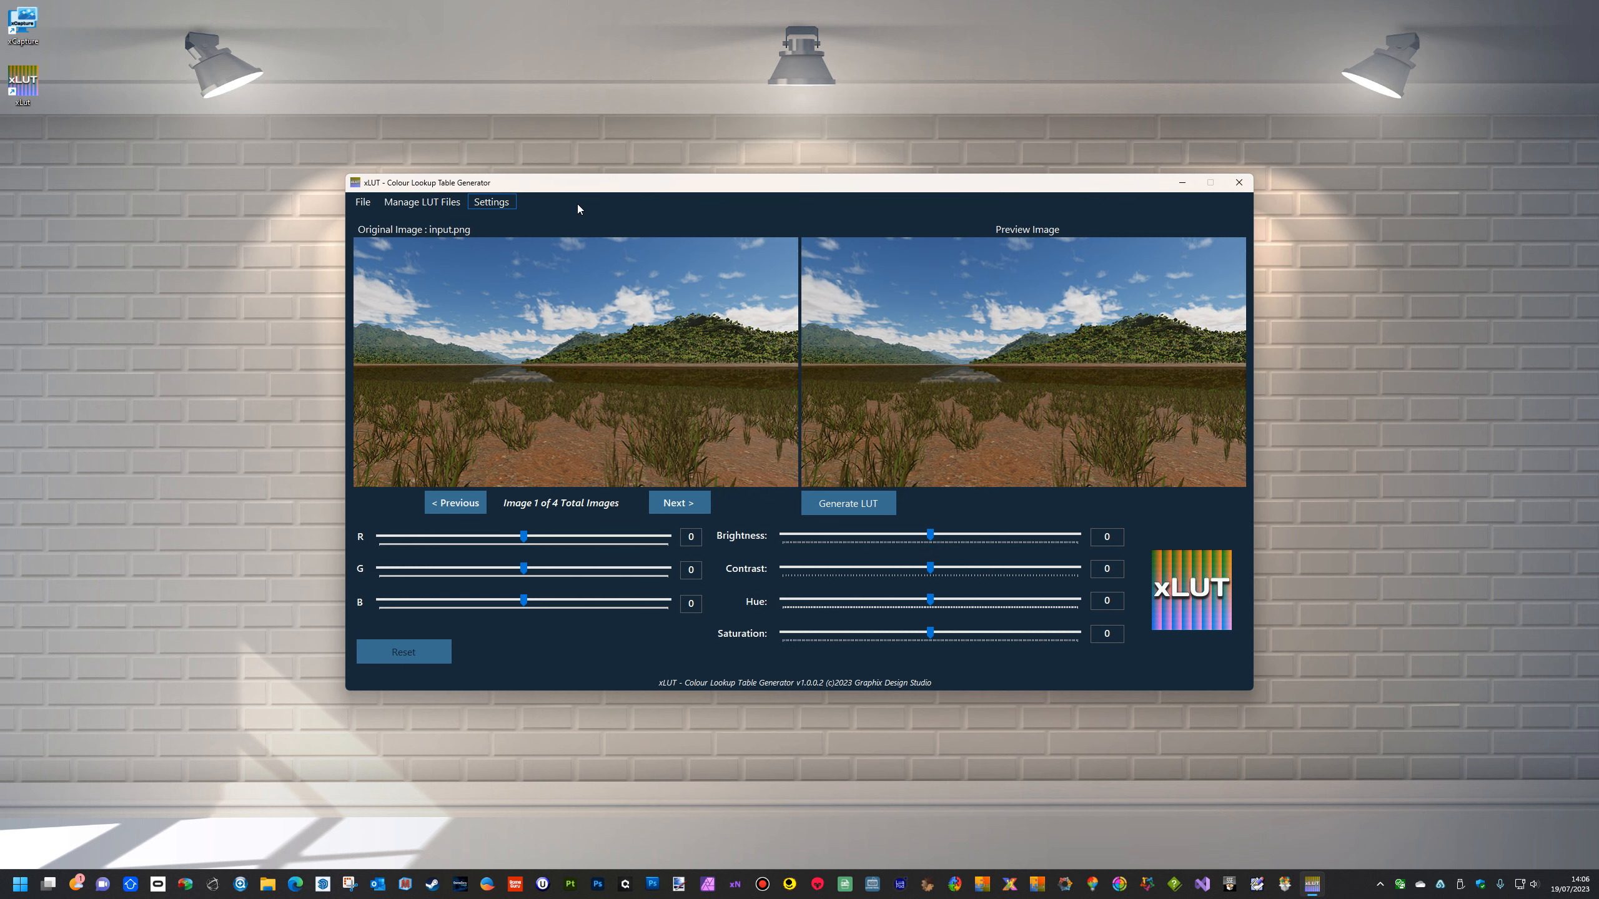
left_click(1238, 182)
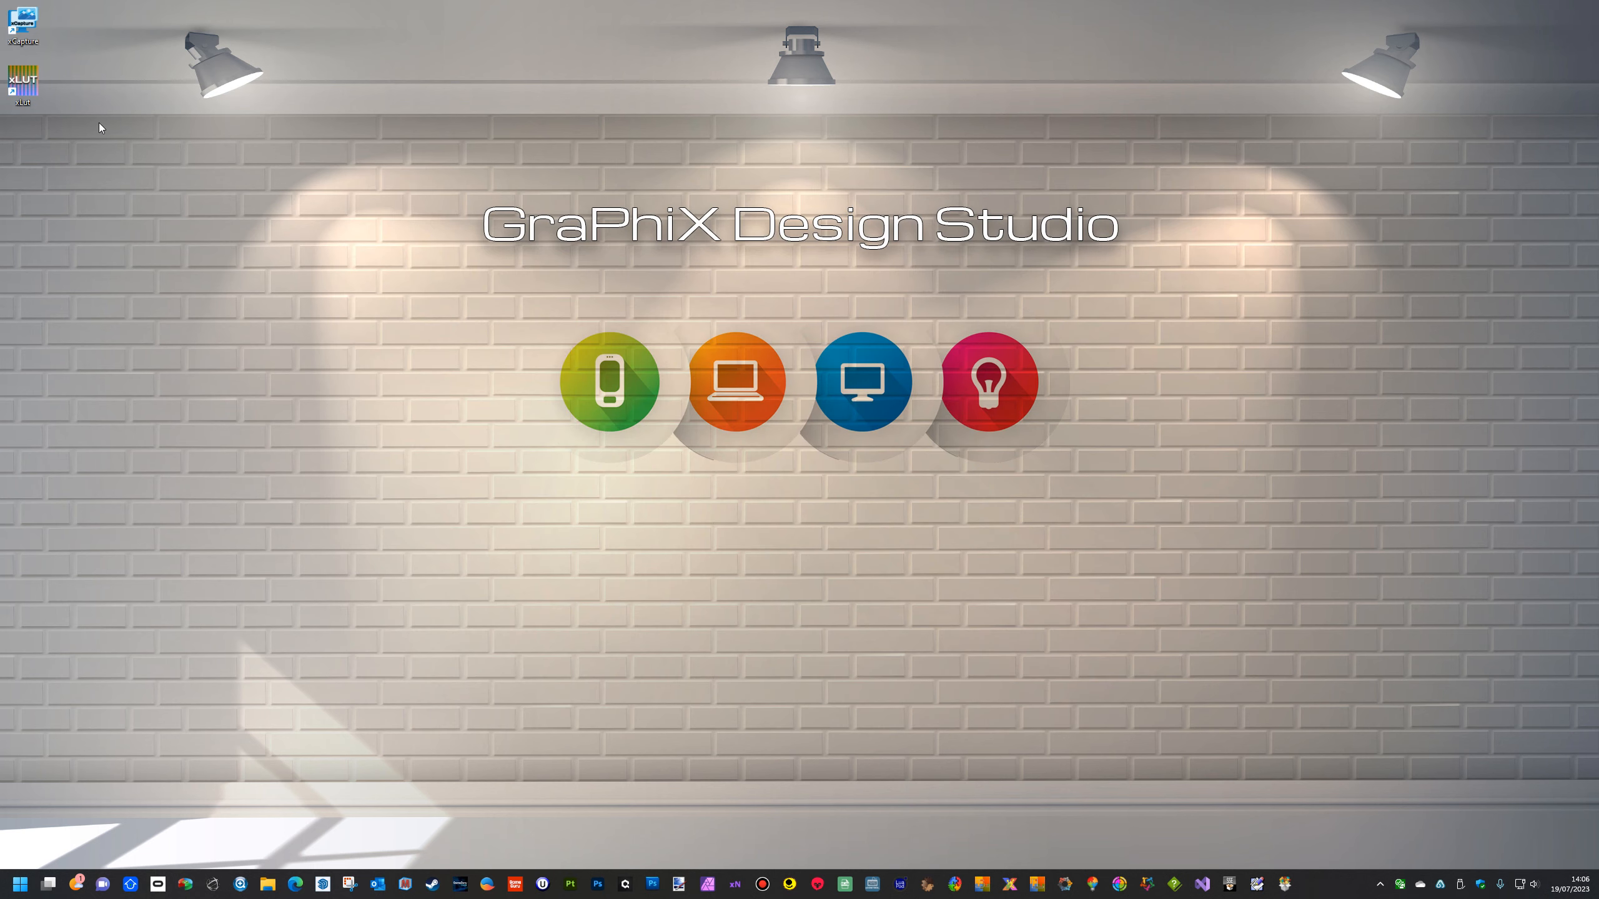
double_click(28, 88)
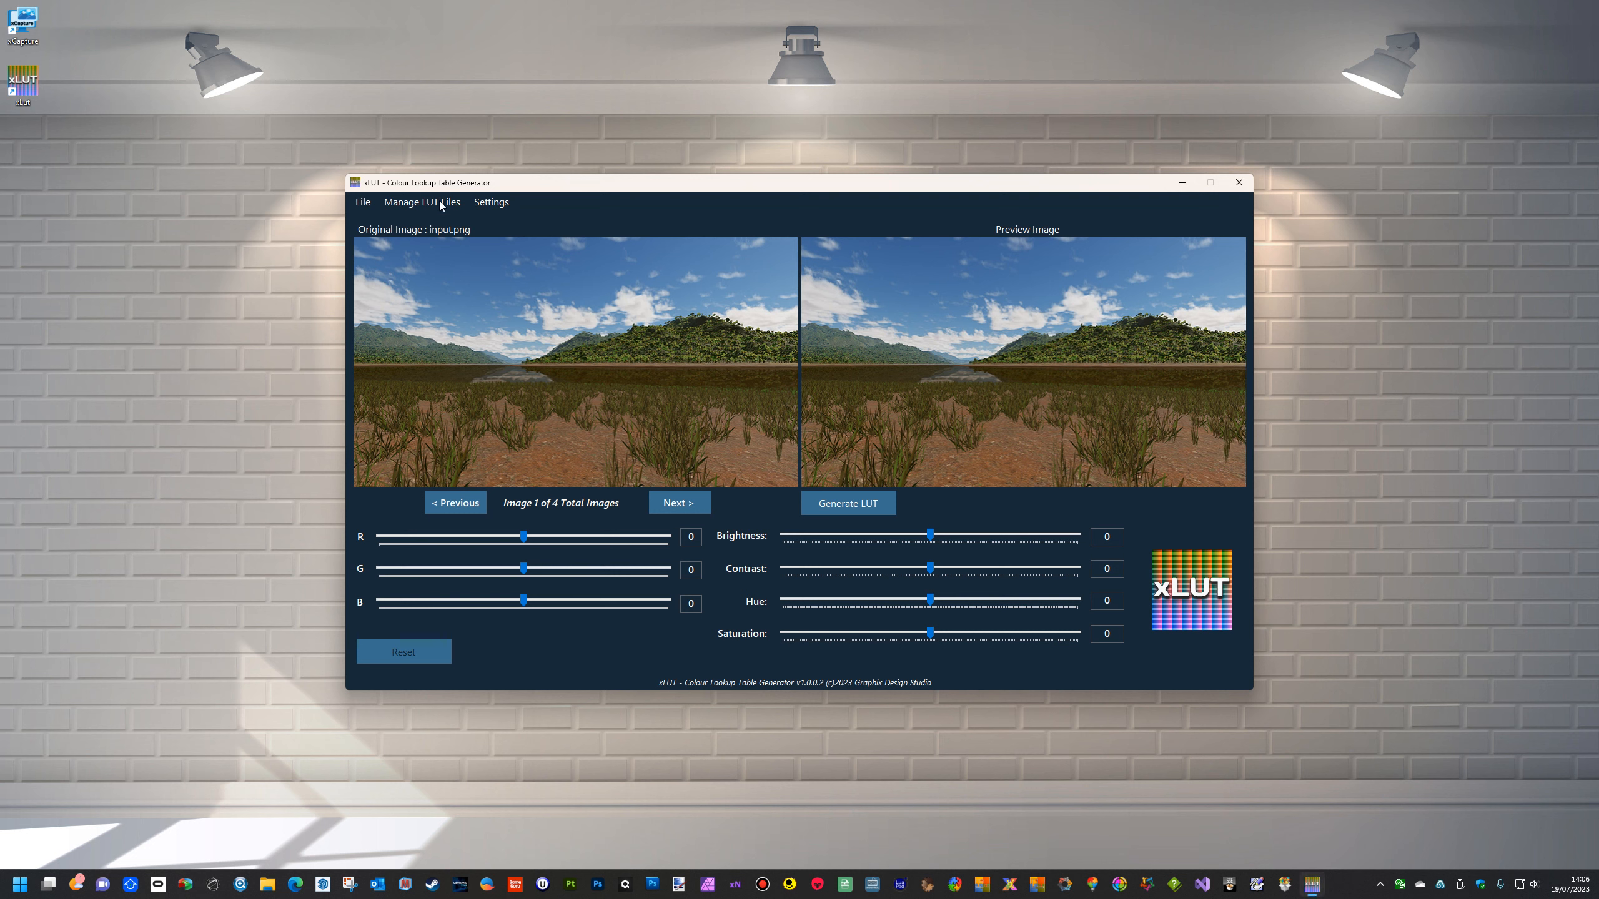
Step: Recheck the lookup tables listed for GameGuru Classic and for GameGuru MAX after the restart, closing each manager
left_click(441, 203)
left_click(443, 219)
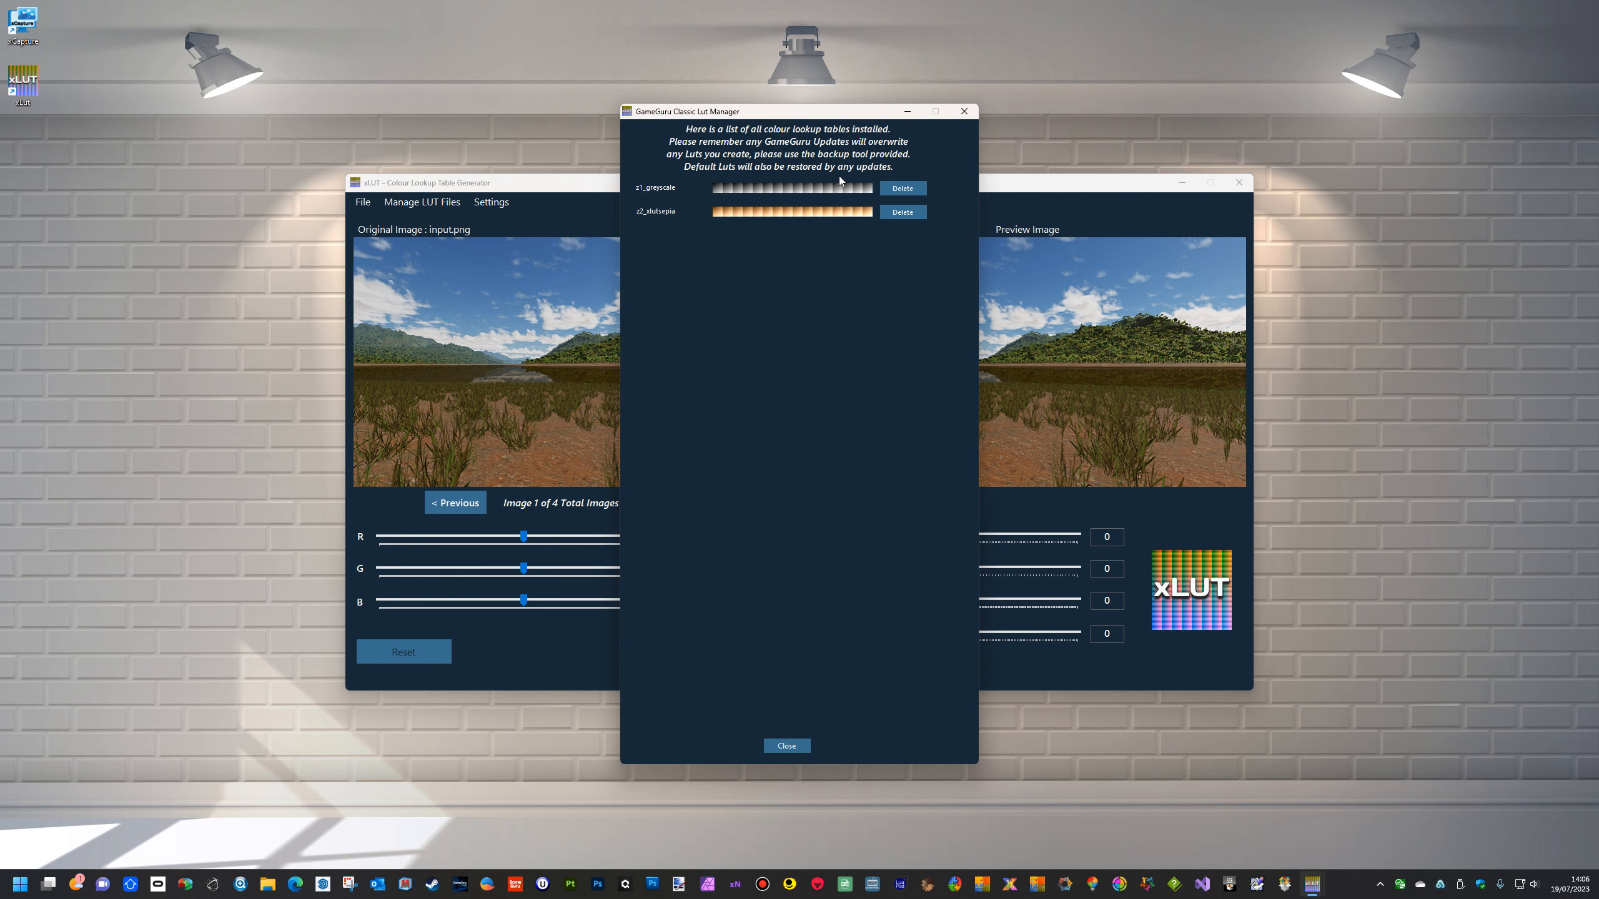
left_click(964, 111)
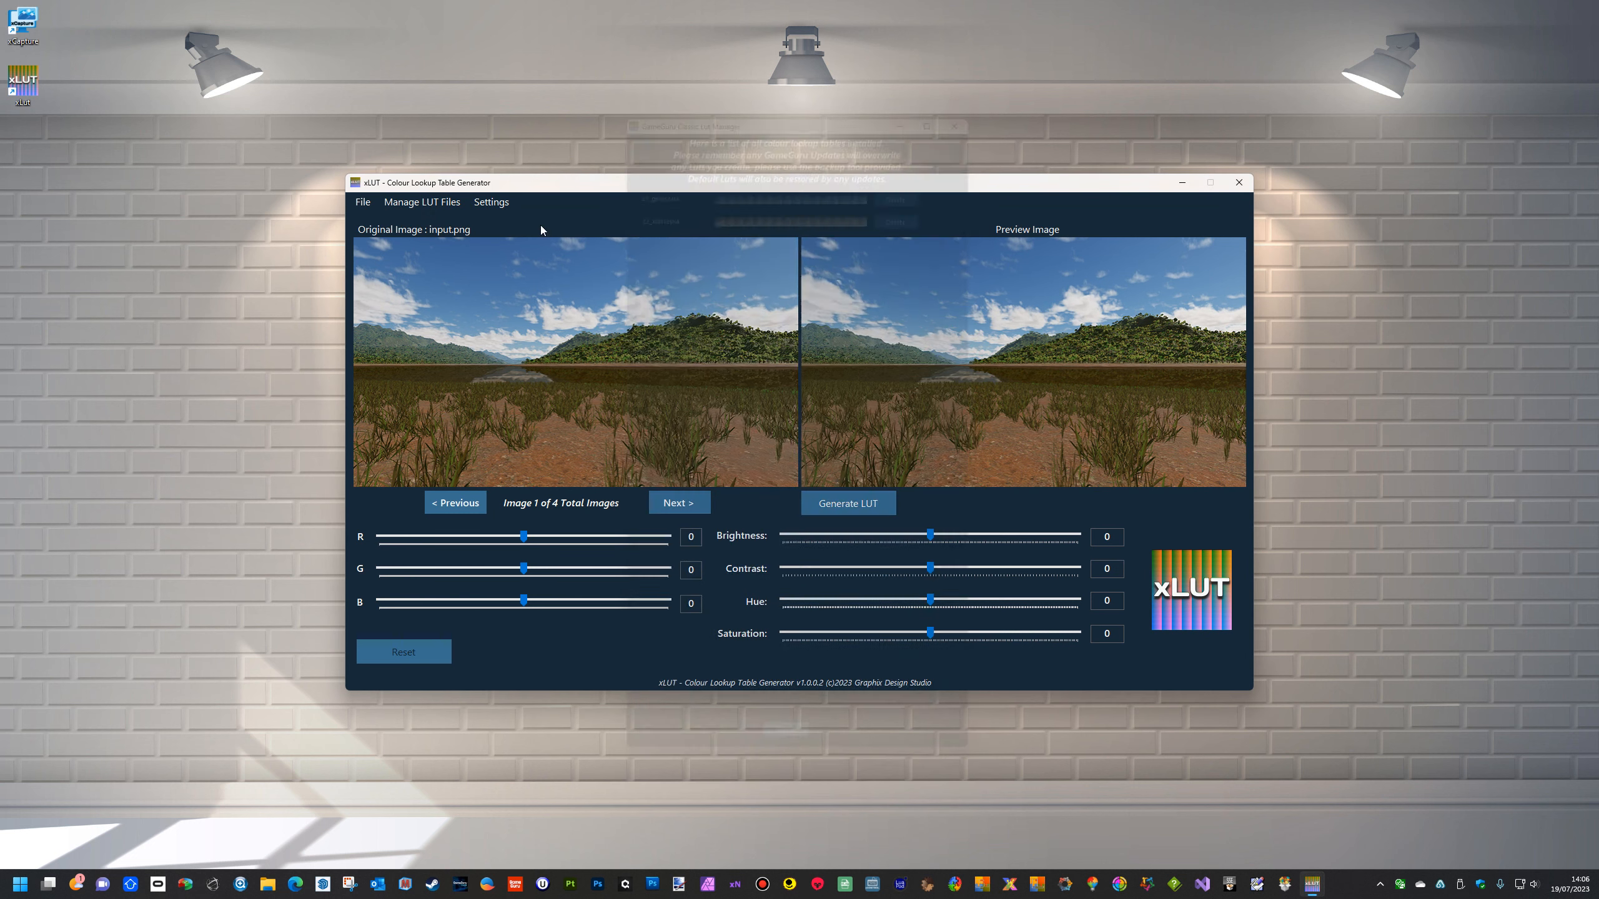
left_click(415, 203)
left_click(422, 235)
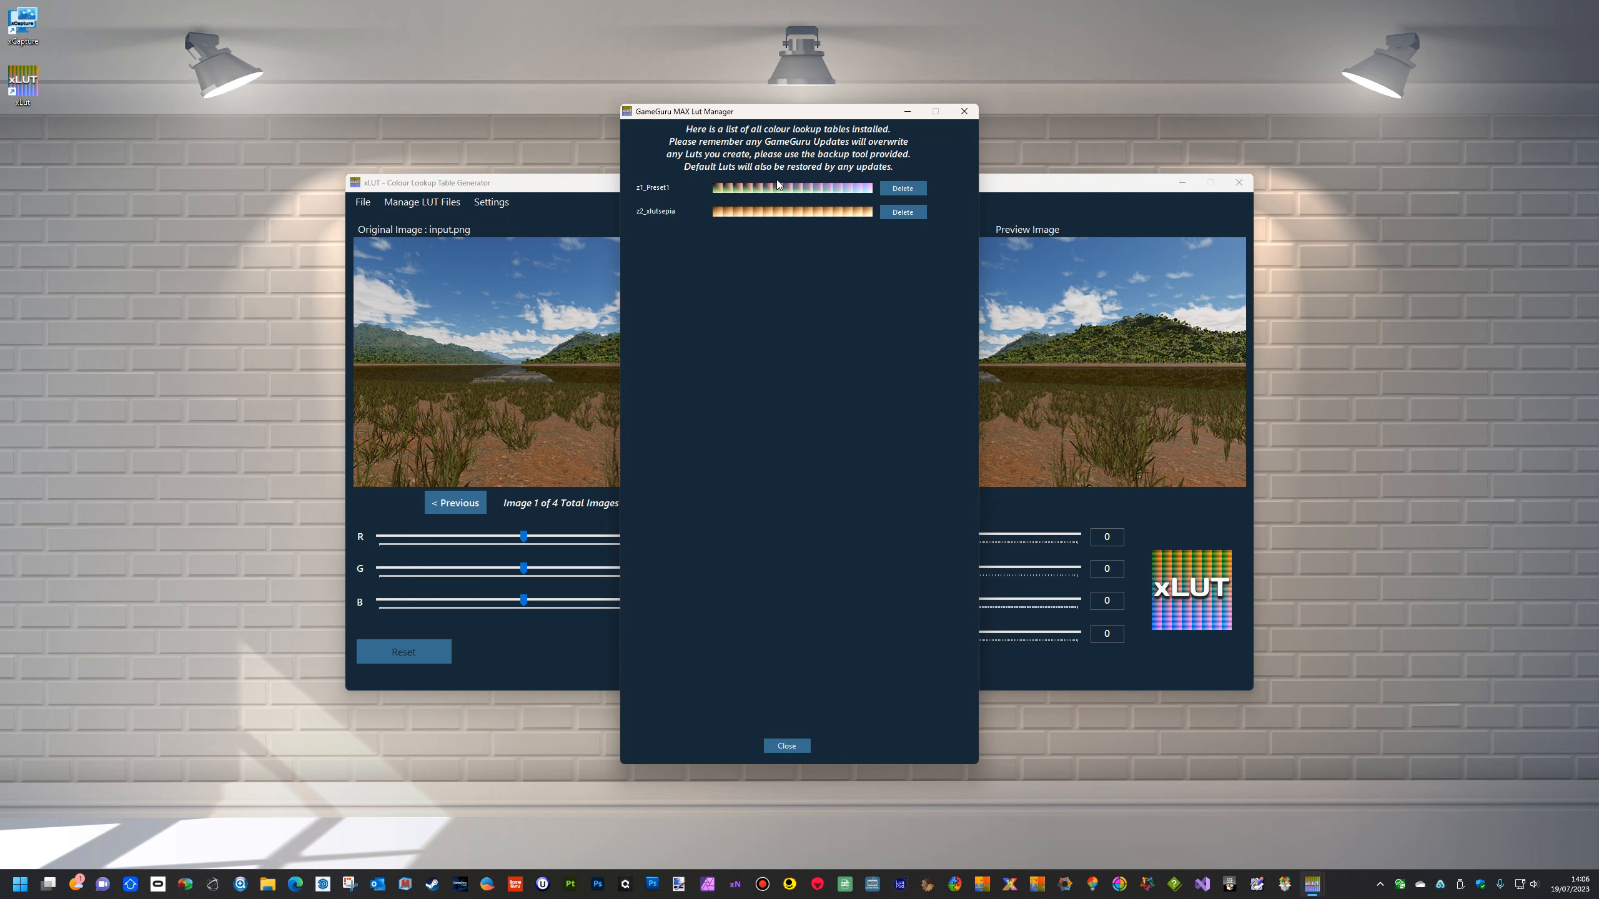
left_click(963, 111)
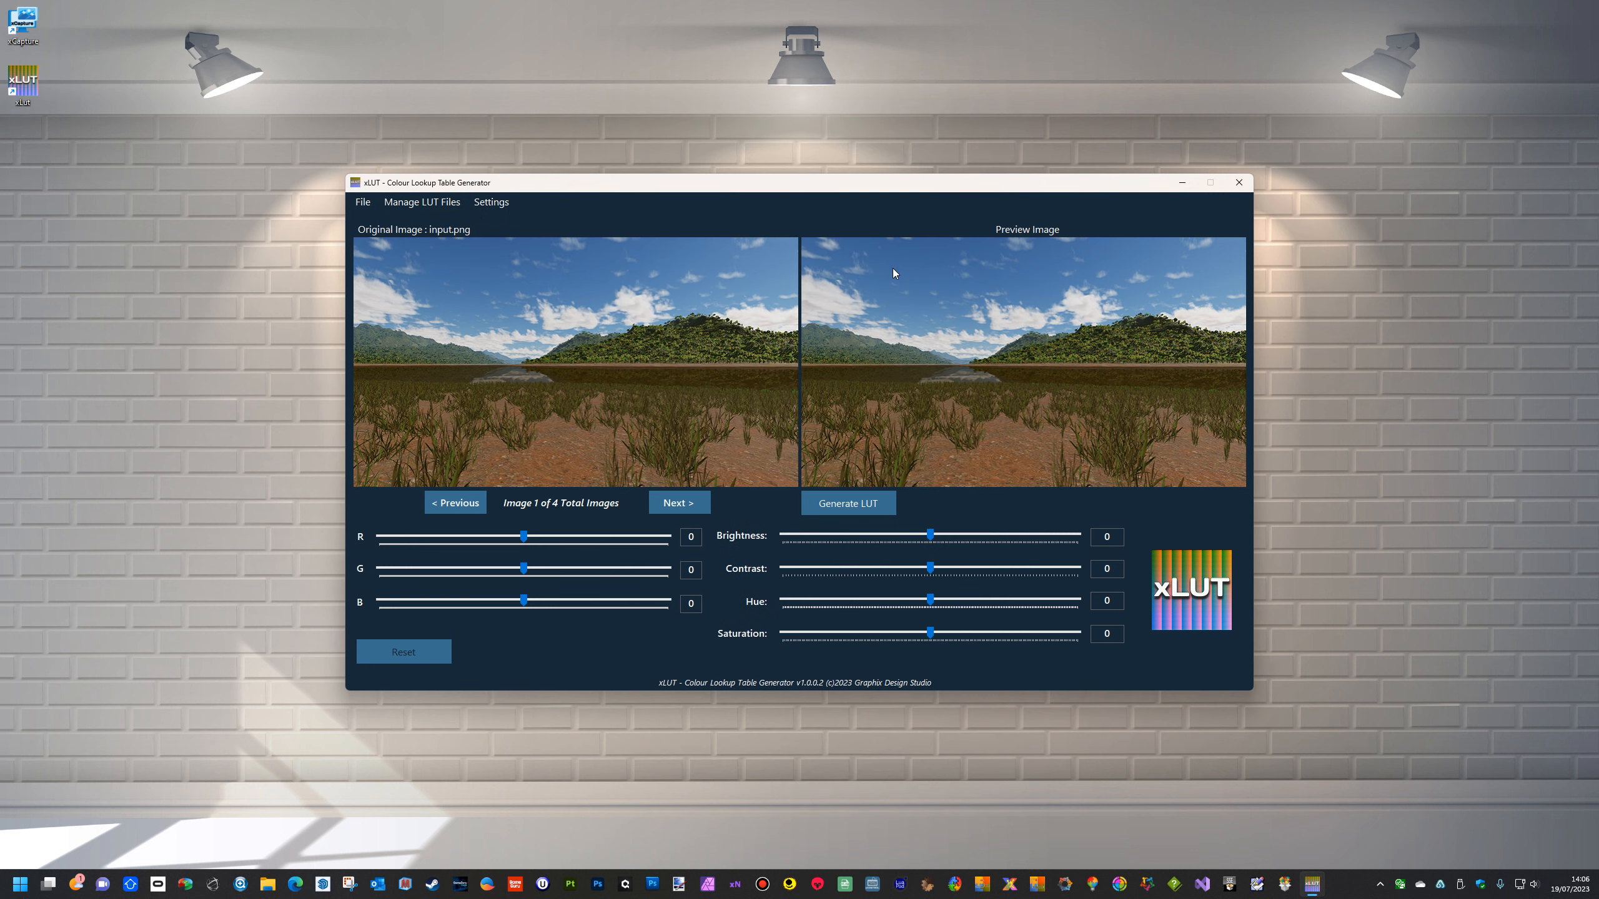
Step: Try a generated LUT with the Gray Scale effect and reset the adjustments
left_click(832, 506)
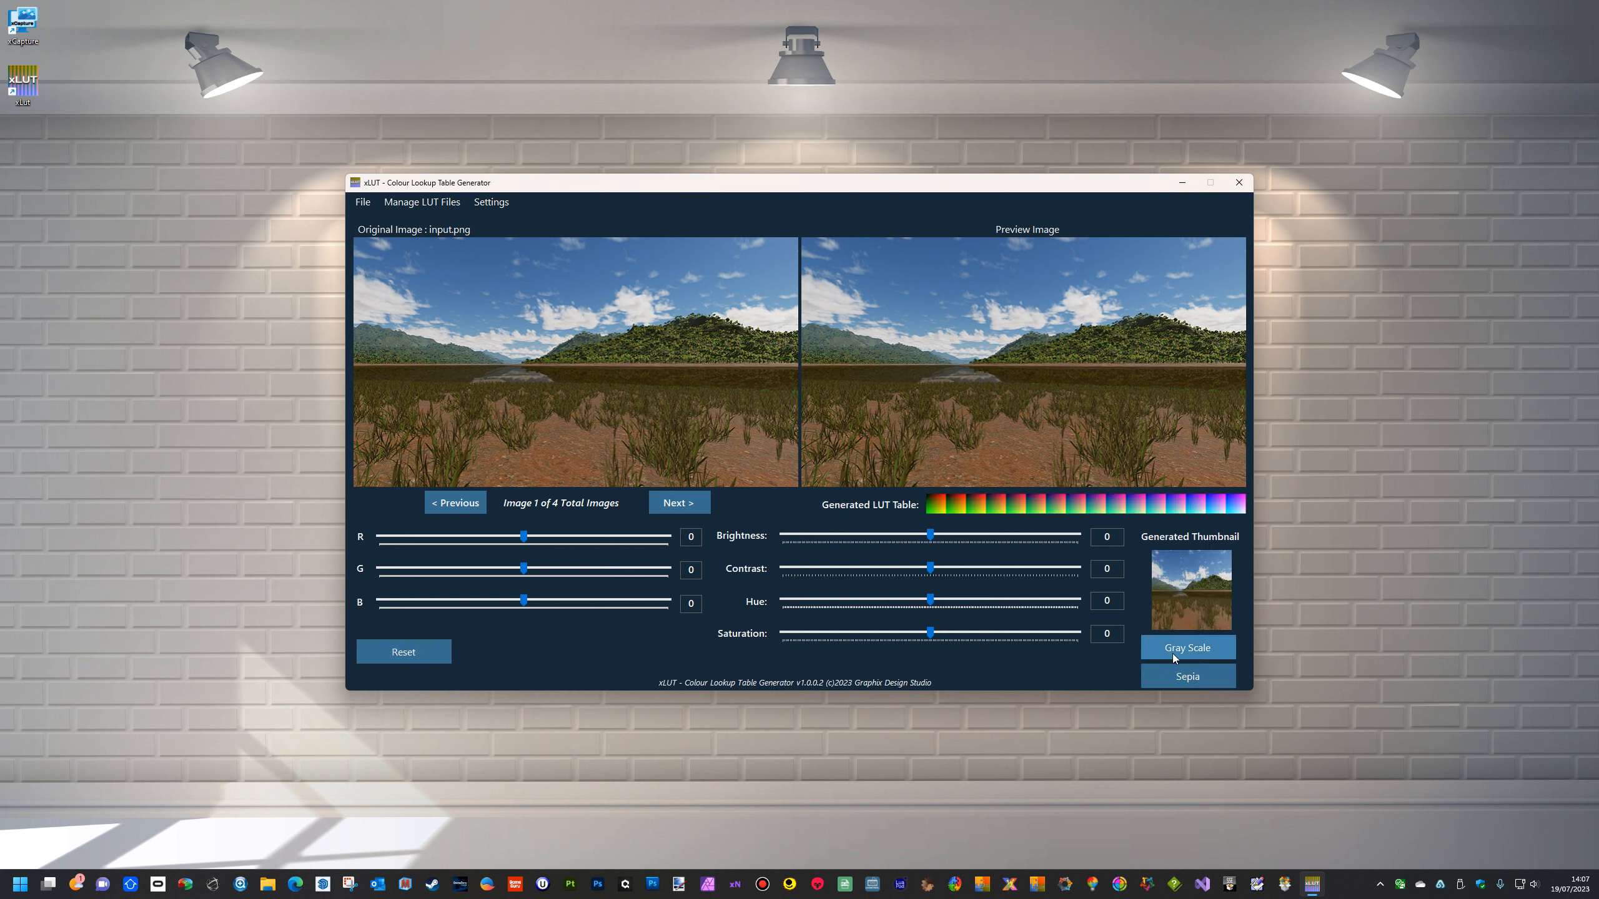
left_click(1191, 650)
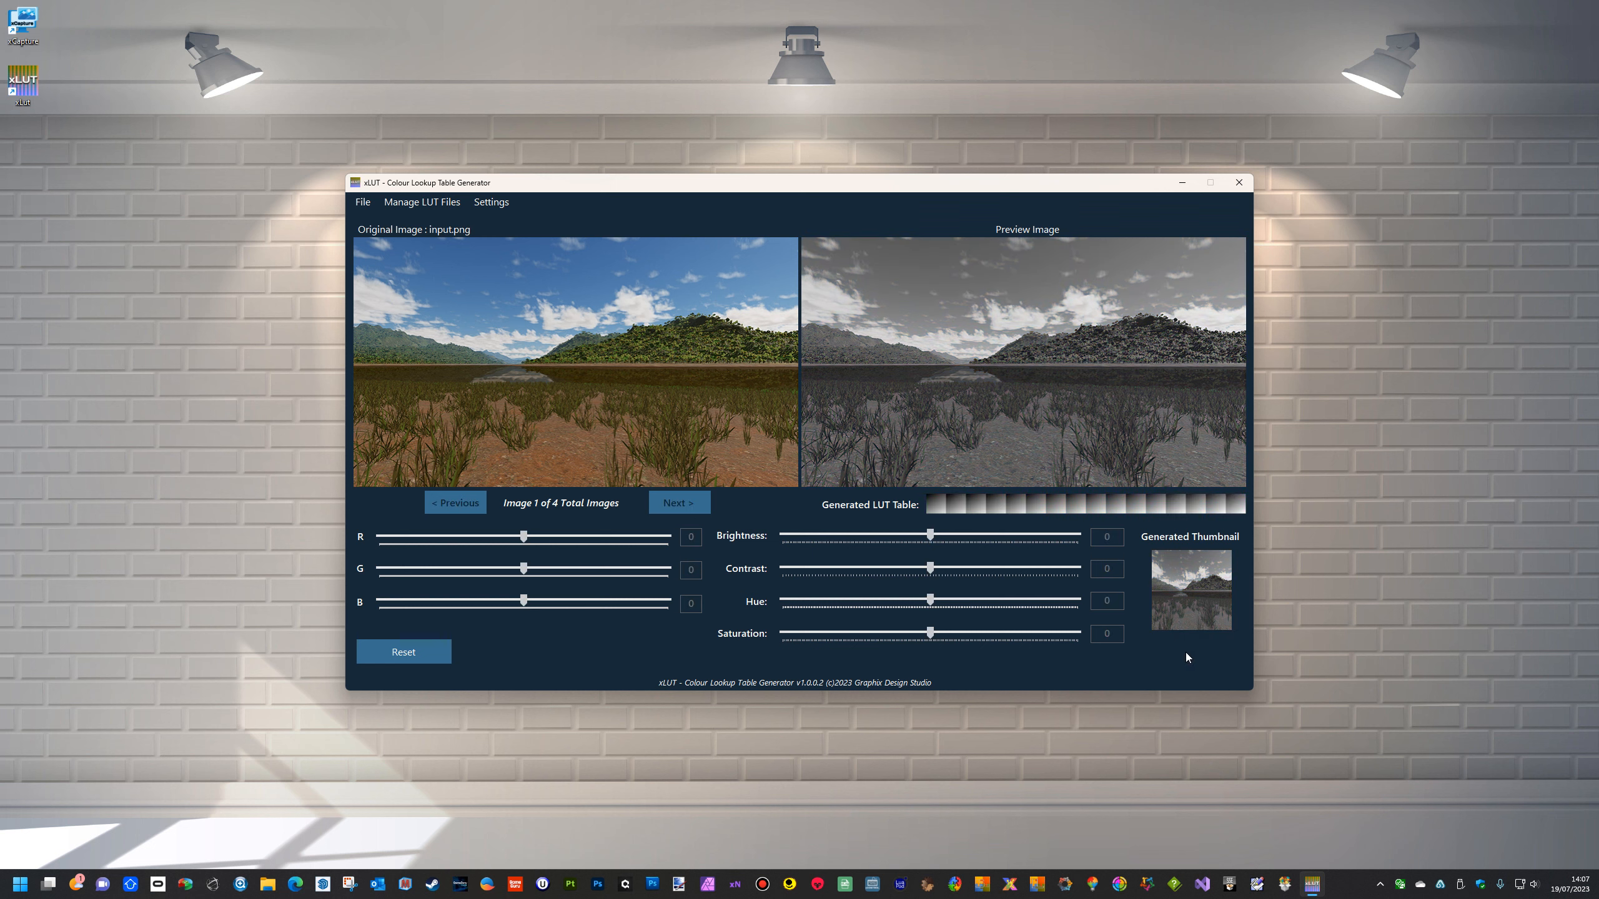
left_click(439, 655)
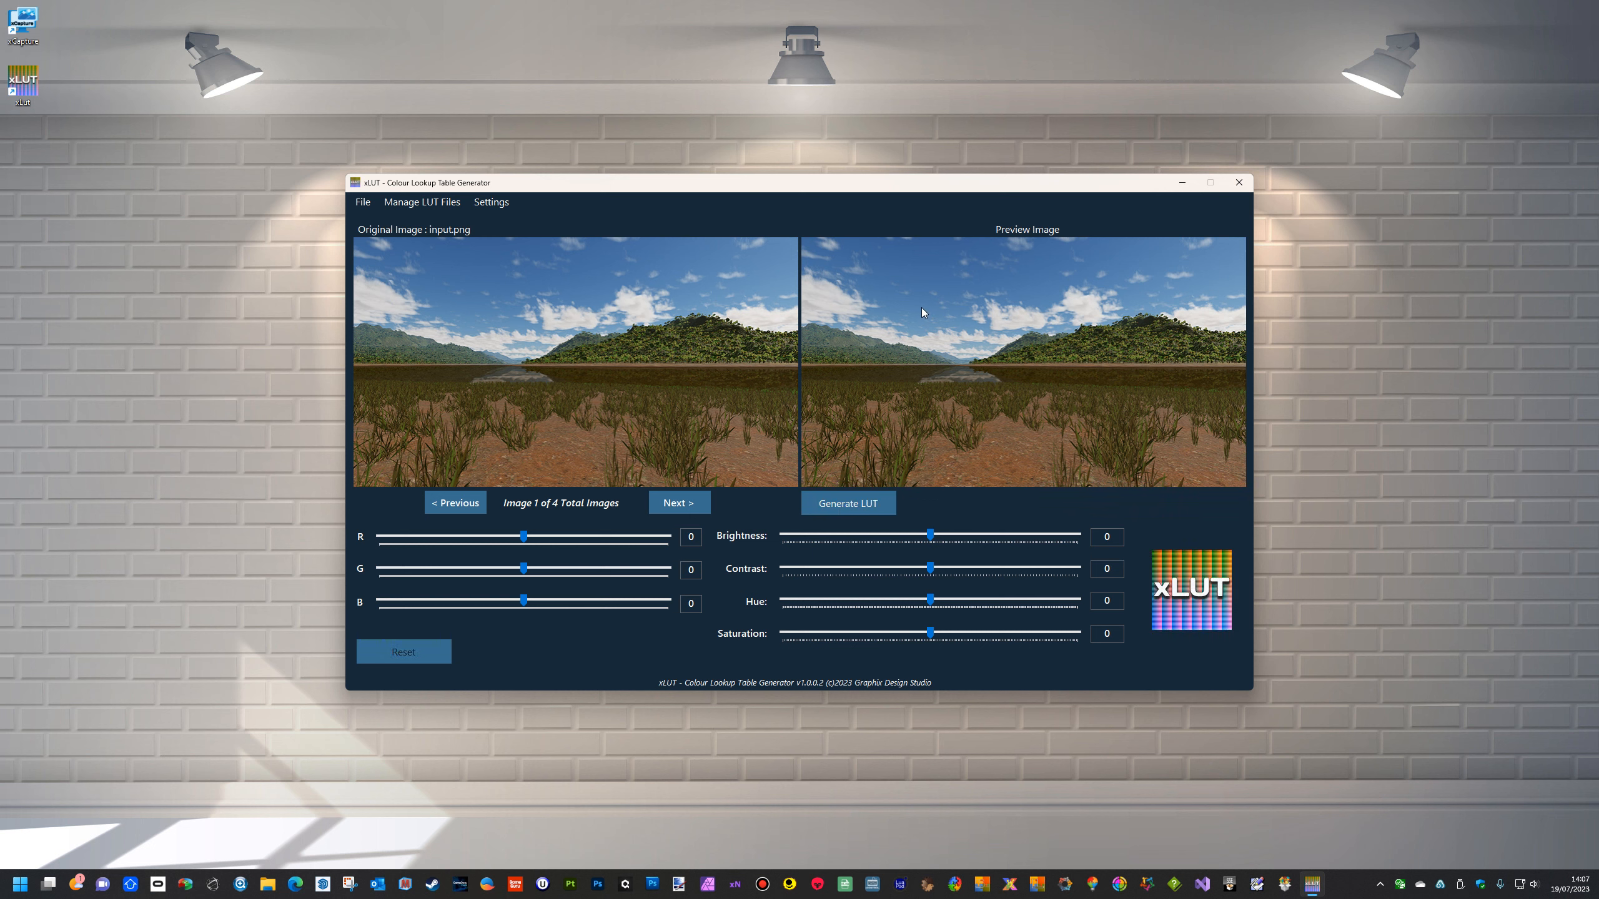
Step: Try a generated LUT with the Sepia effect and reset the adjustments
left_click(891, 504)
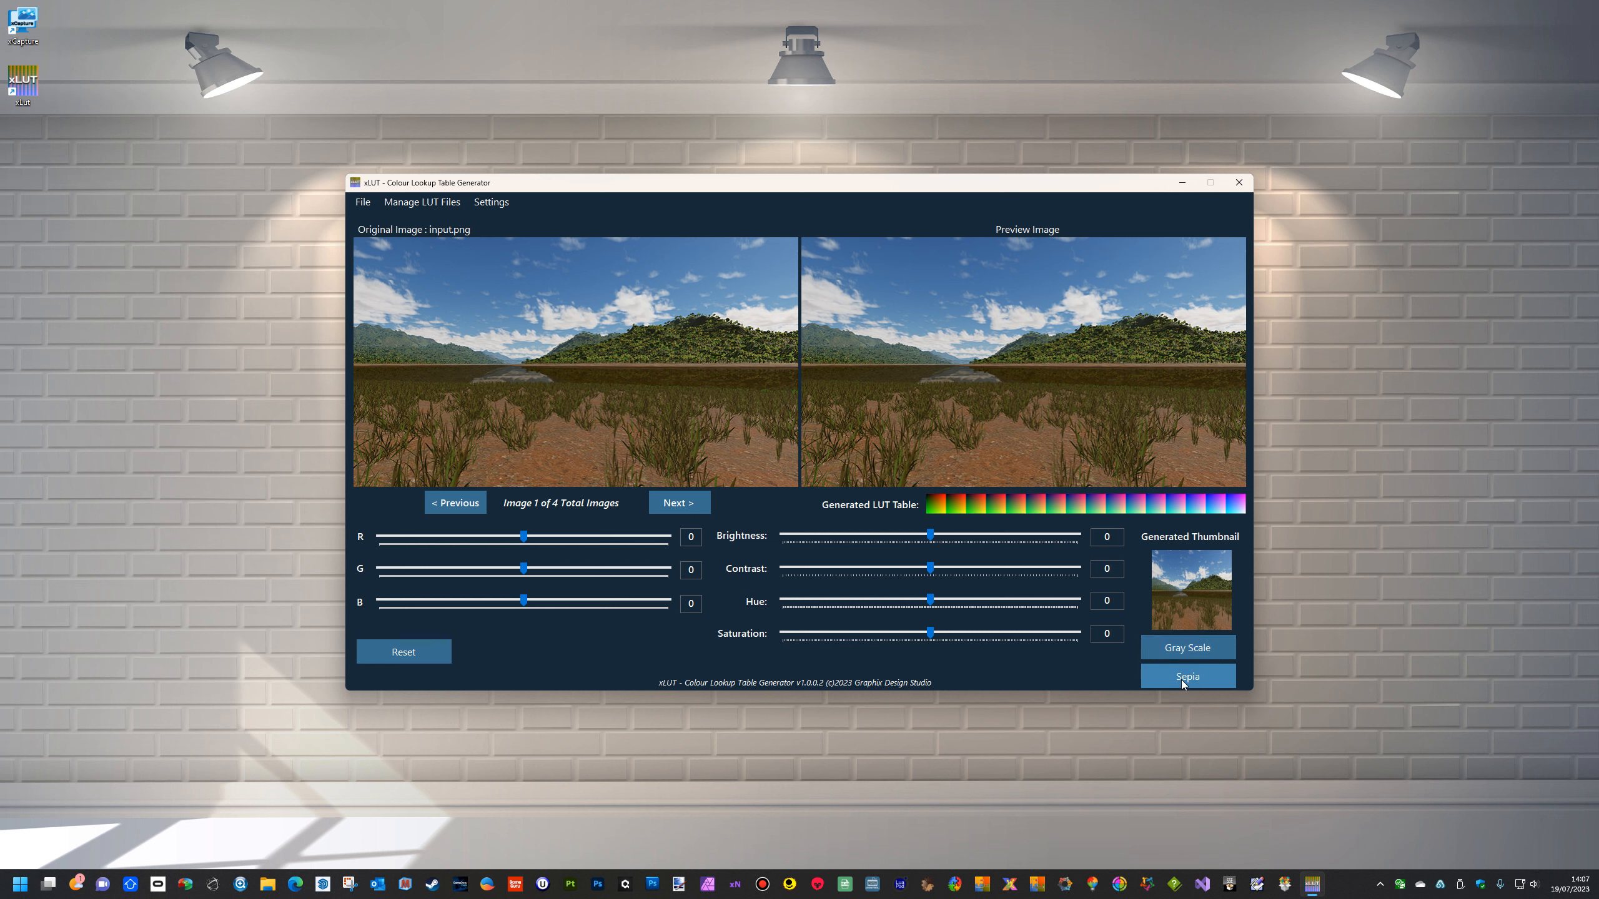
left_click(1182, 682)
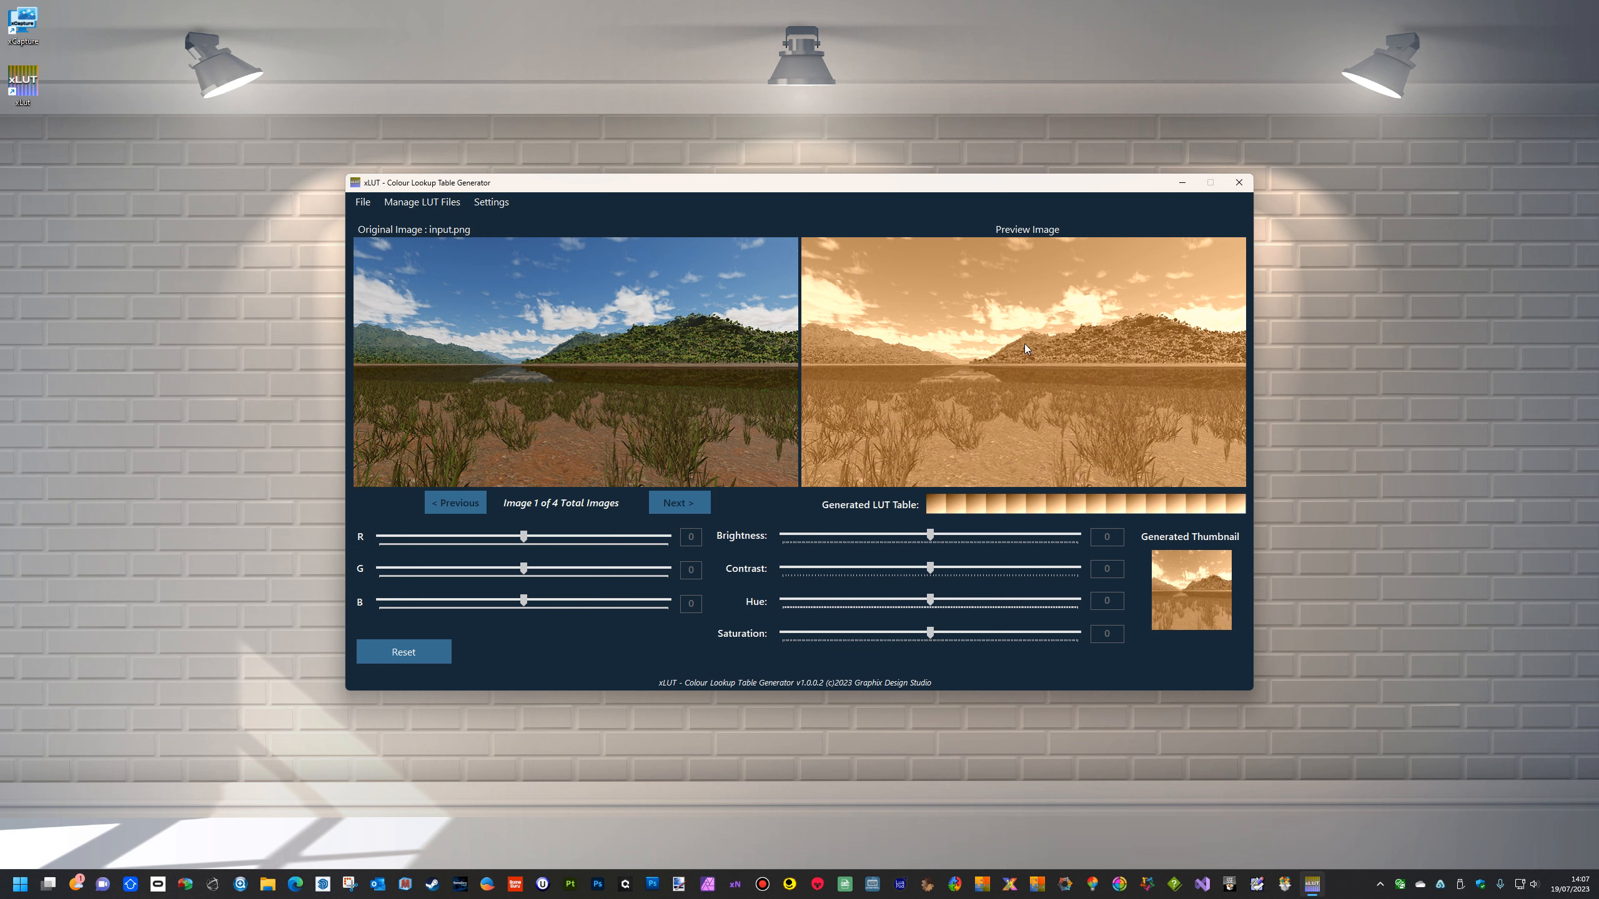
left_click(371, 653)
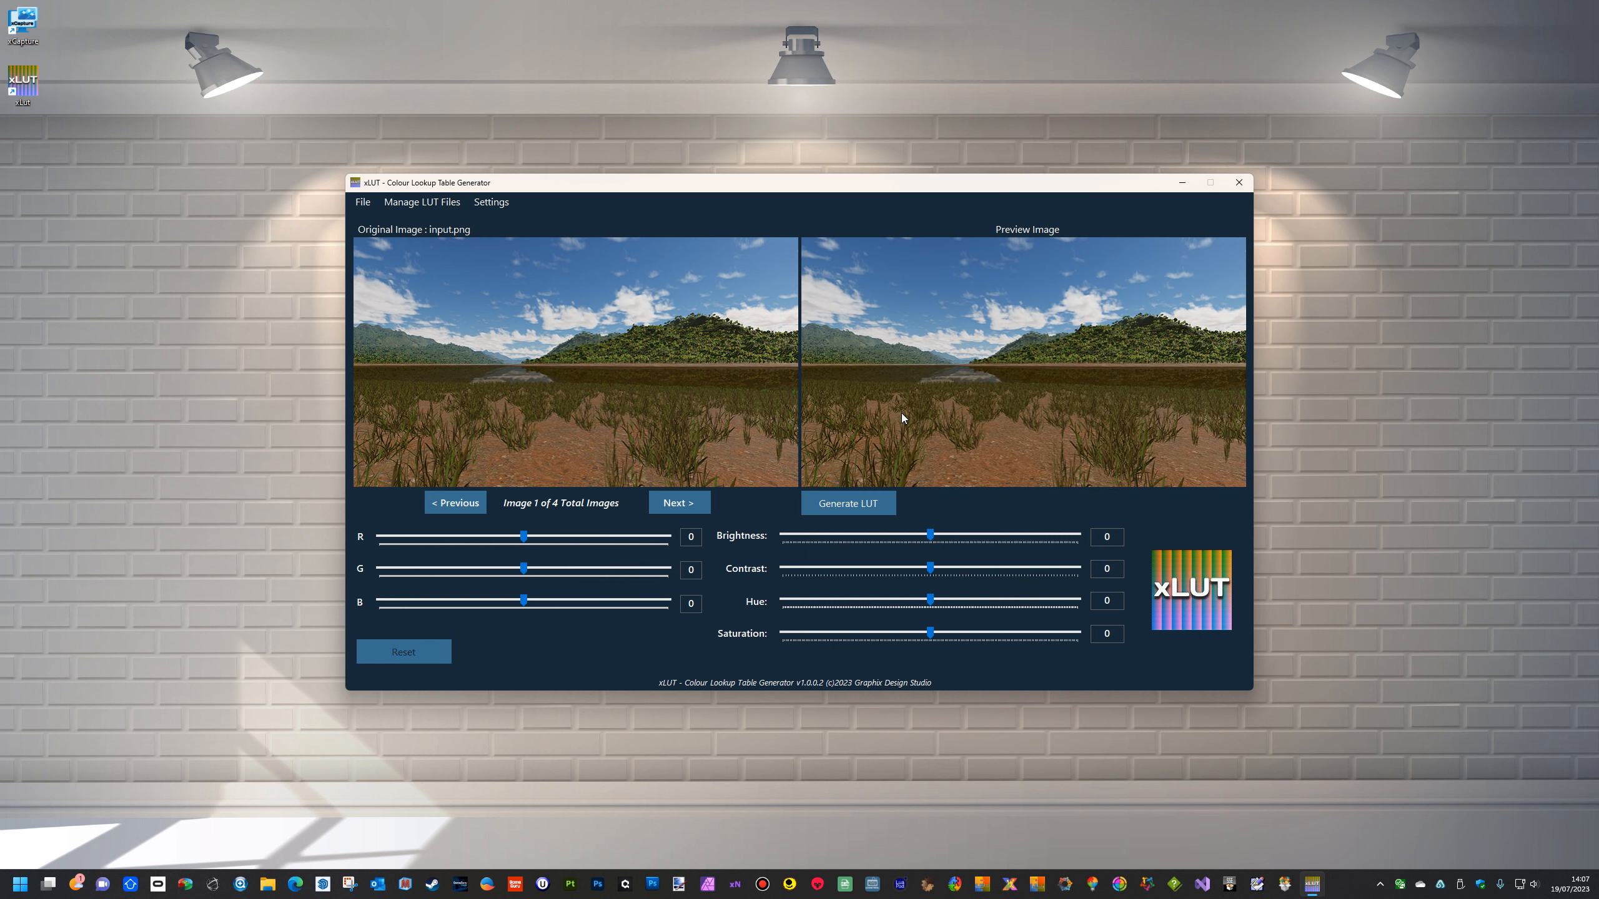
left_click(362, 212)
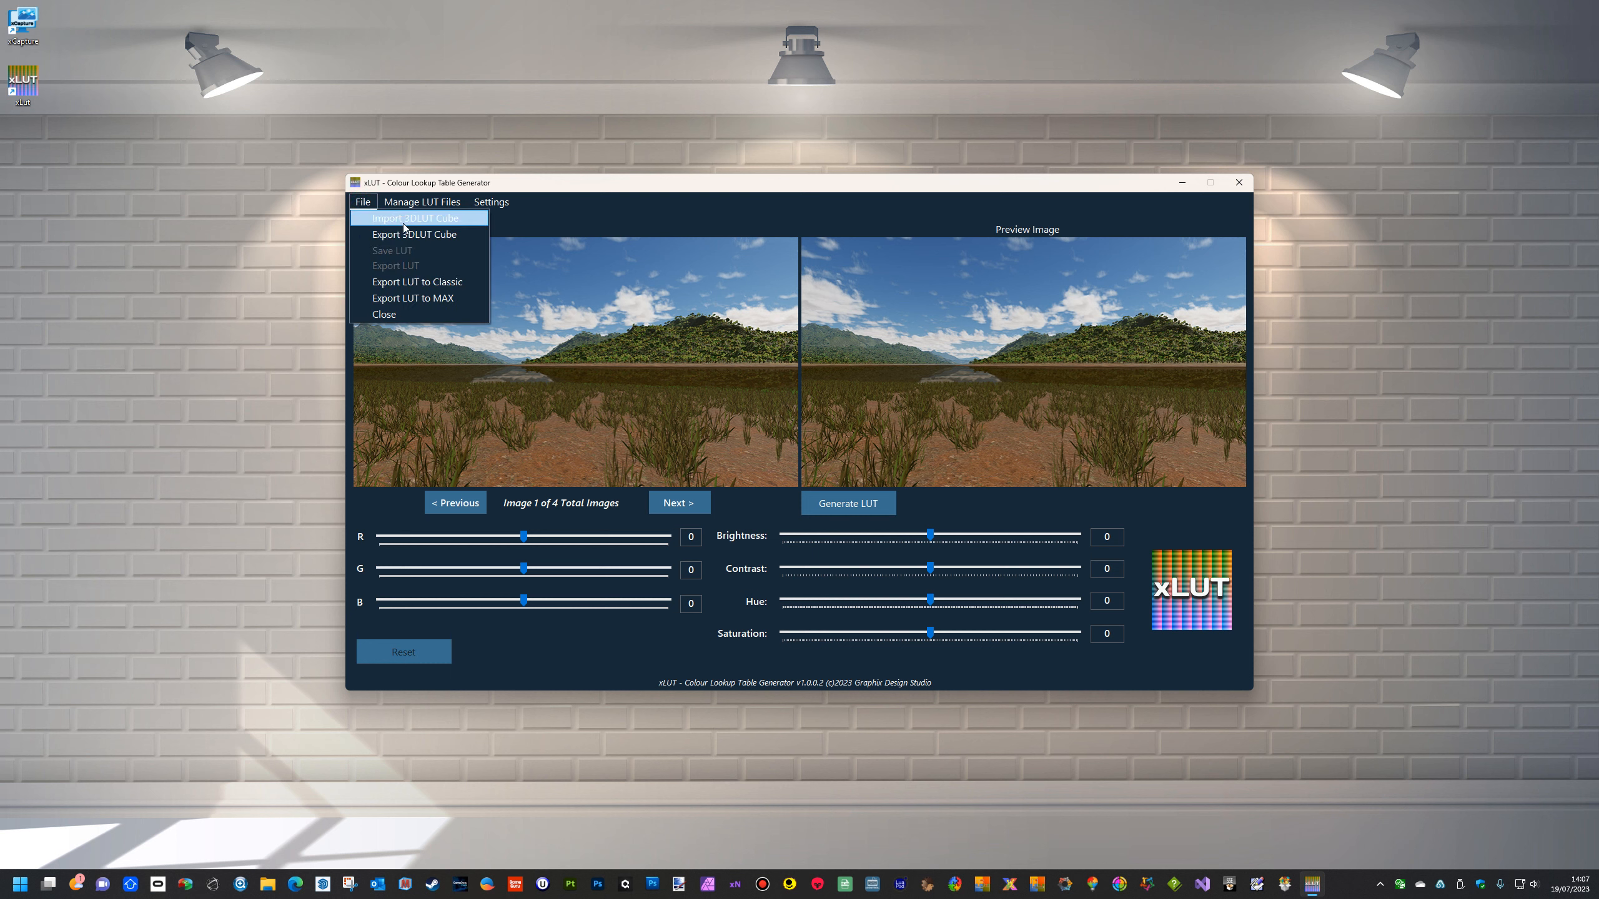
left_click(637, 193)
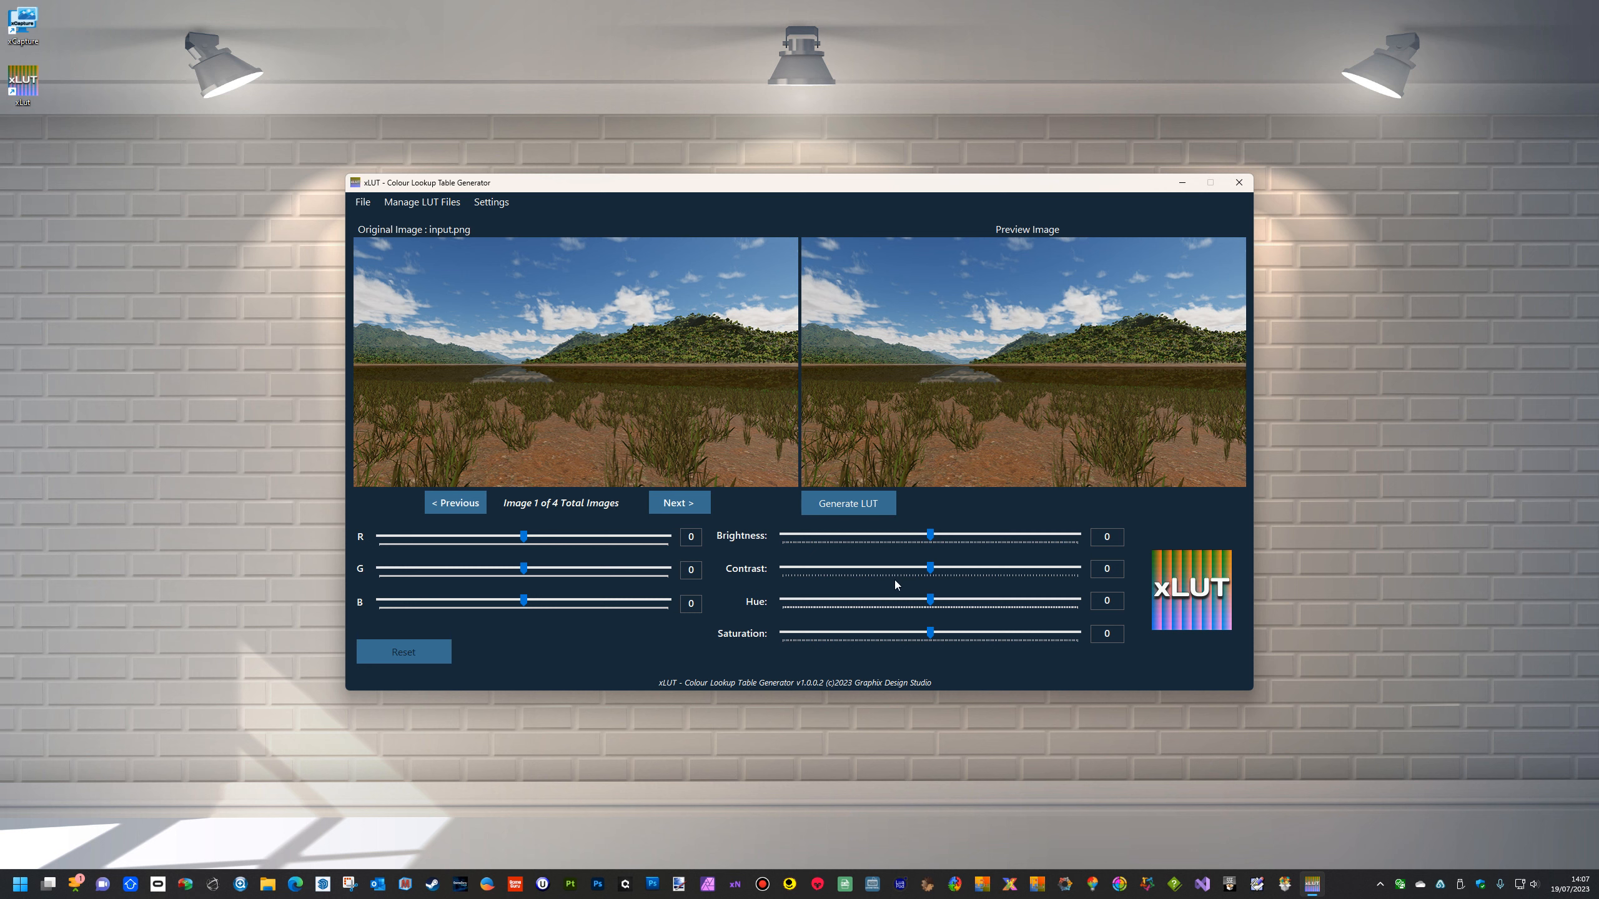
Step: Lower the preview image's saturation to -58
left_click_drag(930, 631, 846, 633)
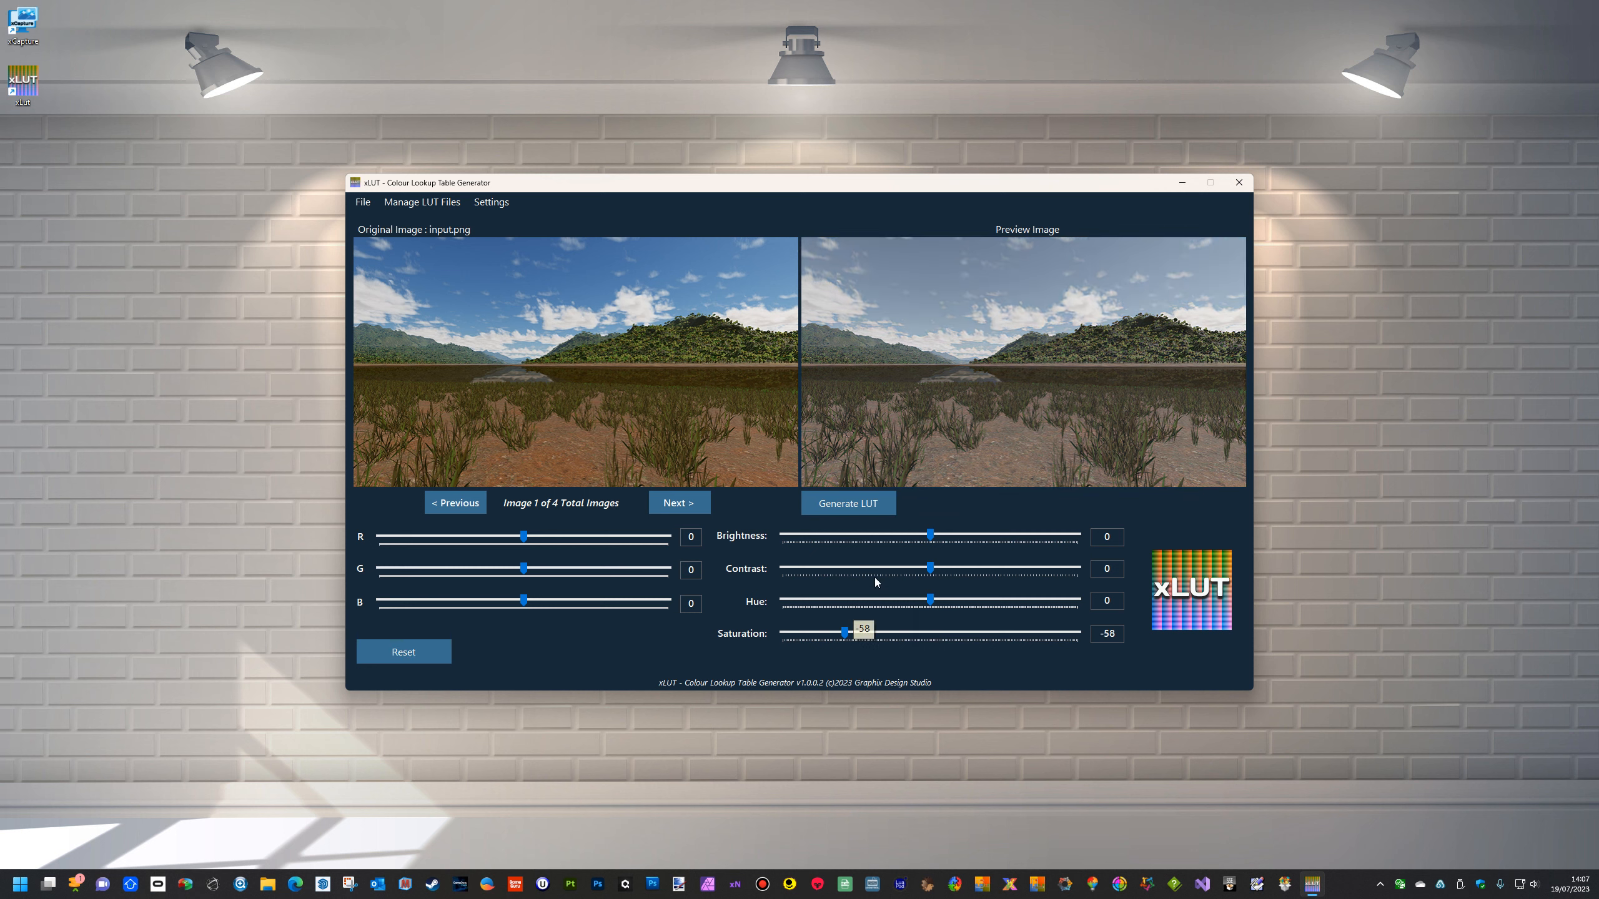
Step: Set brightness to -5, contrast to 1, and the red, green and blue channels to 15, -15 and -12
left_click_drag(931, 535, 906, 571)
left_click(932, 570)
left_click(529, 536)
left_click_drag(529, 539, 532, 535)
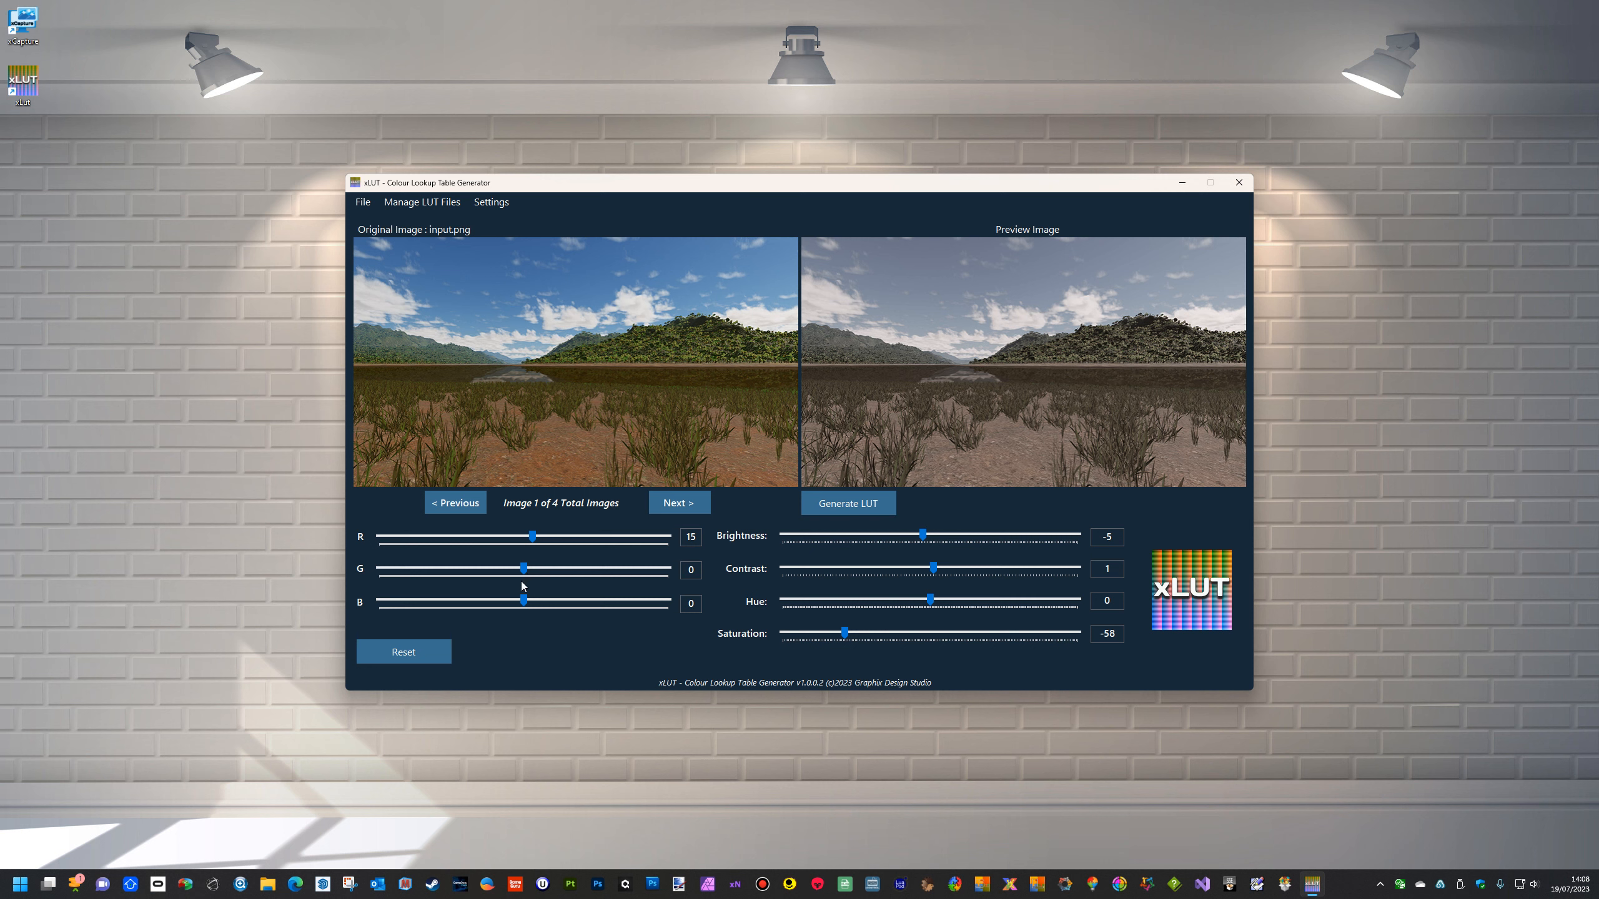
left_click(522, 571)
left_click_drag(522, 570, 513, 572)
left_click_drag(525, 601, 521, 604)
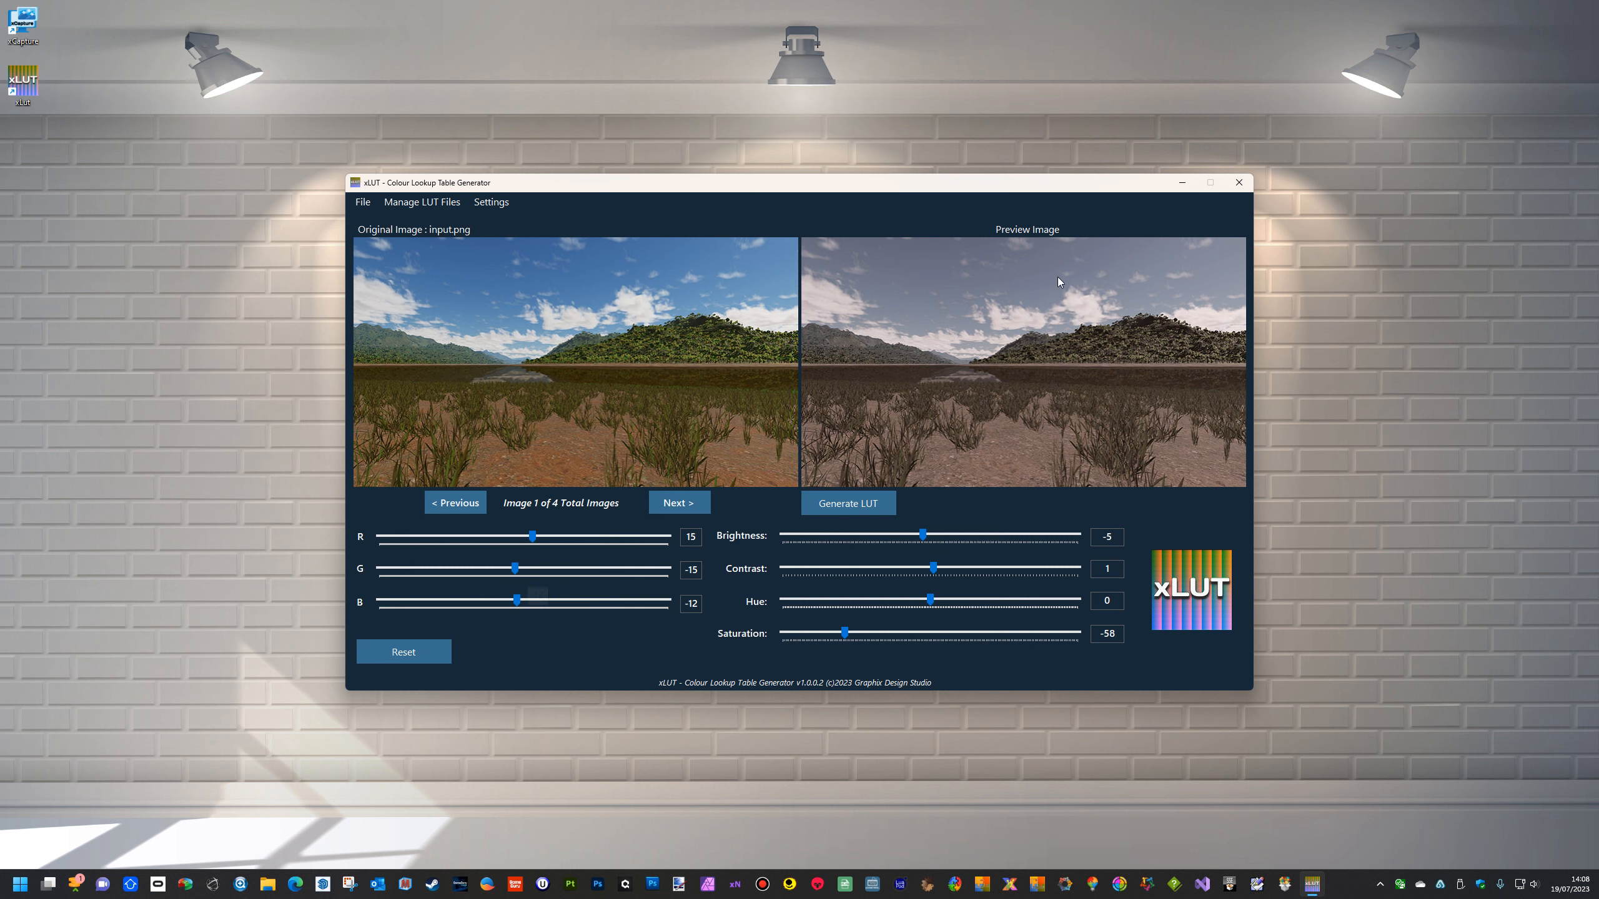
Step: Generate the LUT and export it to the Desktop as the 3DLUT cube file "my test.cube"
left_click(882, 505)
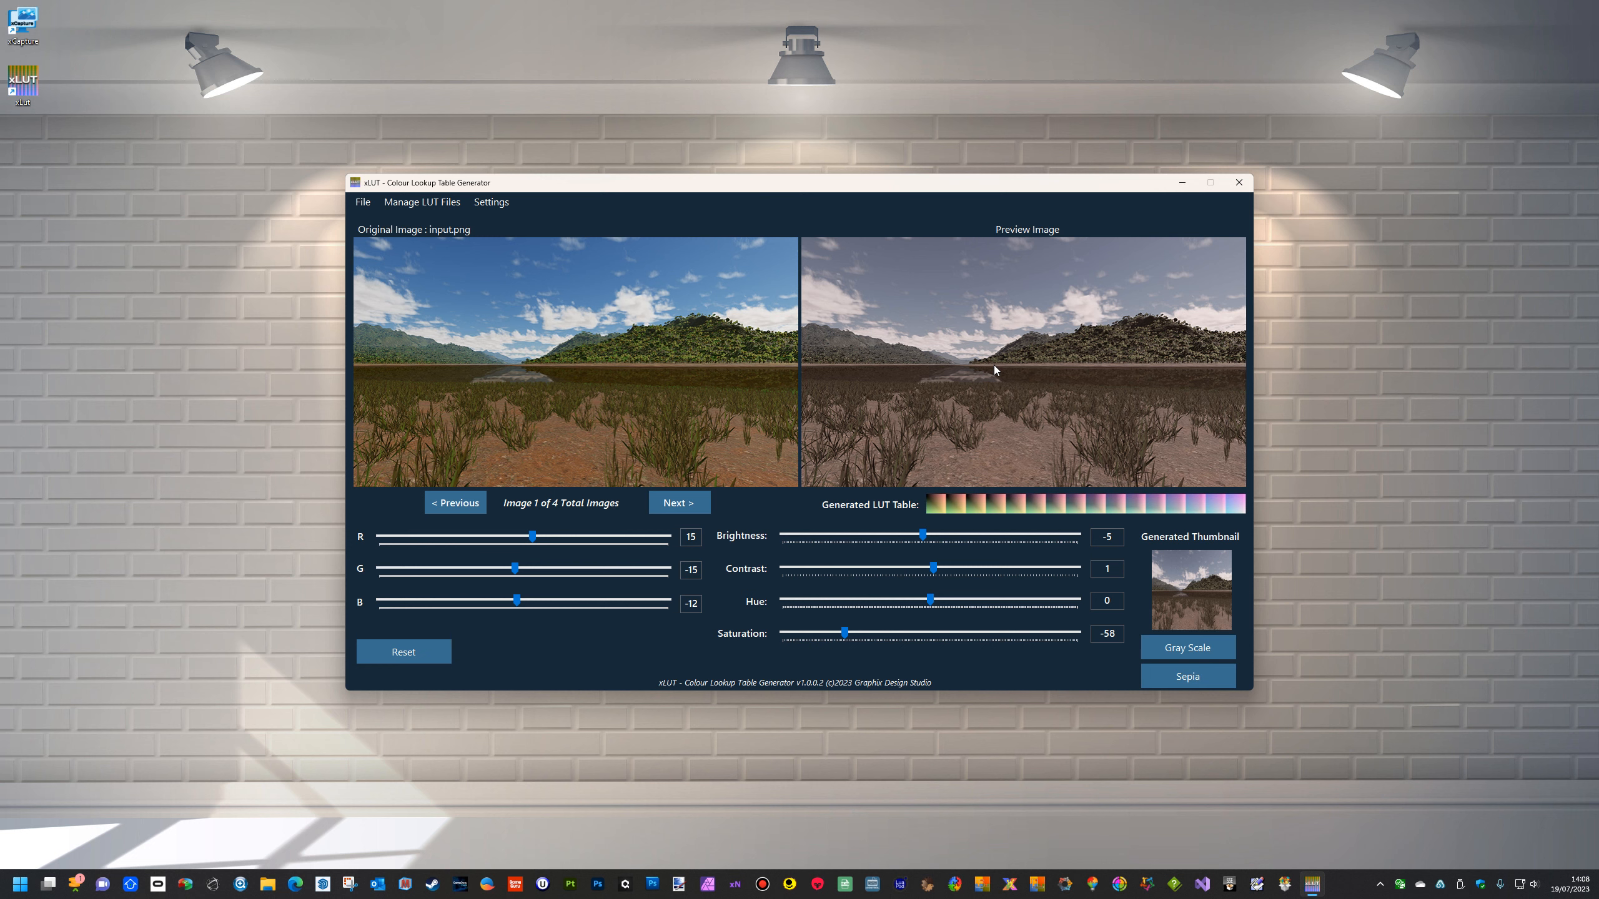
left_click(360, 205)
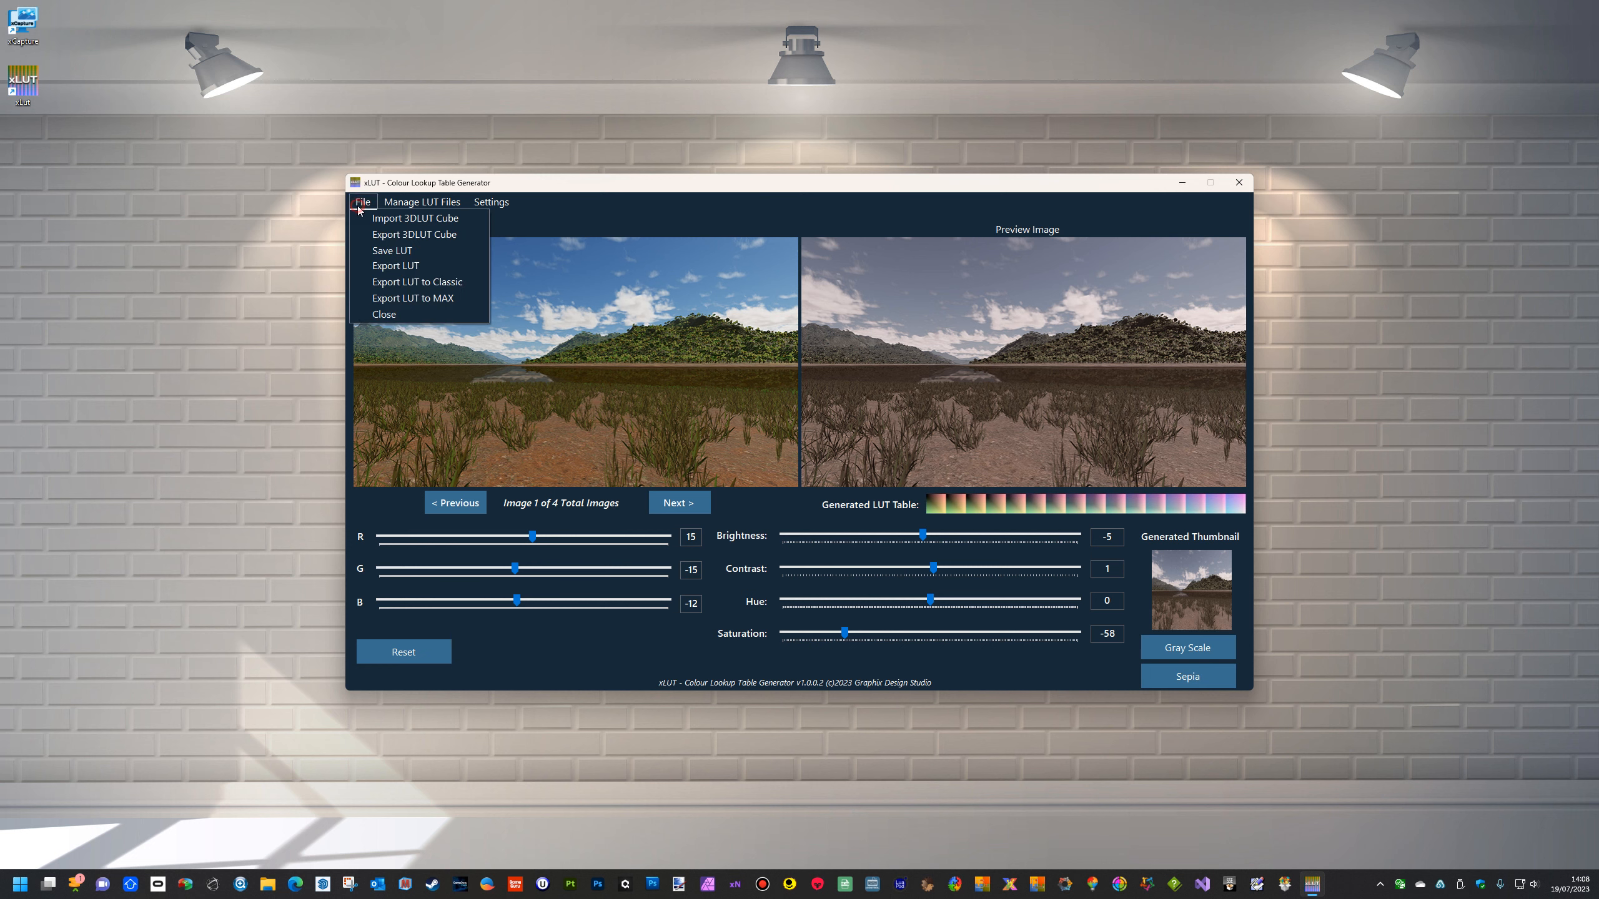
left_click(398, 234)
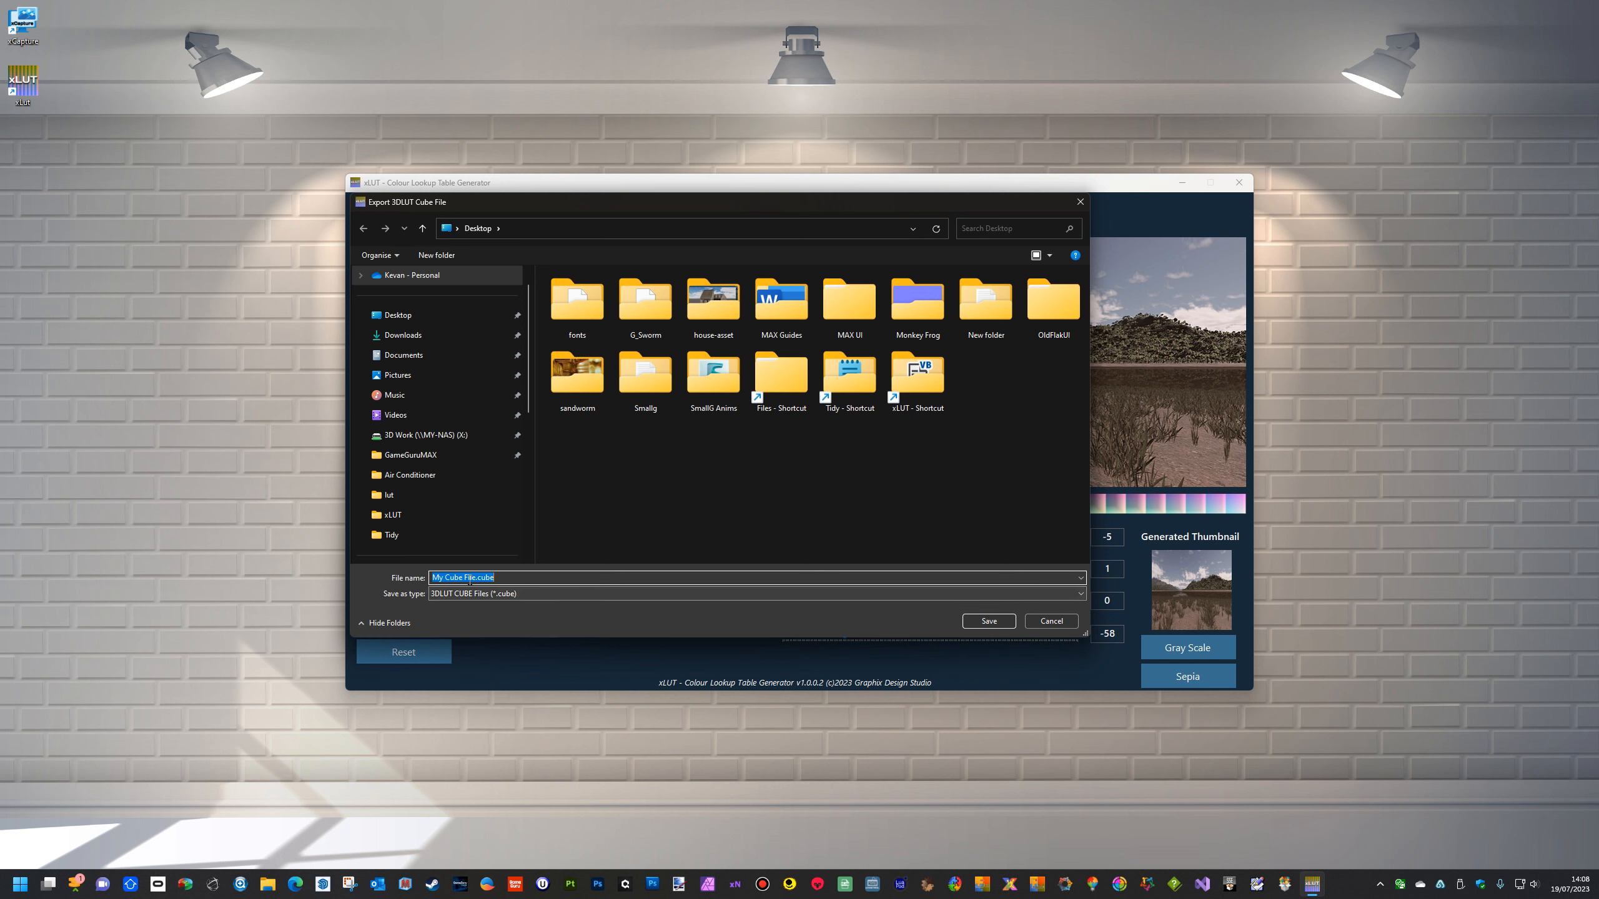
left_click_drag(475, 574, 420, 586)
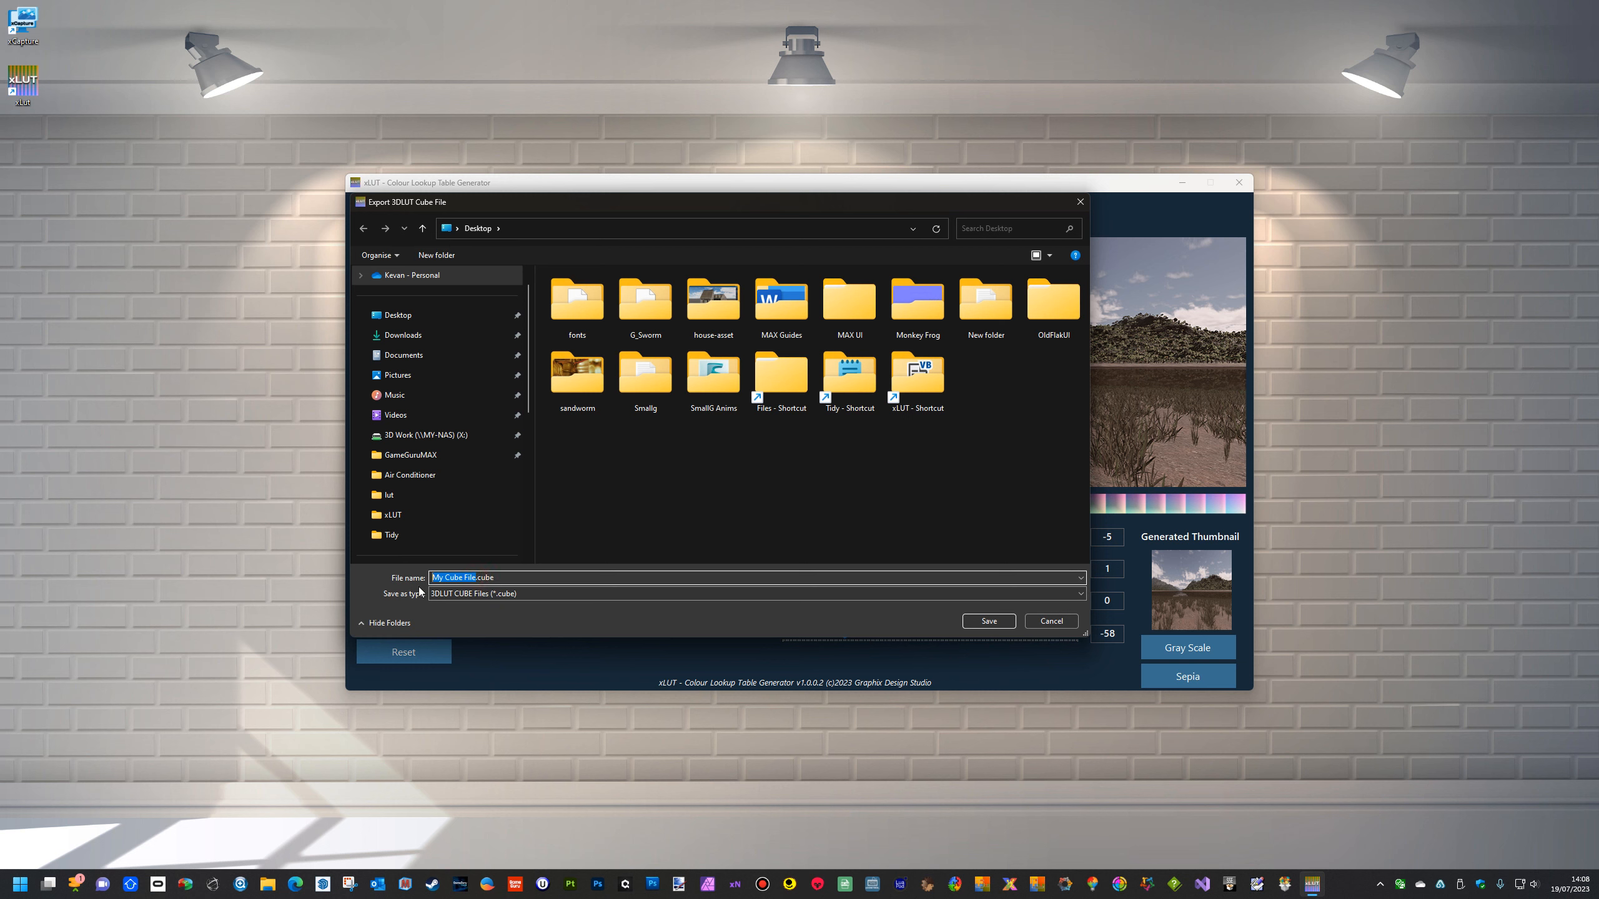
type("my test")
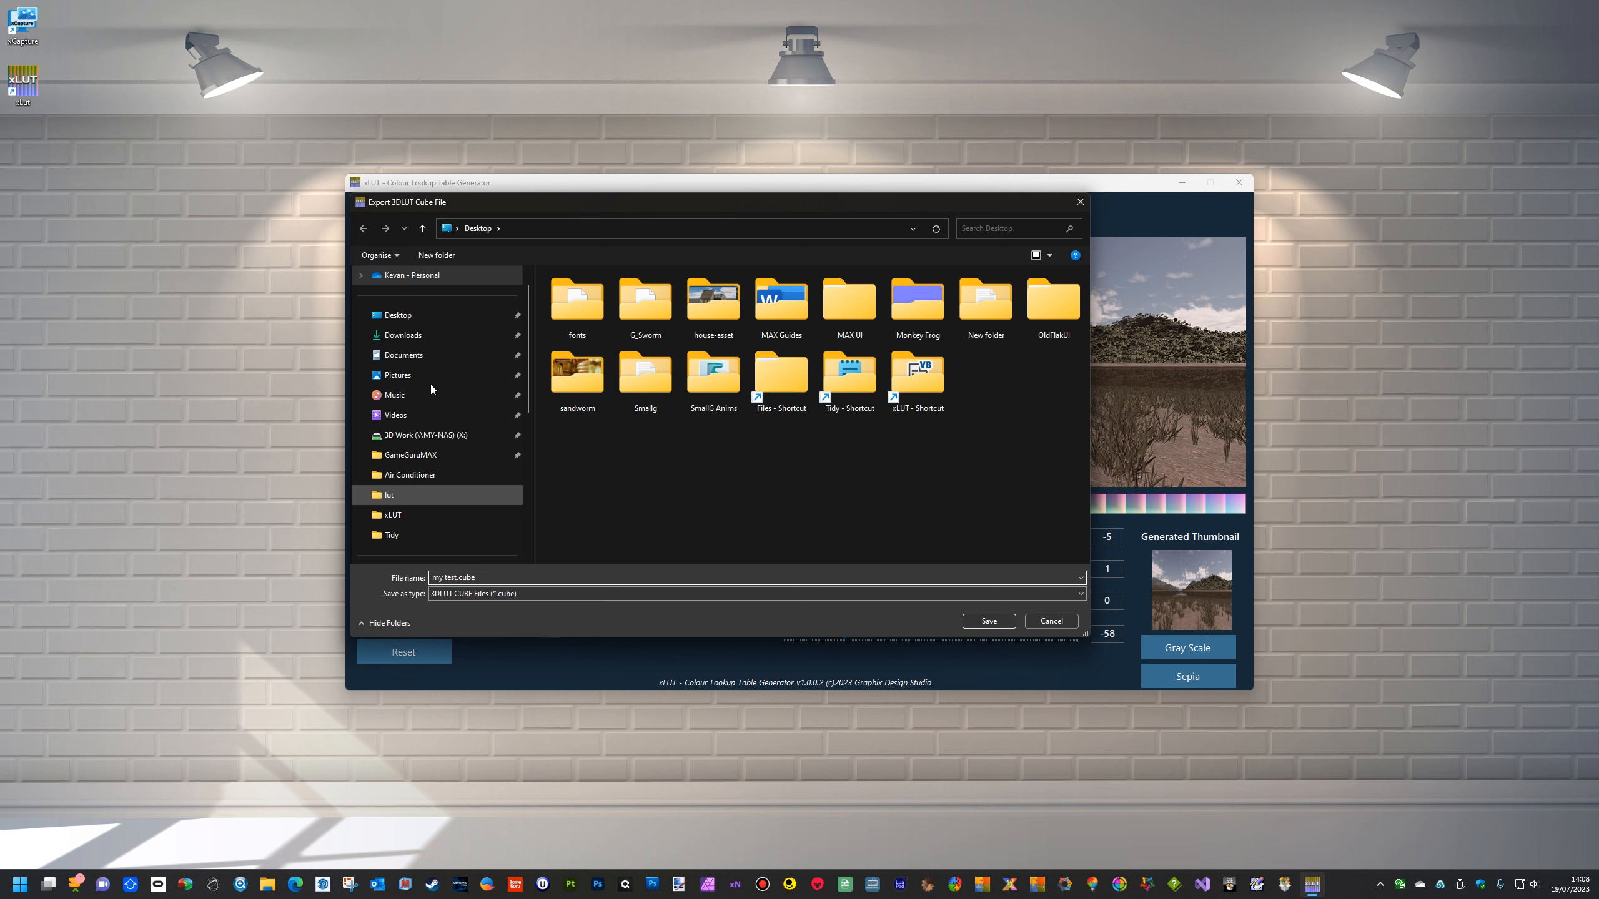
left_click(987, 621)
left_click(884, 483)
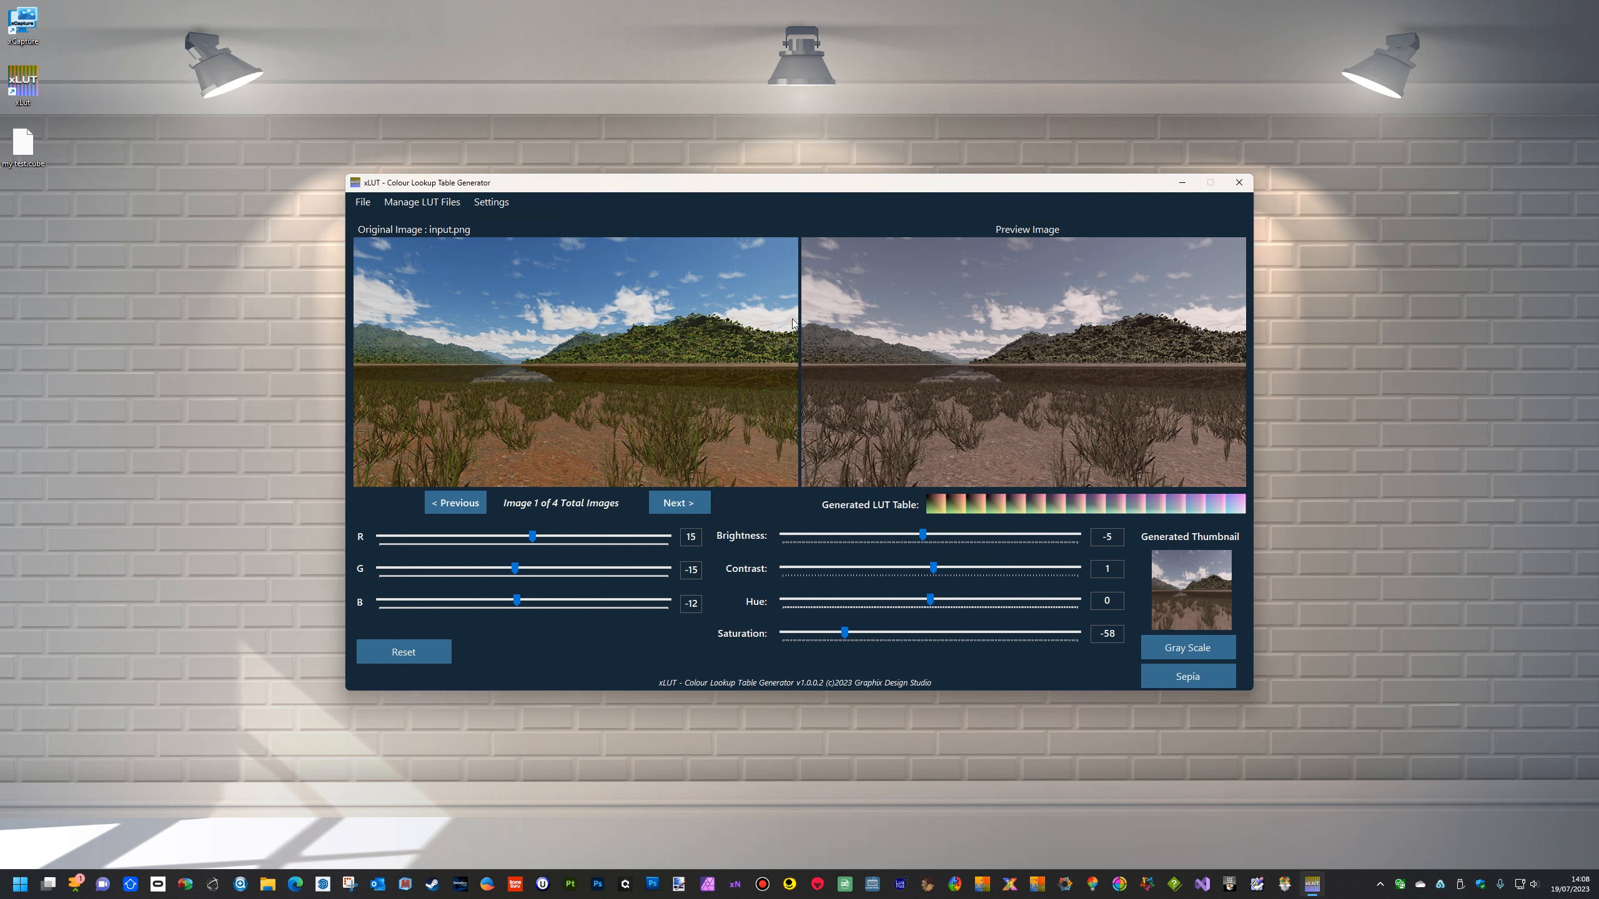
Step: Switch to Photoshop and open the recent photo IMG_3208.JPG, fitting the whole picture in view
left_click(598, 885)
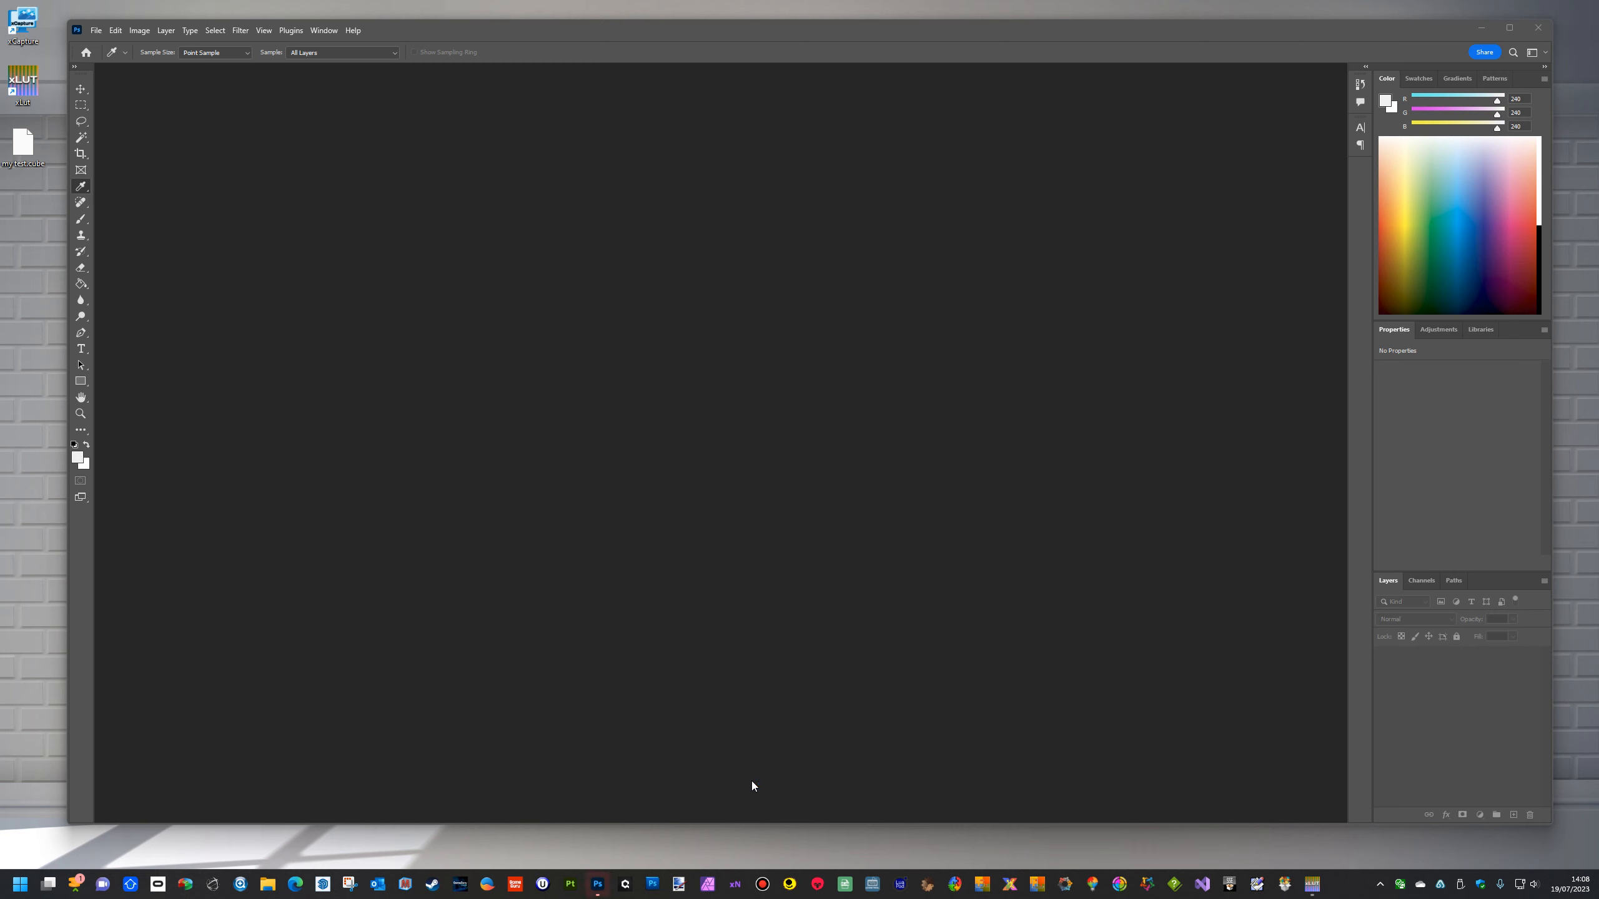
left_click(96, 30)
mouse_move(138, 108)
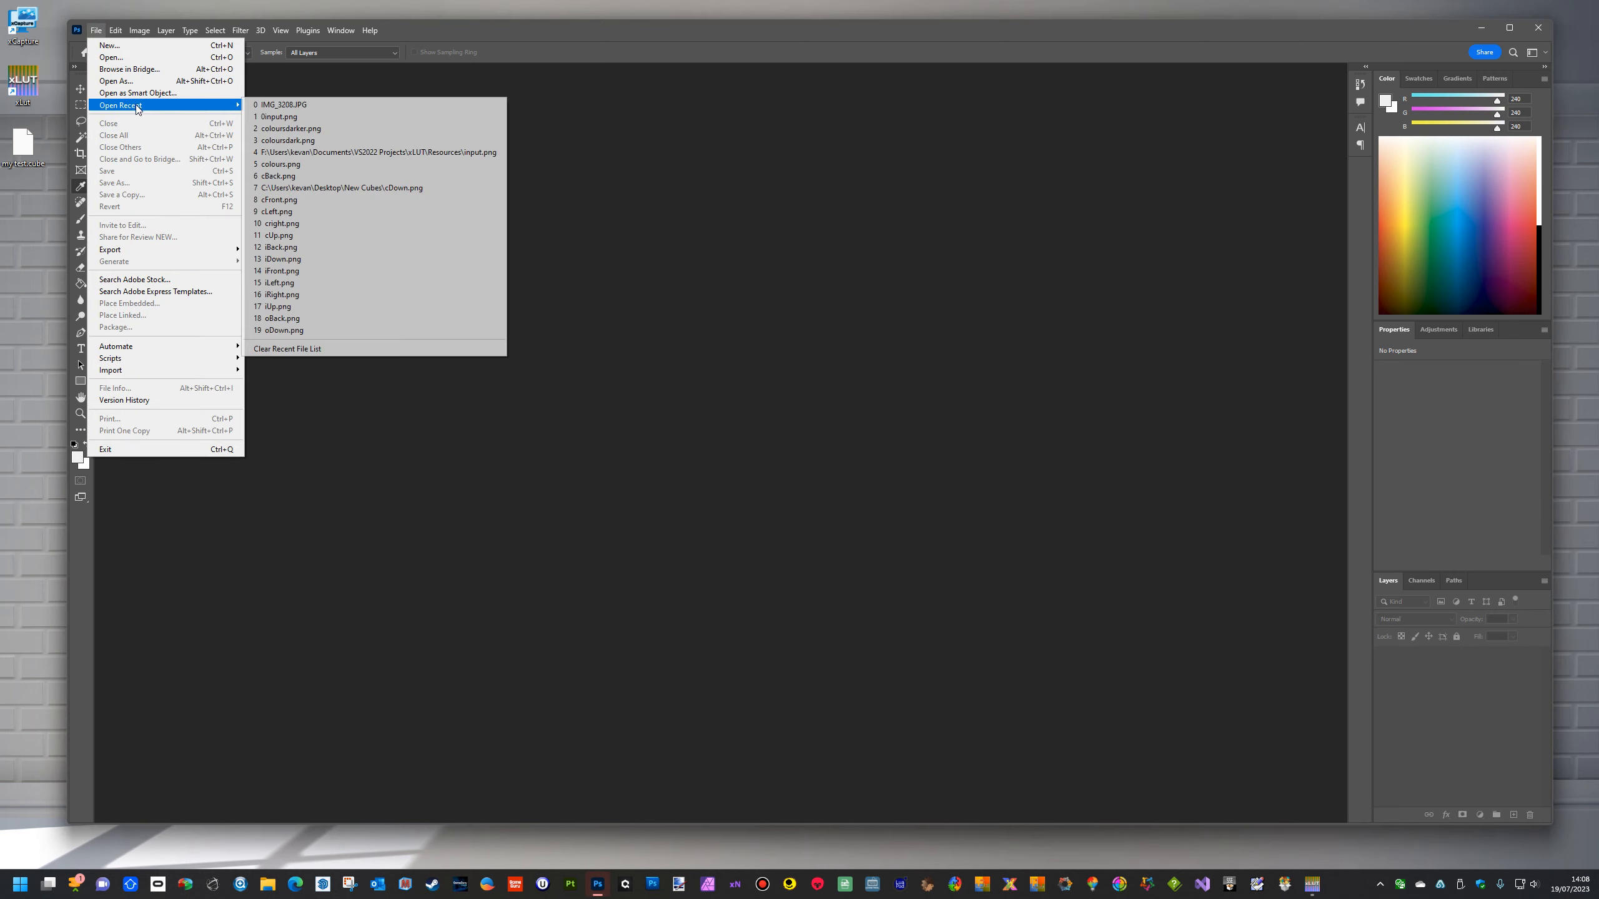
left_click(296, 106)
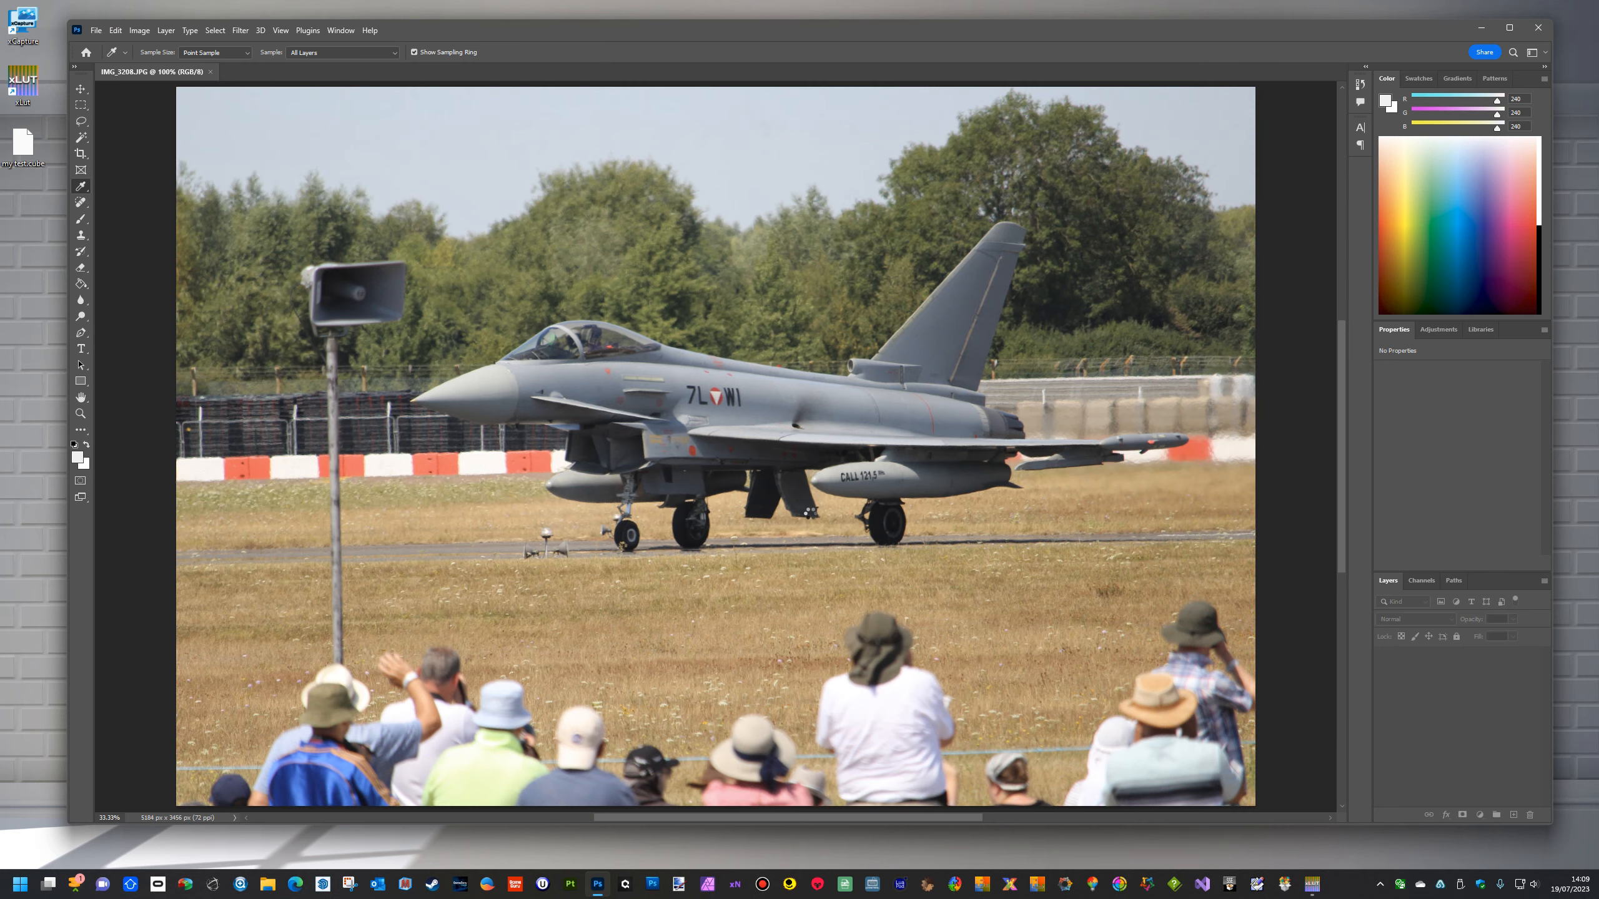
scroll(835, 466, "down", 1)
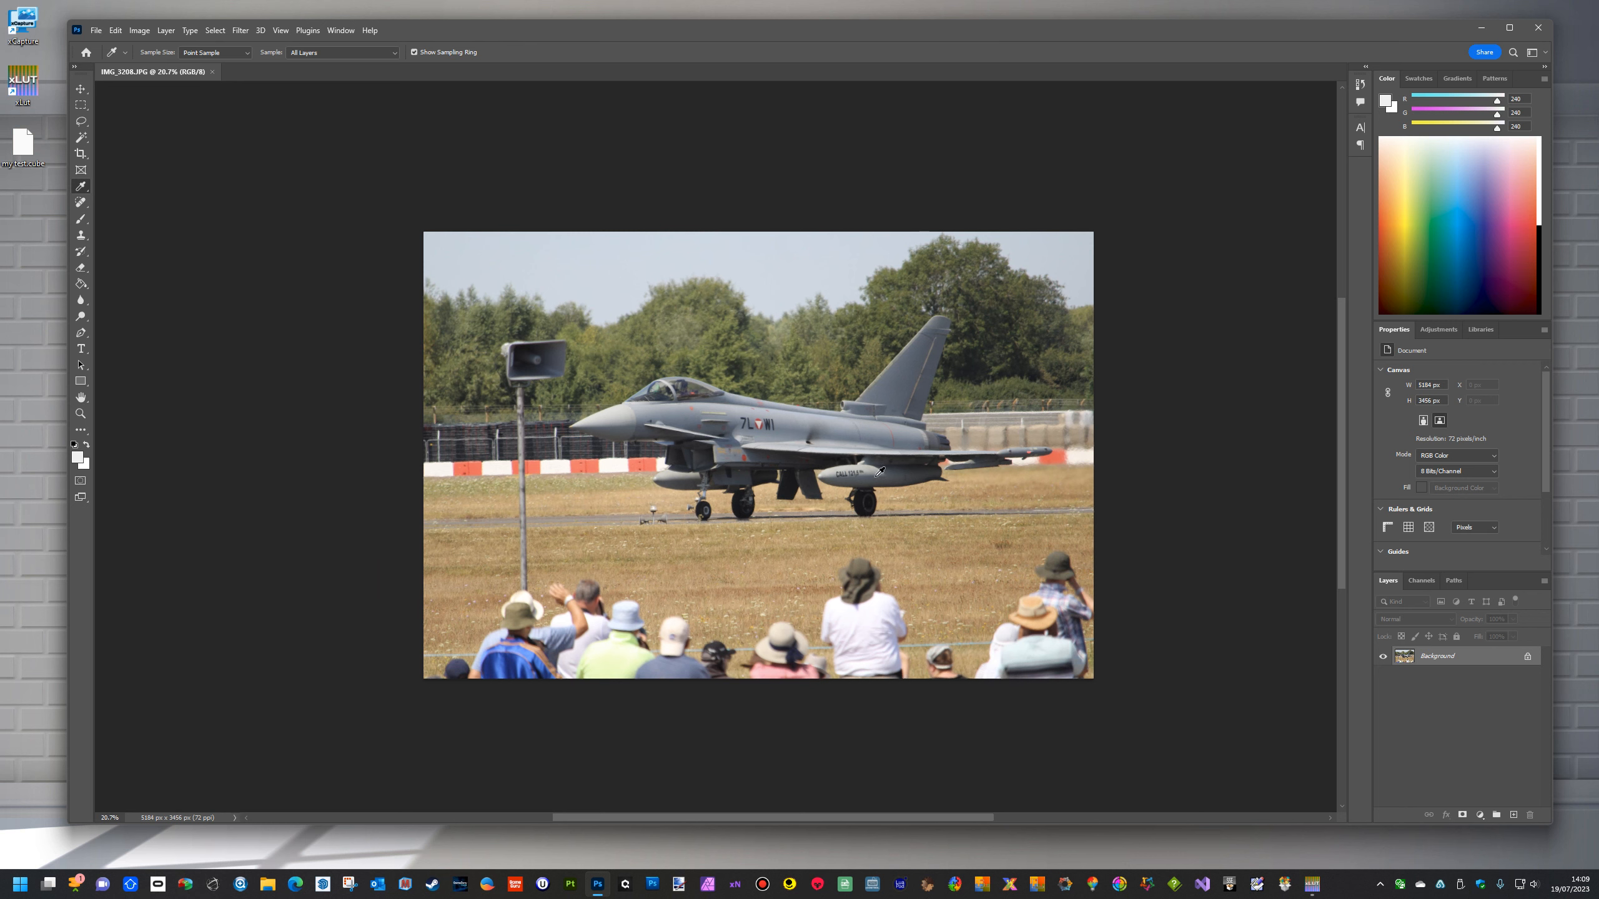
Step: Add a Color Lookup adjustment layer above the photo and load "my test.cube" as its 3D LUT
left_click(1481, 816)
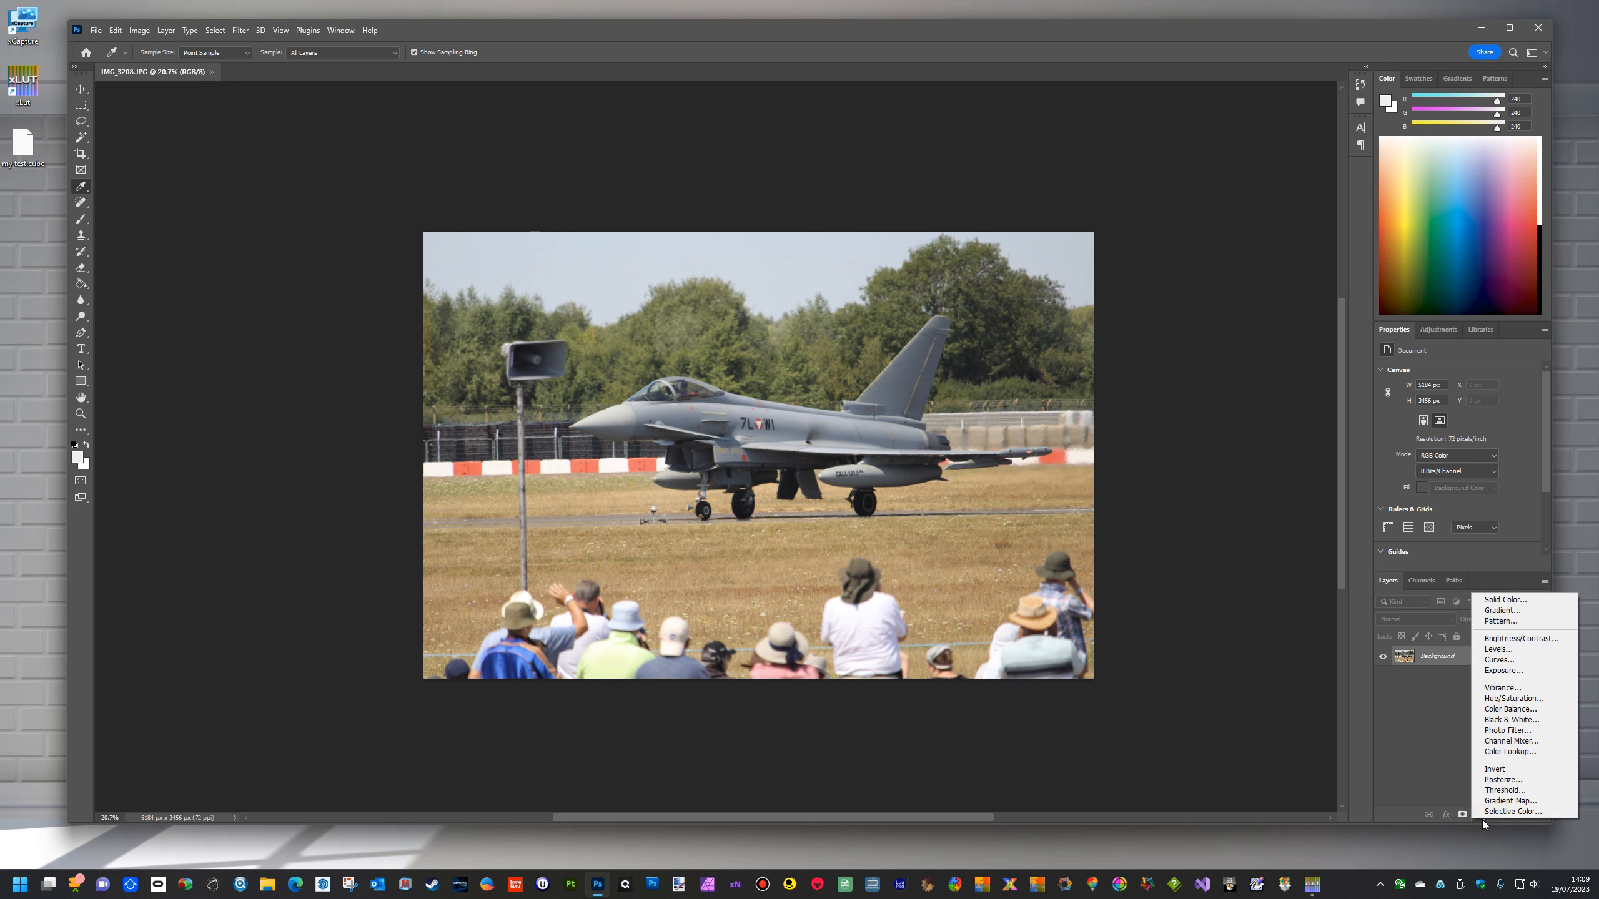
left_click(1510, 753)
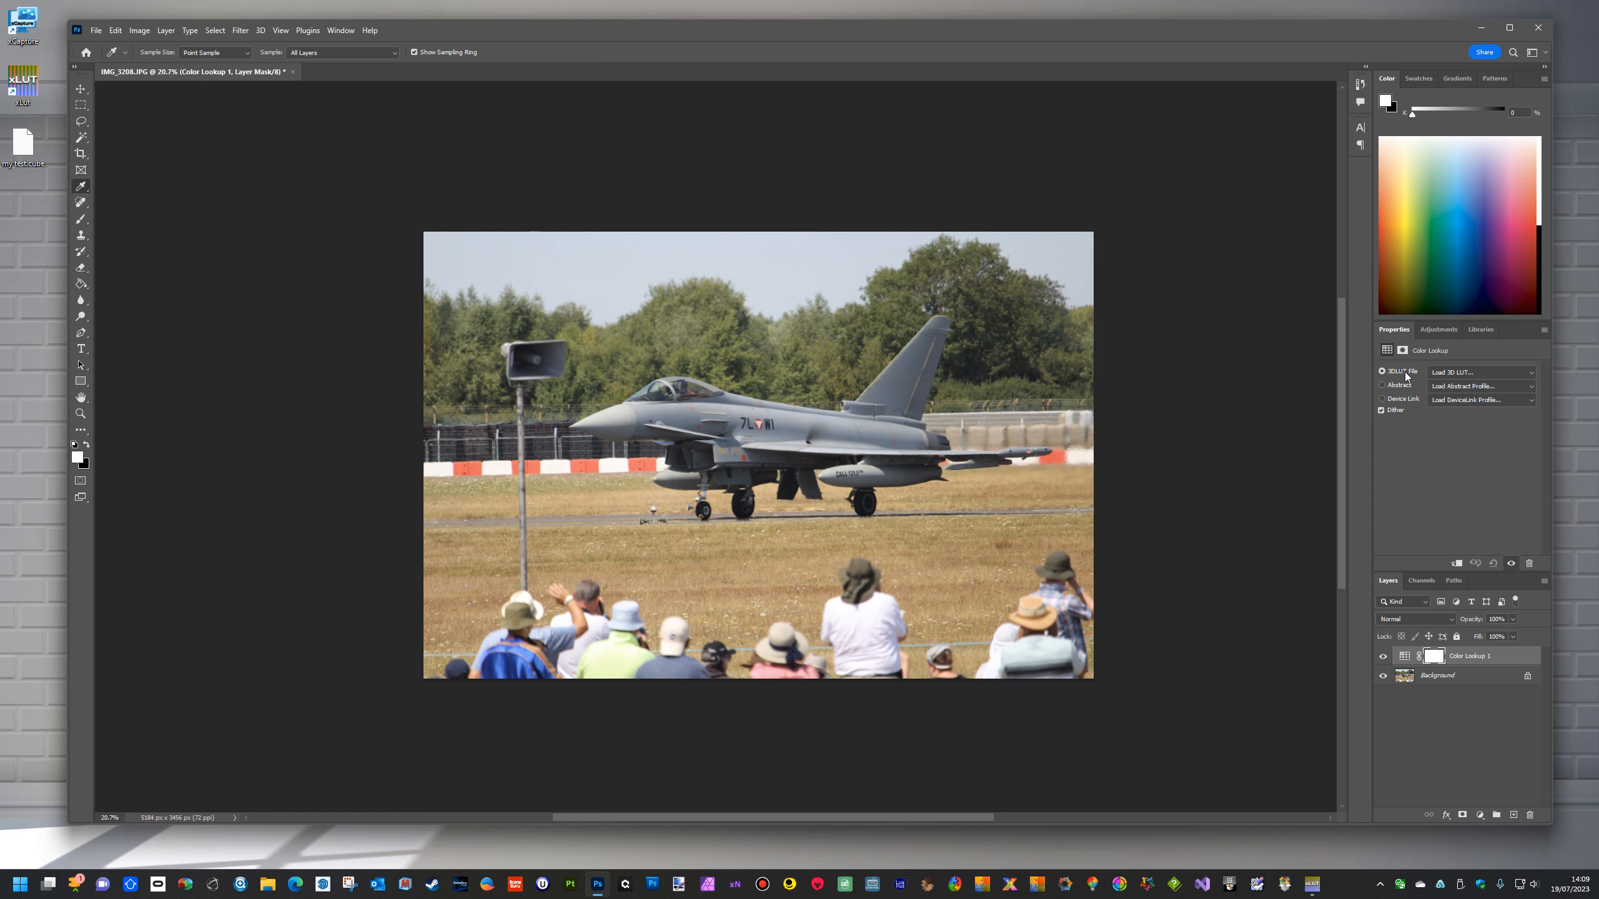
left_click(1406, 376)
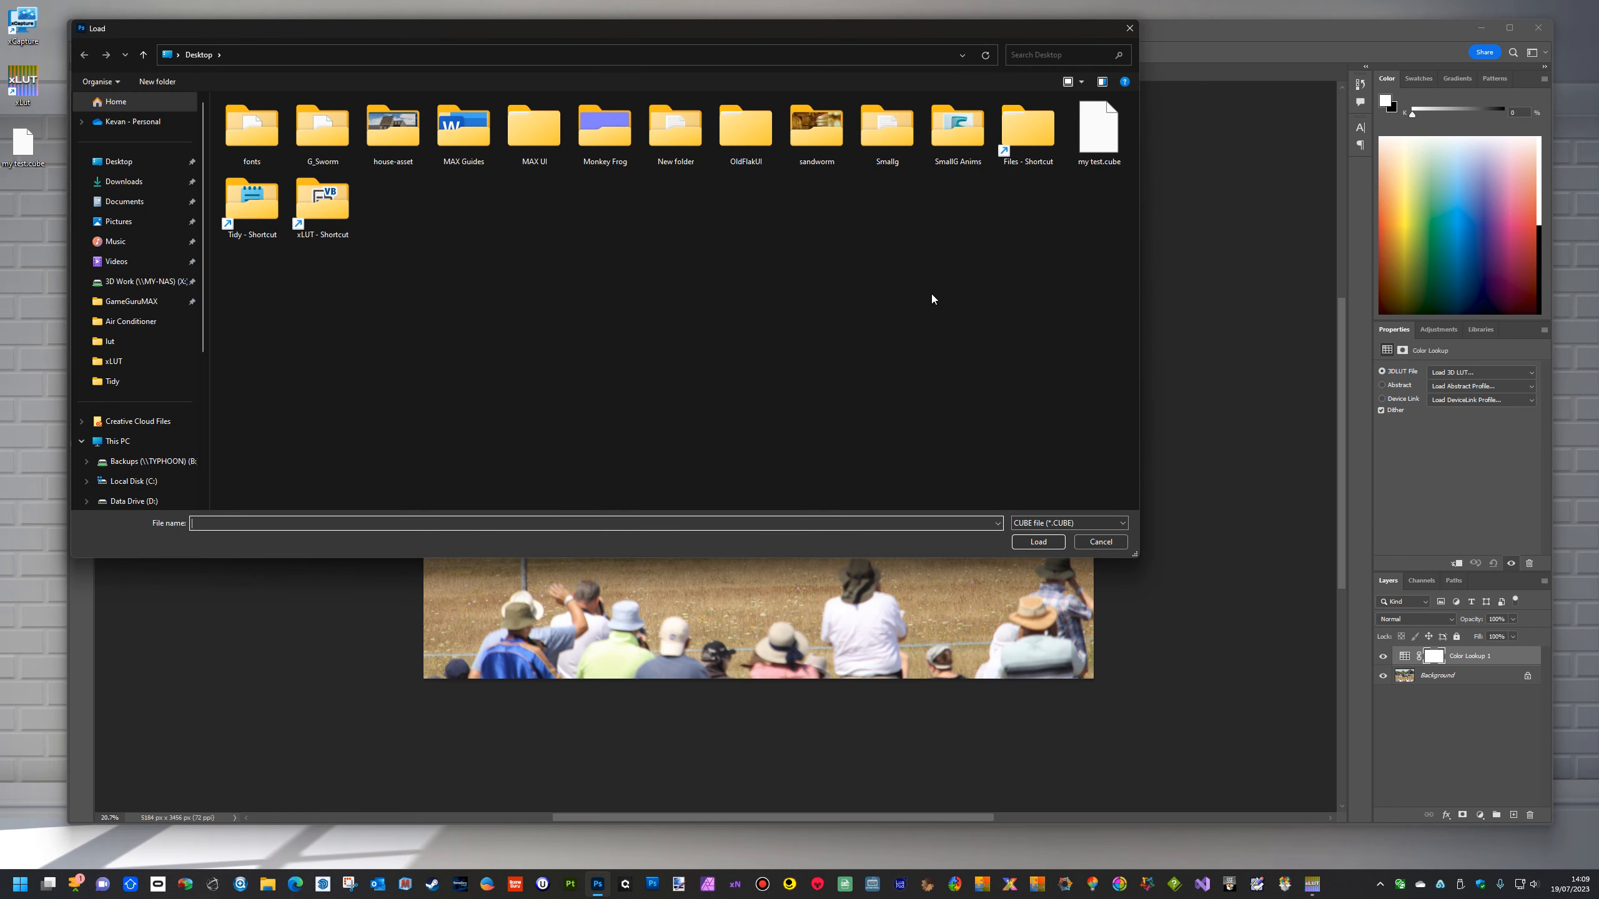
left_click(1098, 129)
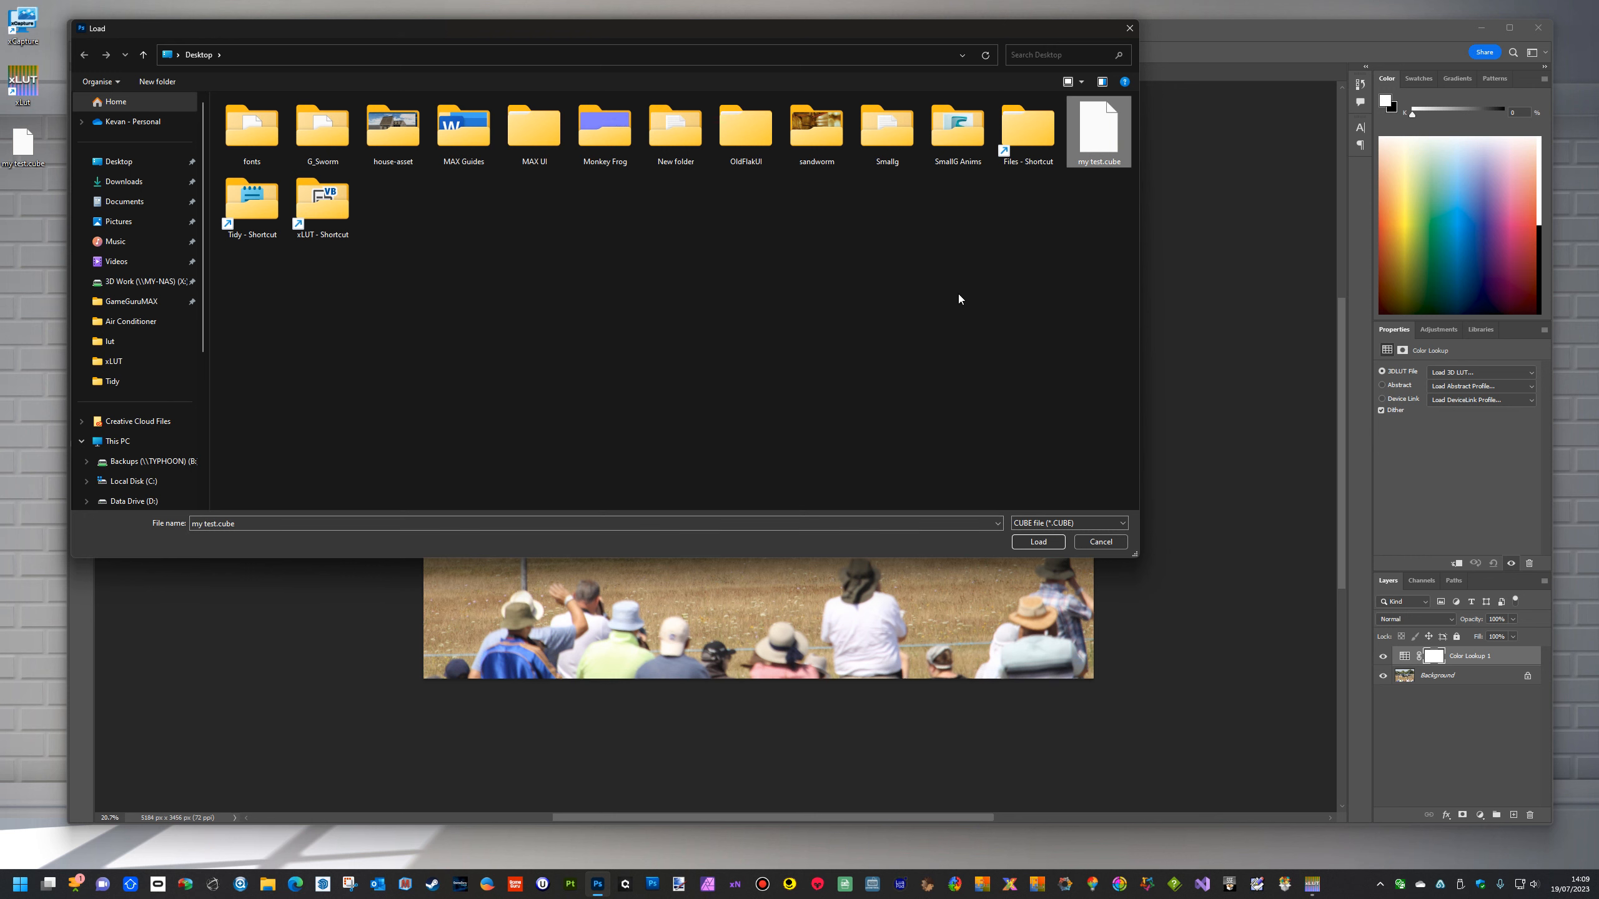
left_click(1037, 541)
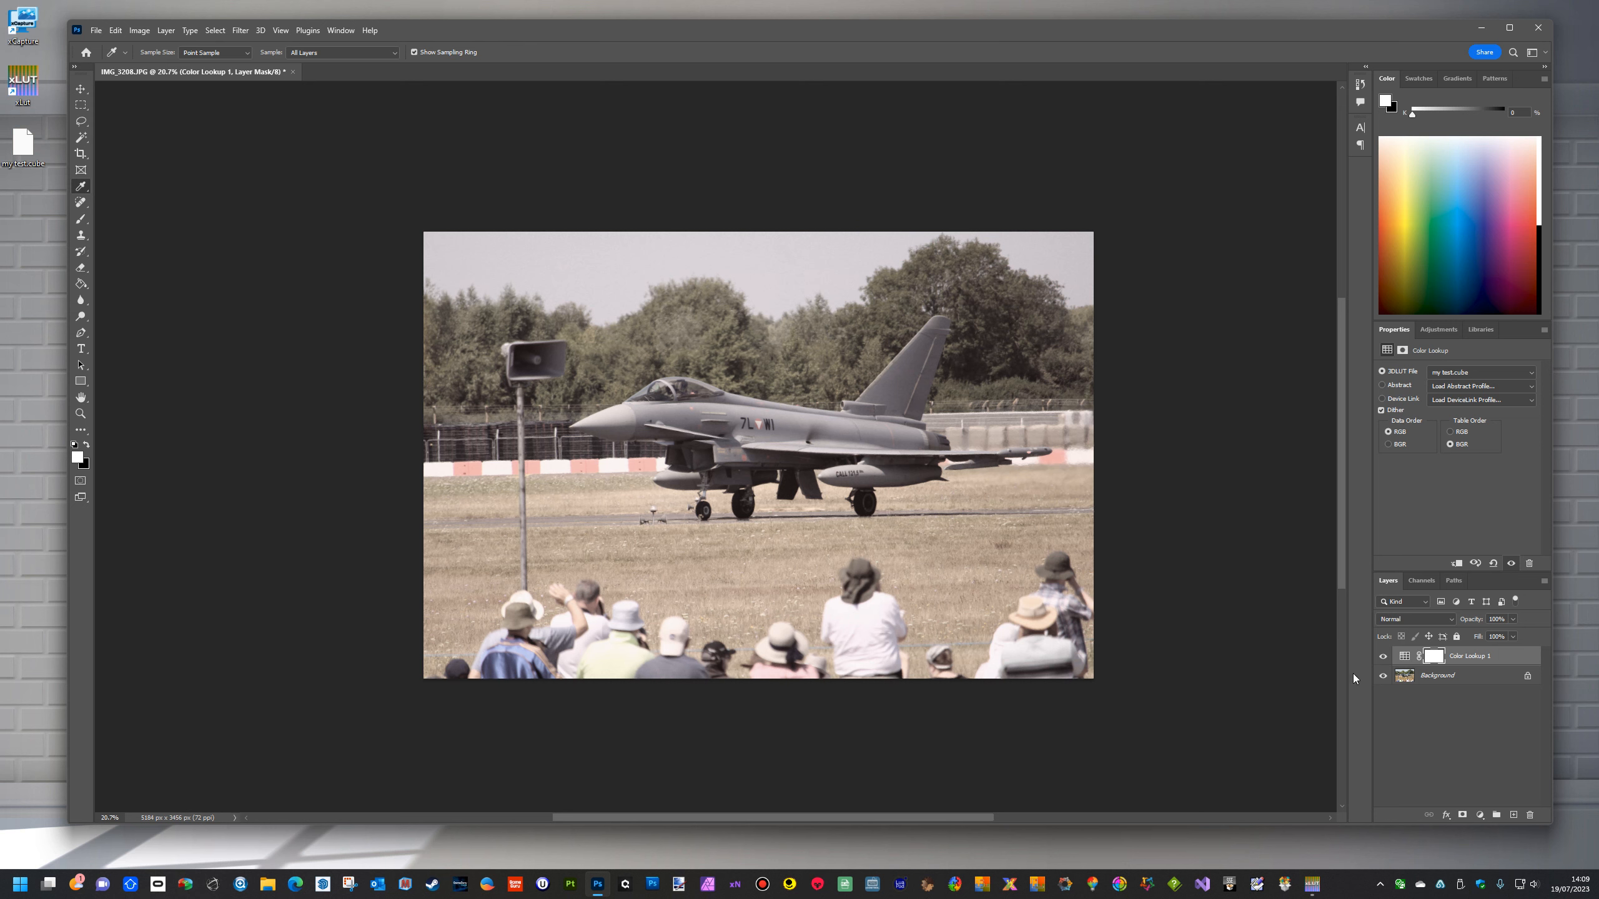
Step: Compare the photo with the Color Lookup layer hidden and shown, and close Photoshop to return to xLUT
left_click(1383, 657)
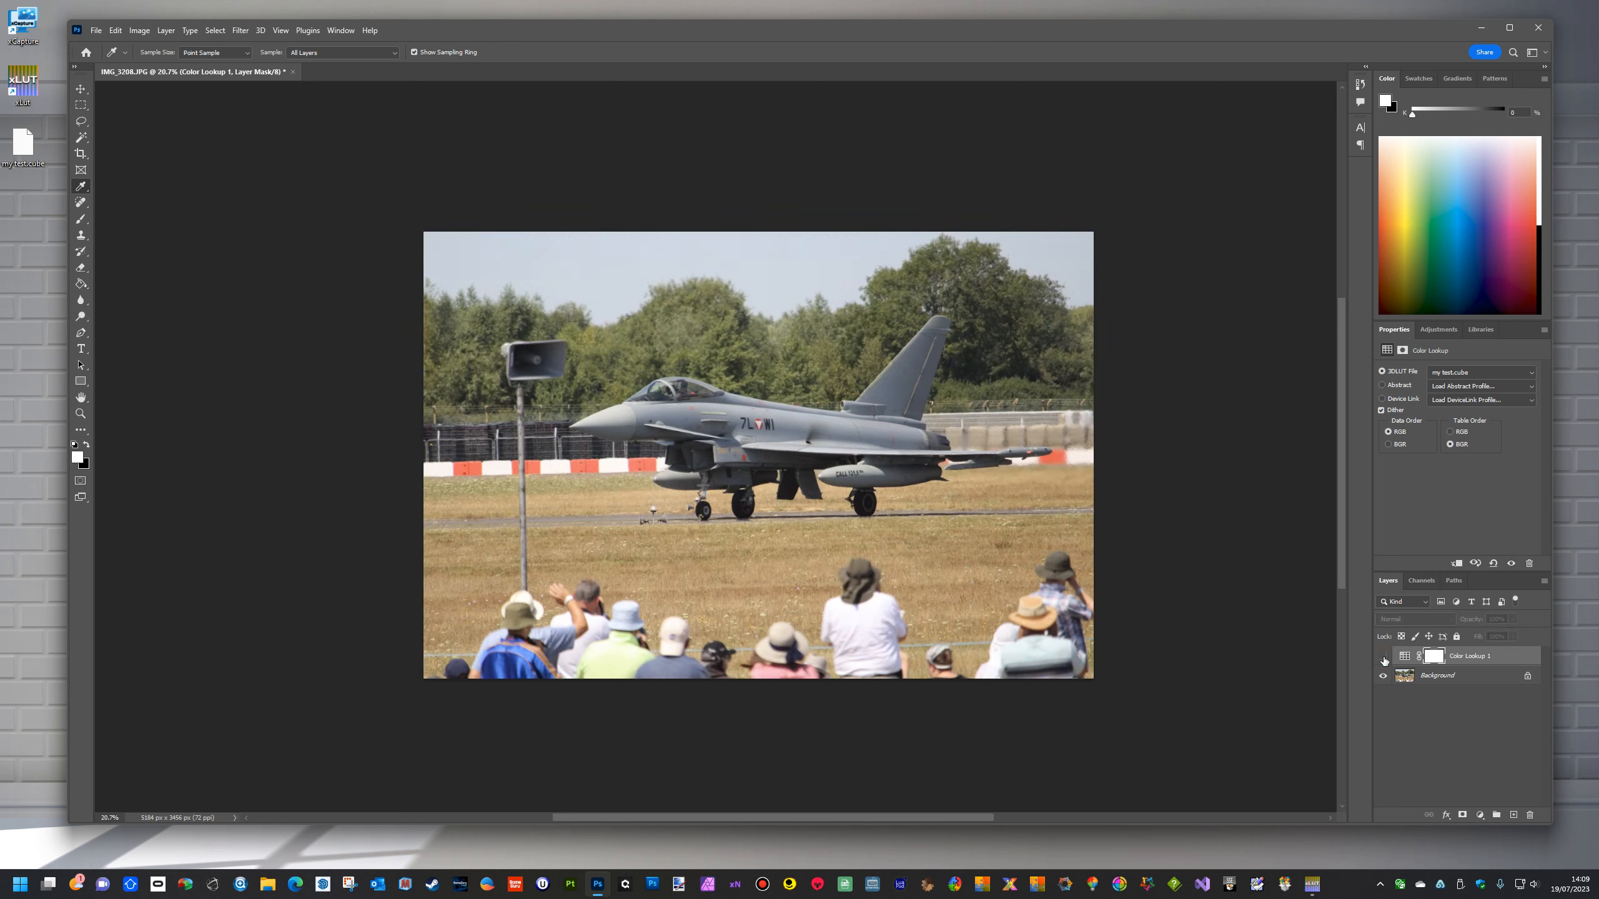
left_click(1383, 657)
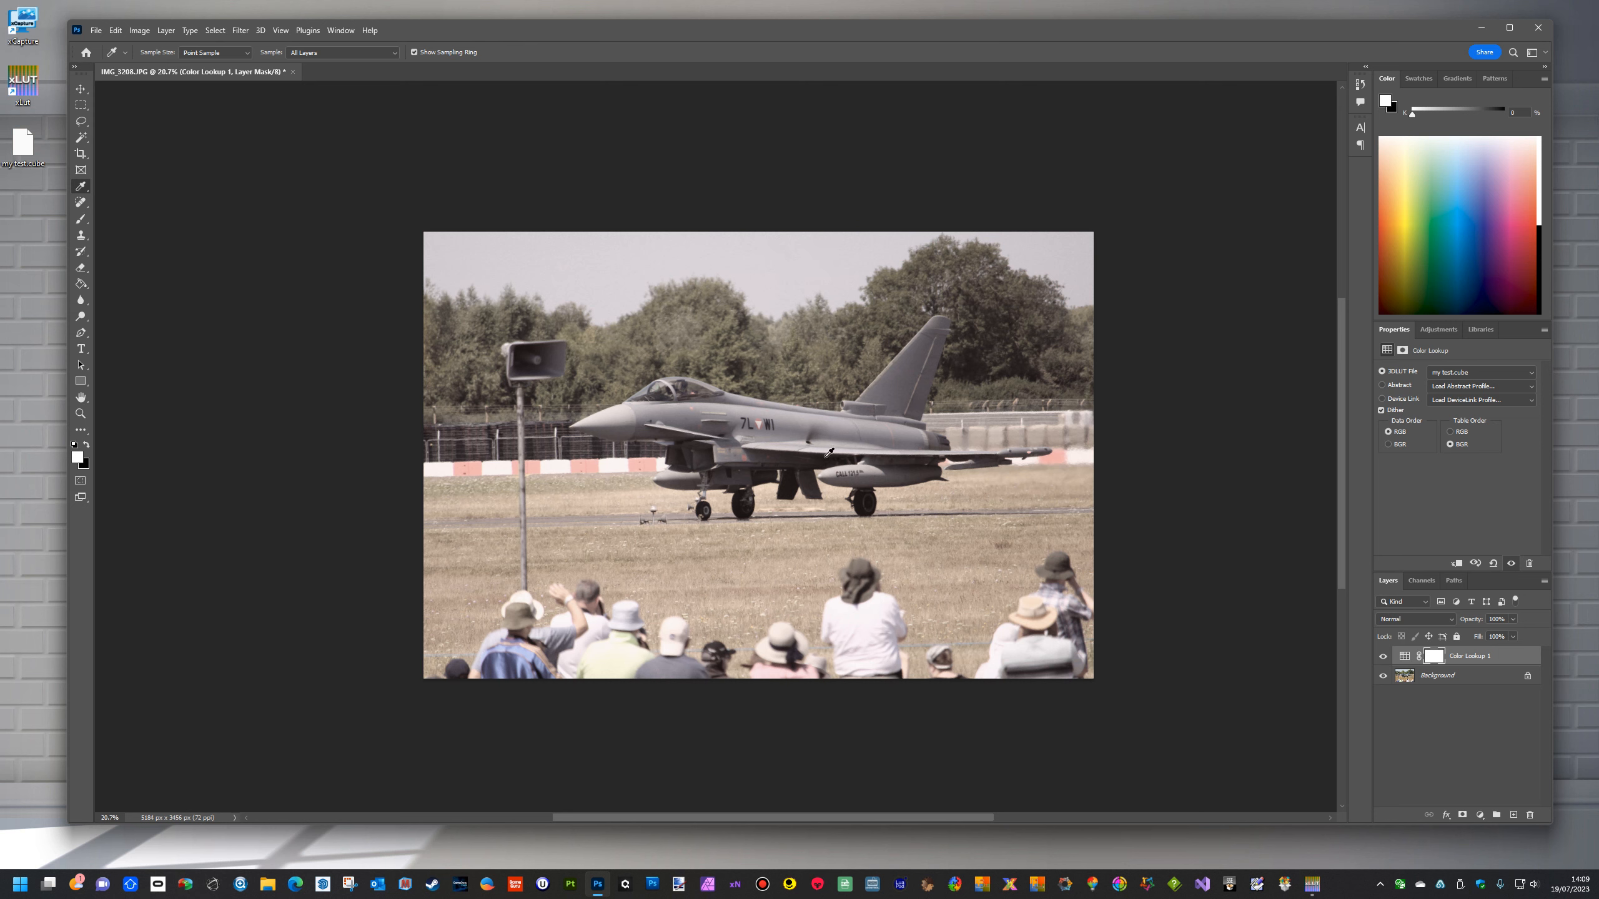
left_click(1536, 28)
left_click(804, 319)
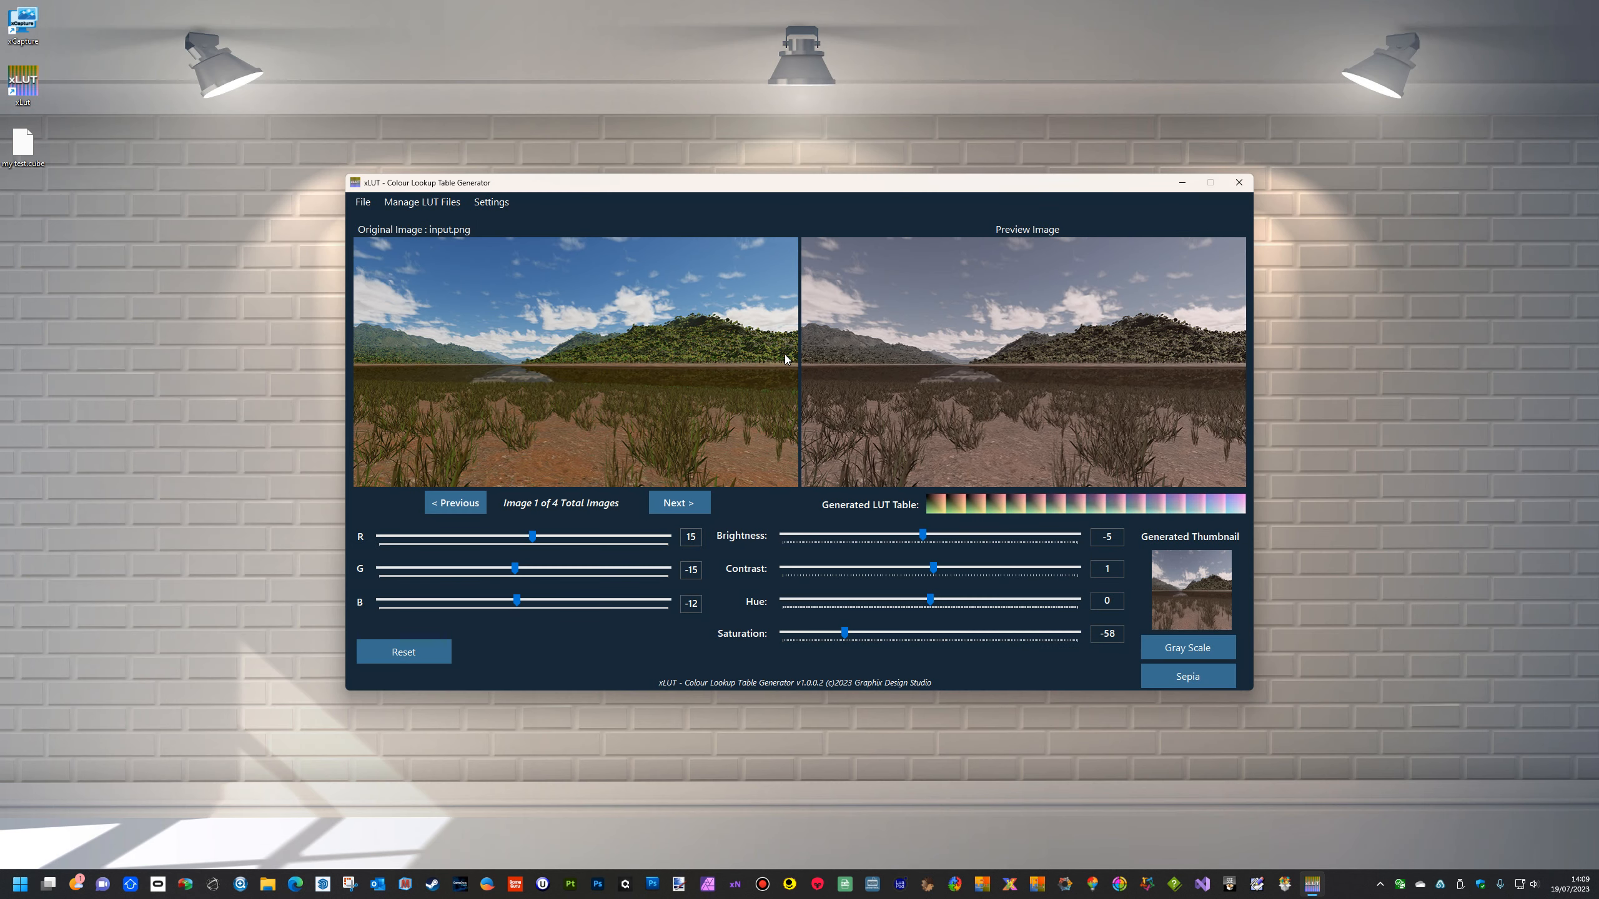
Step: Starting from reset adjustments, import the 3DLUT cube file "my test.cube" from the Desktop and generate its LUT
left_click(409, 653)
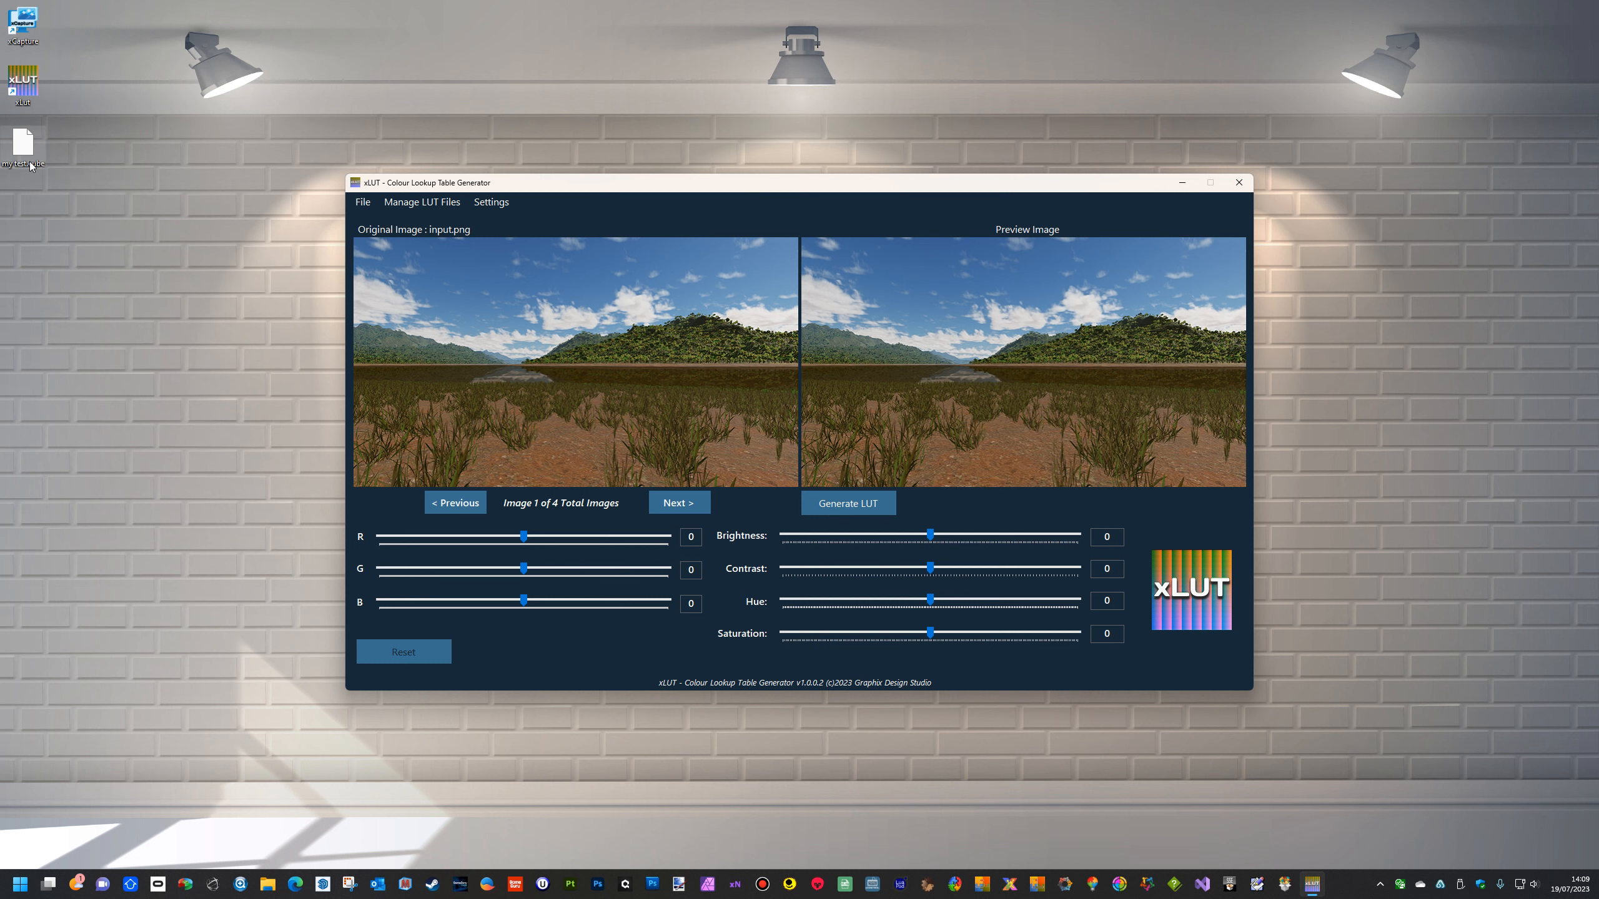
left_click(364, 202)
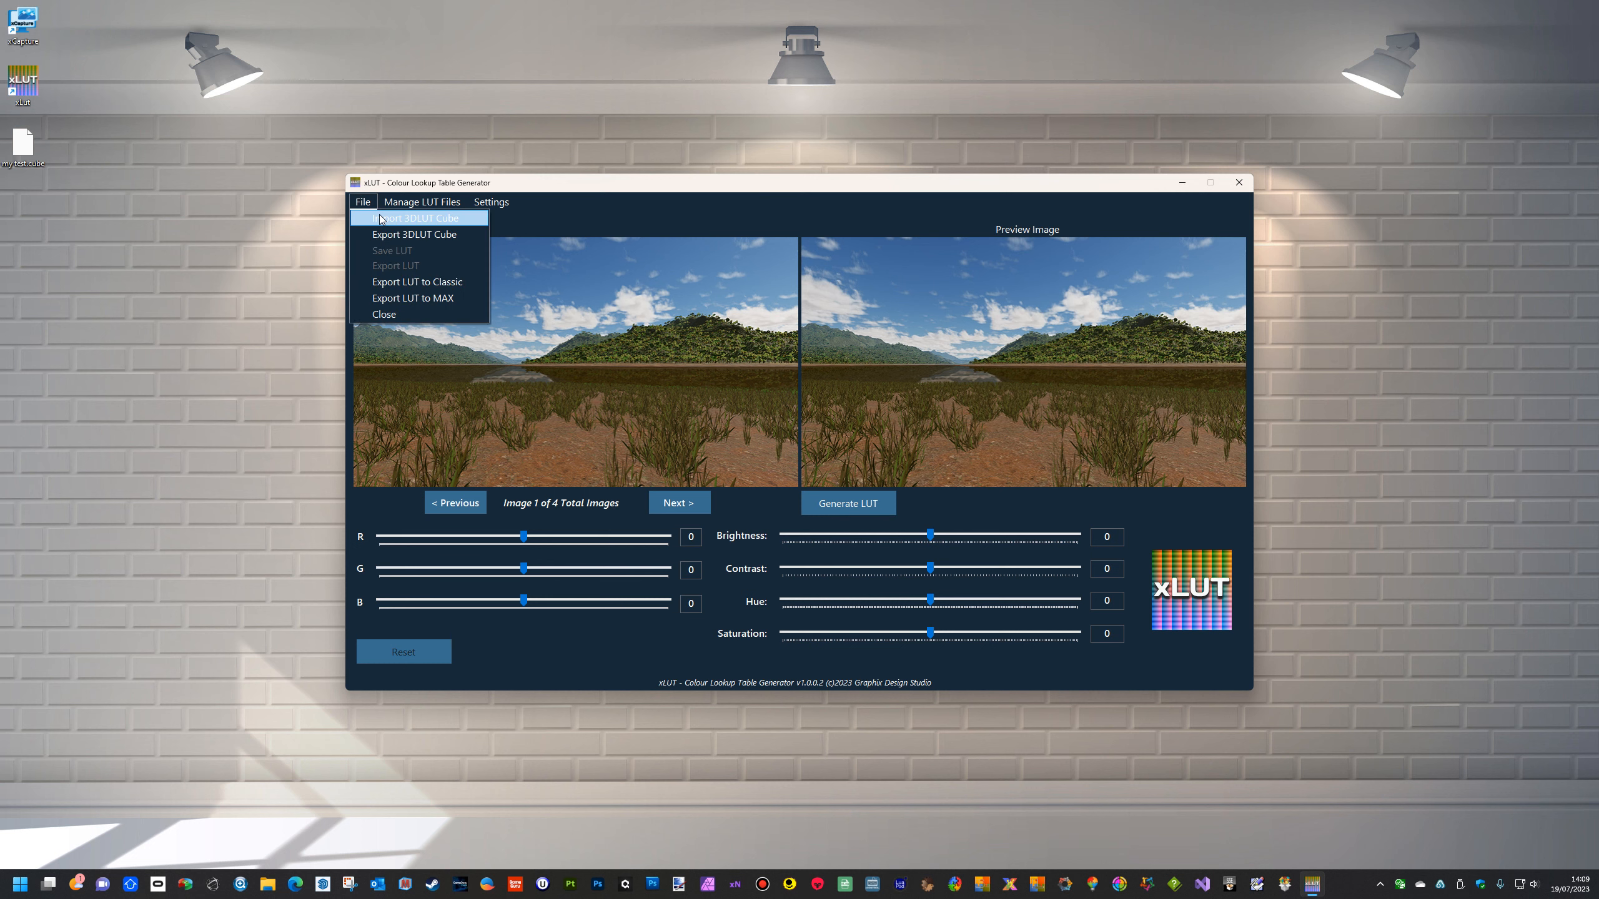
left_click(380, 215)
left_click(826, 375)
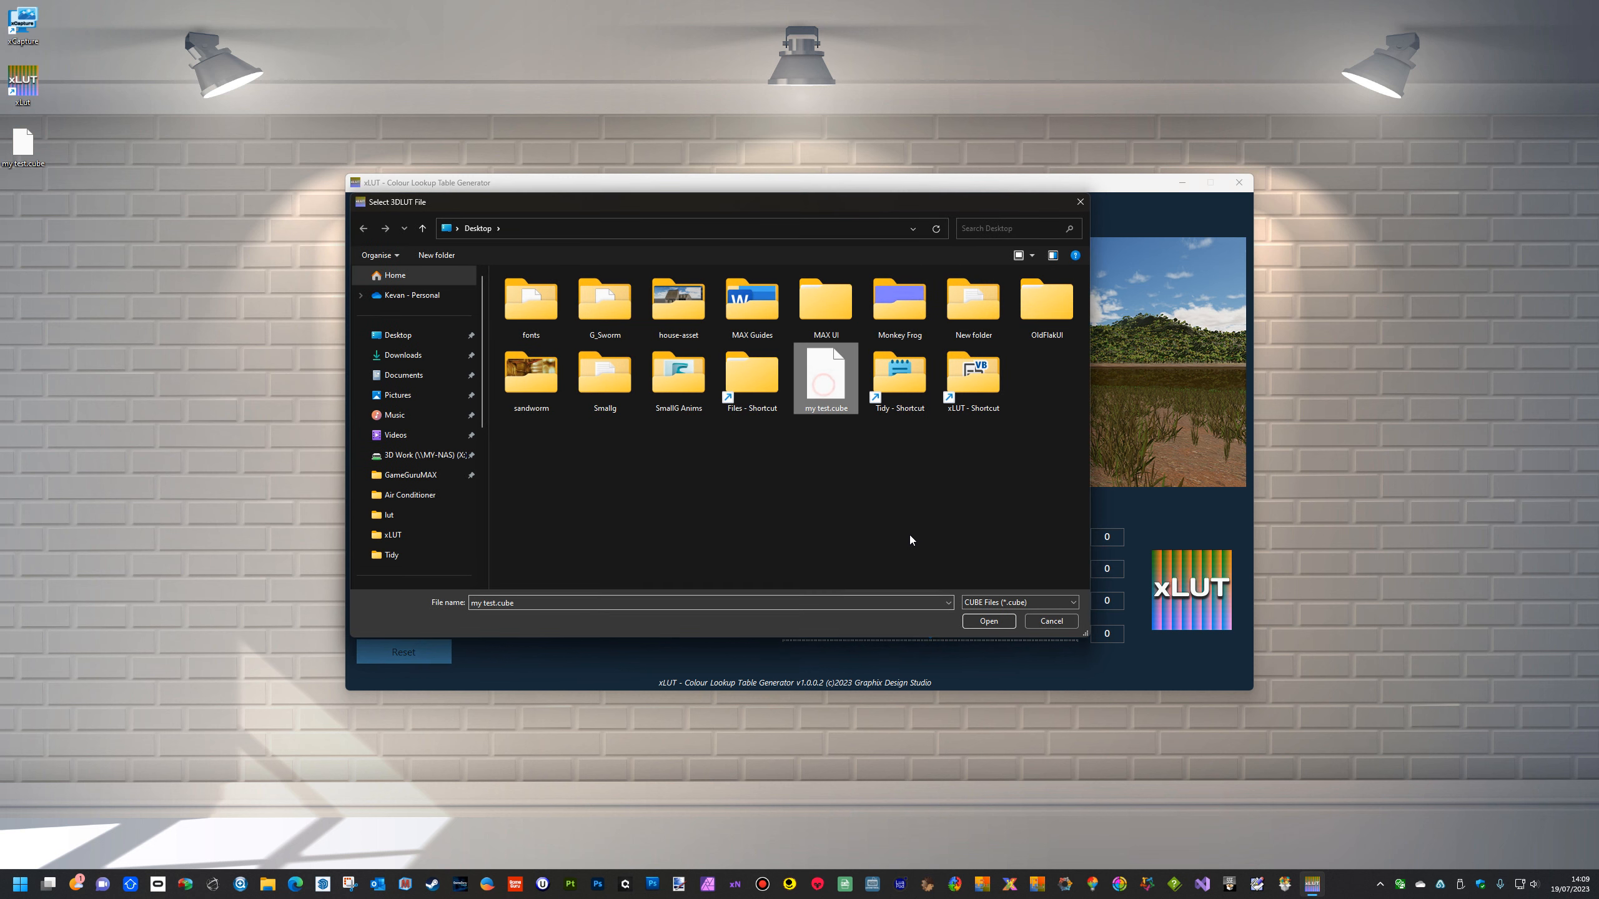
left_click(989, 622)
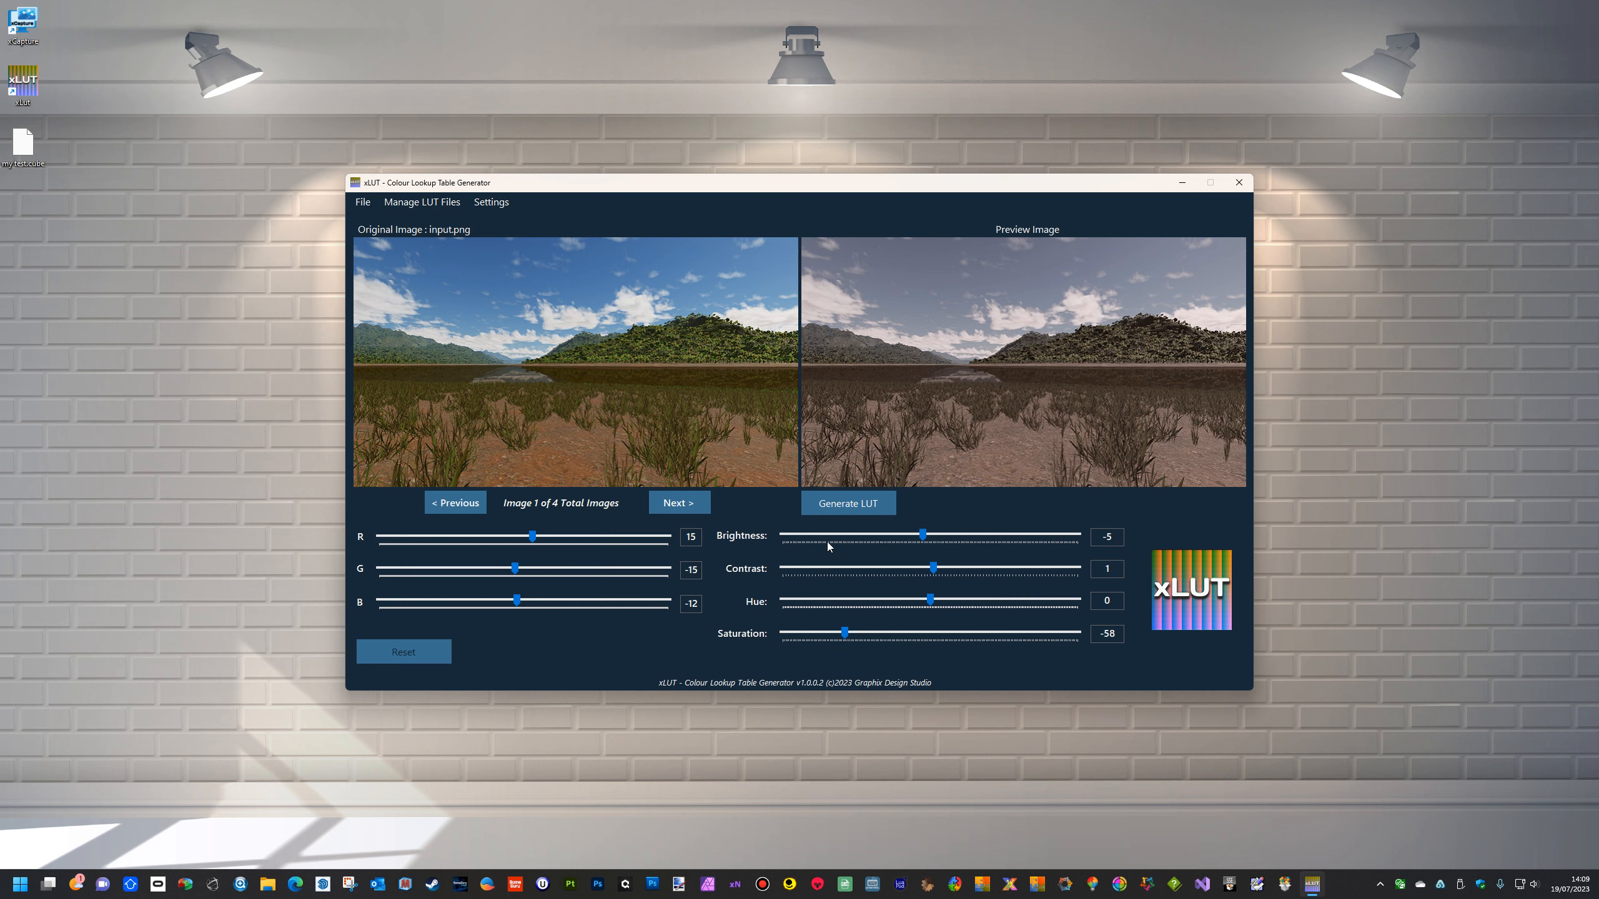
left_click(844, 509)
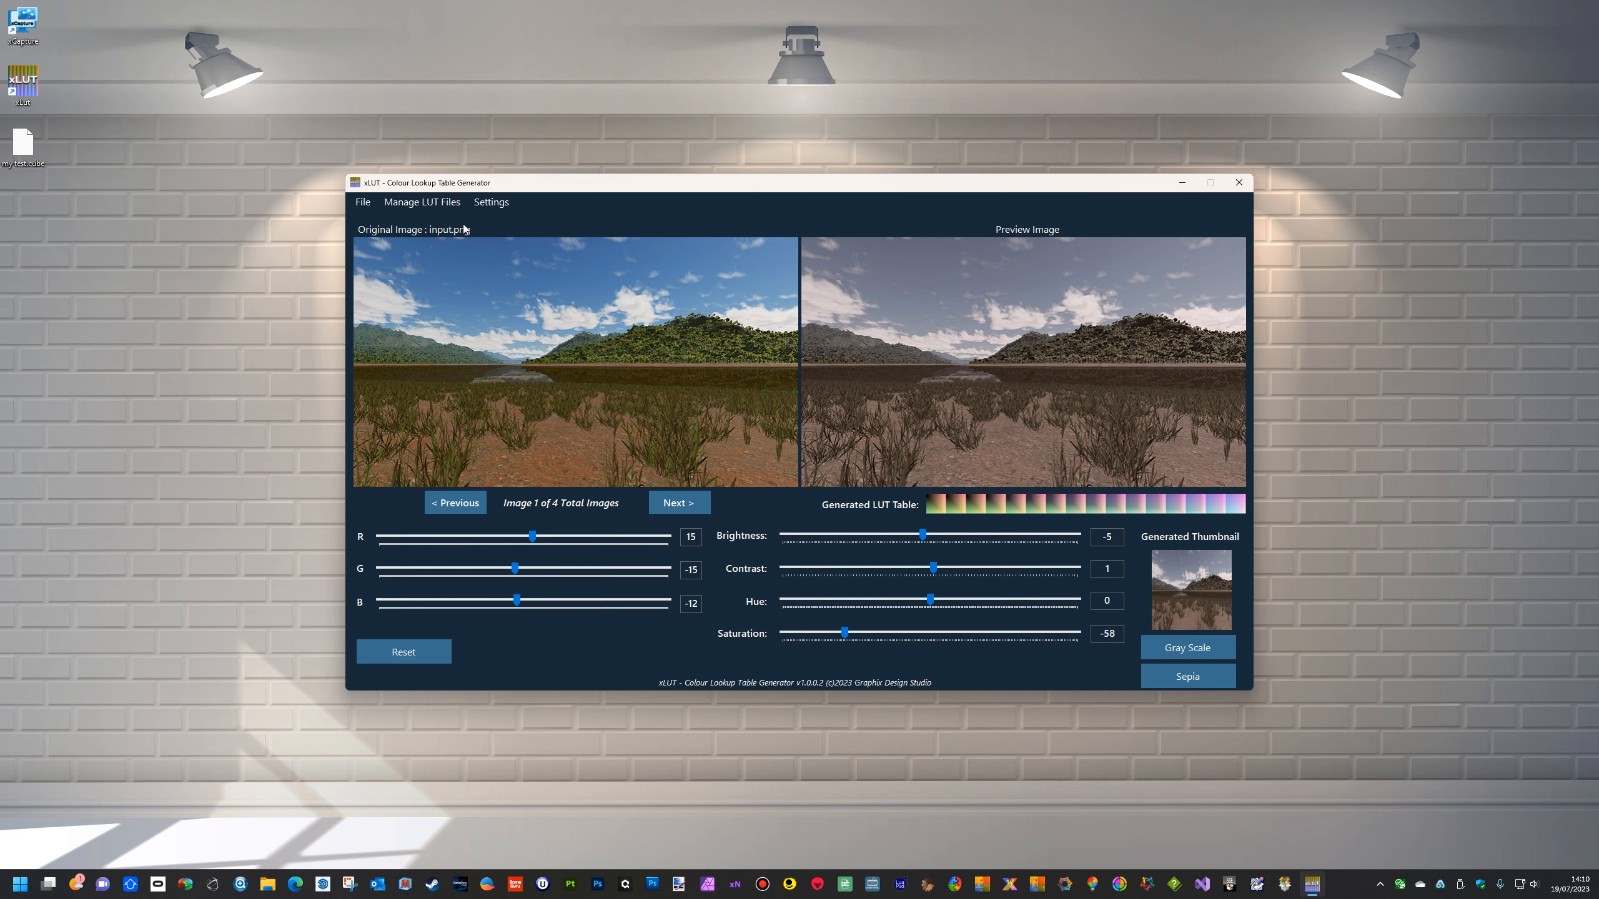
Step: Back up the GameGuru LUT files
left_click(422, 203)
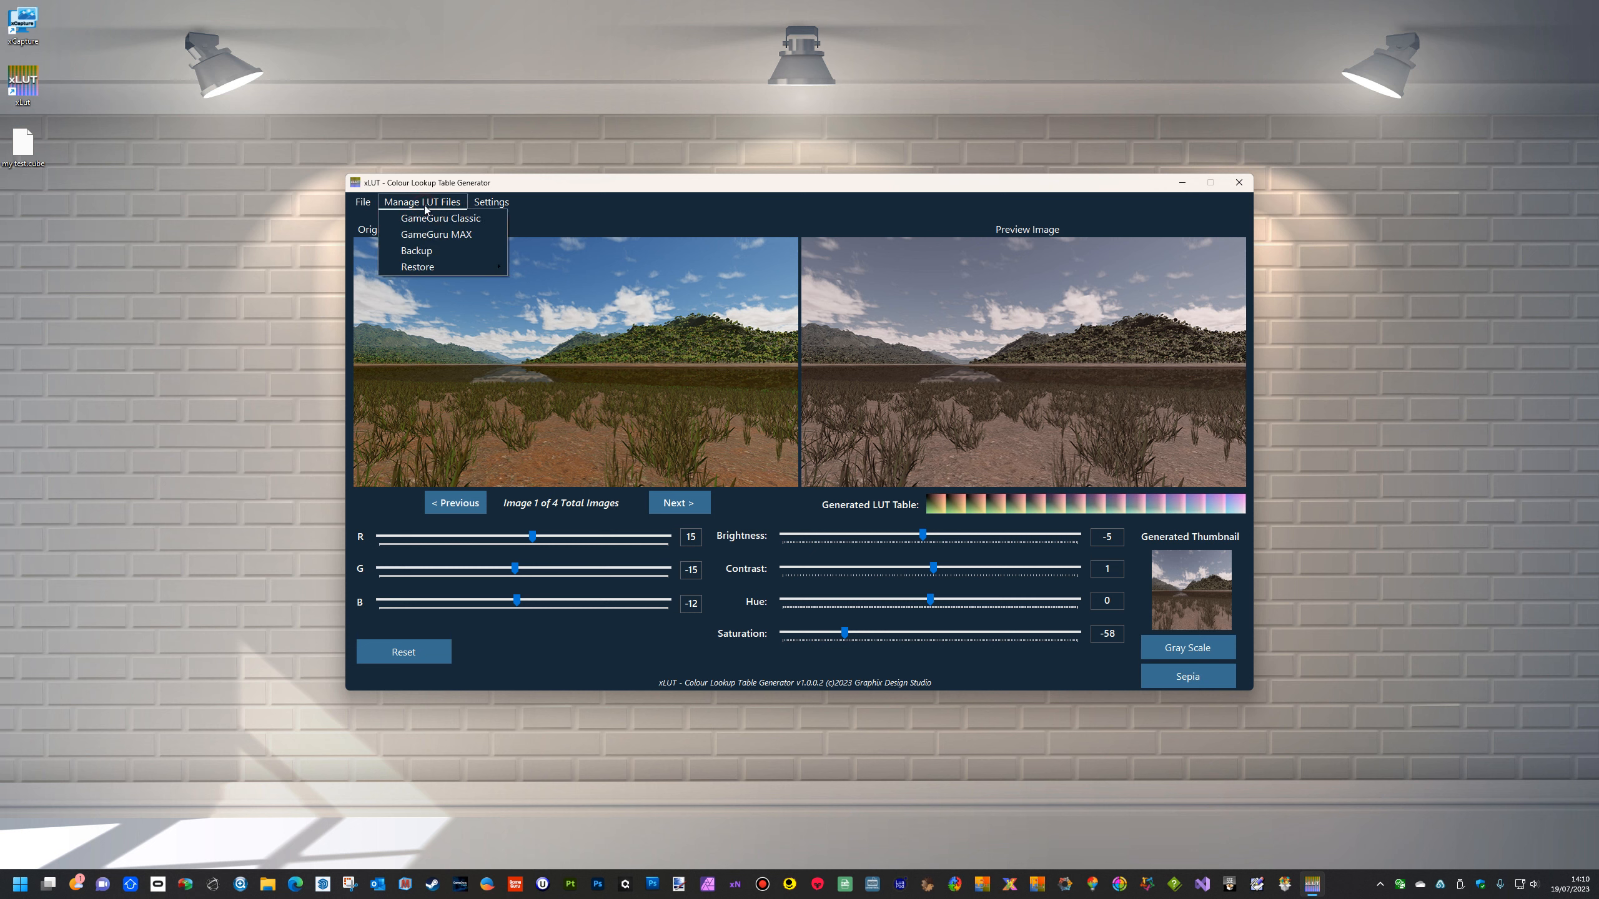
left_click(420, 250)
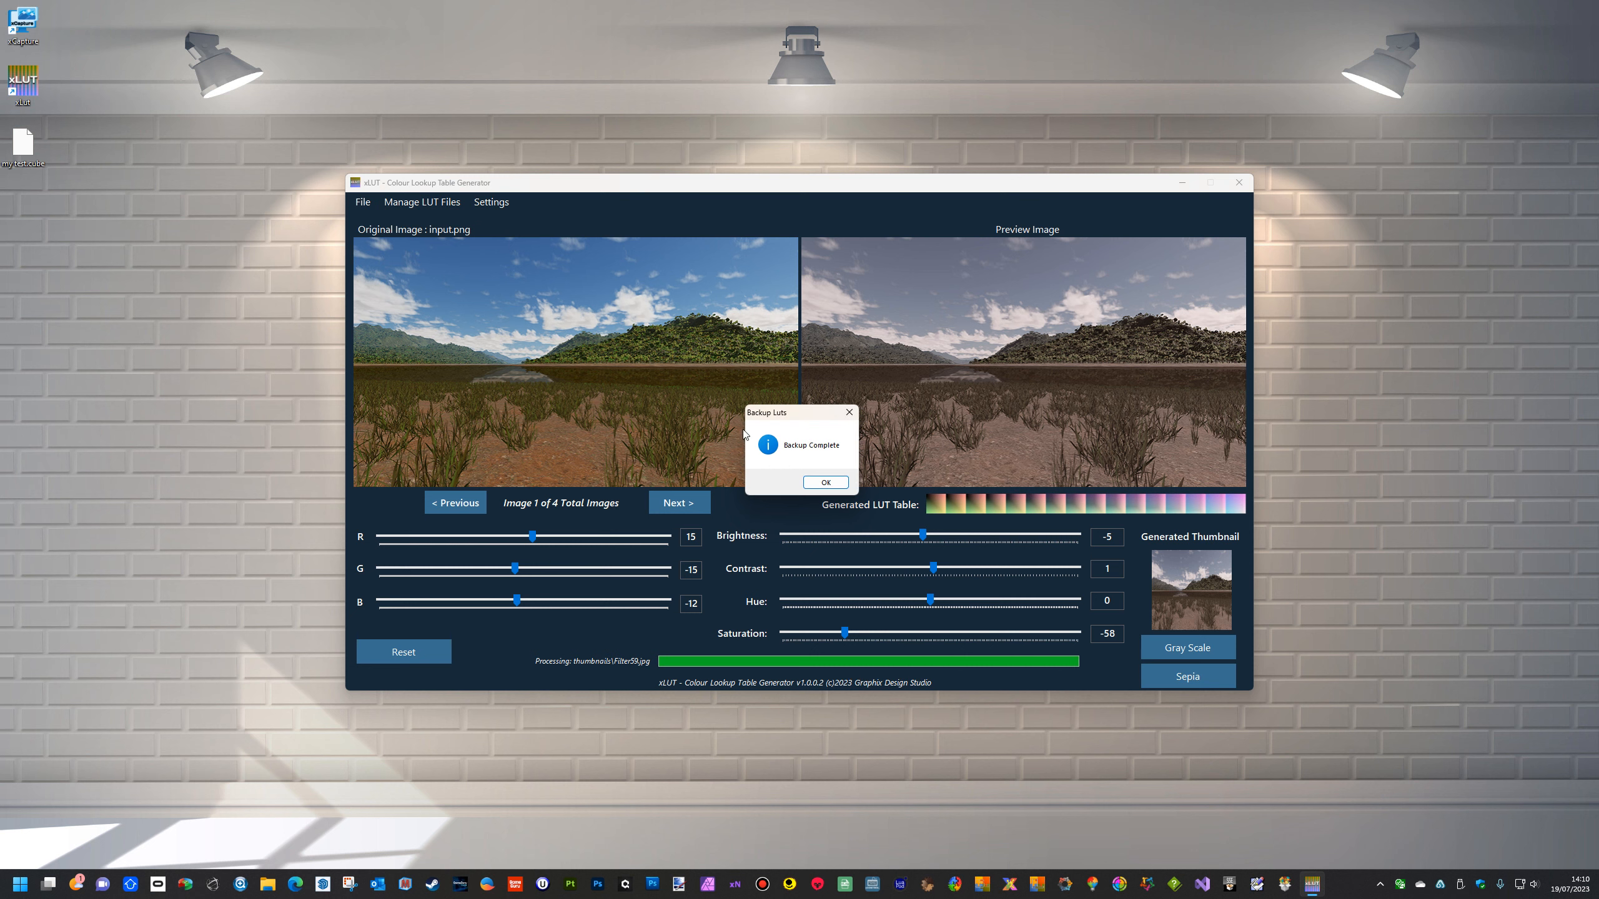
left_click(825, 483)
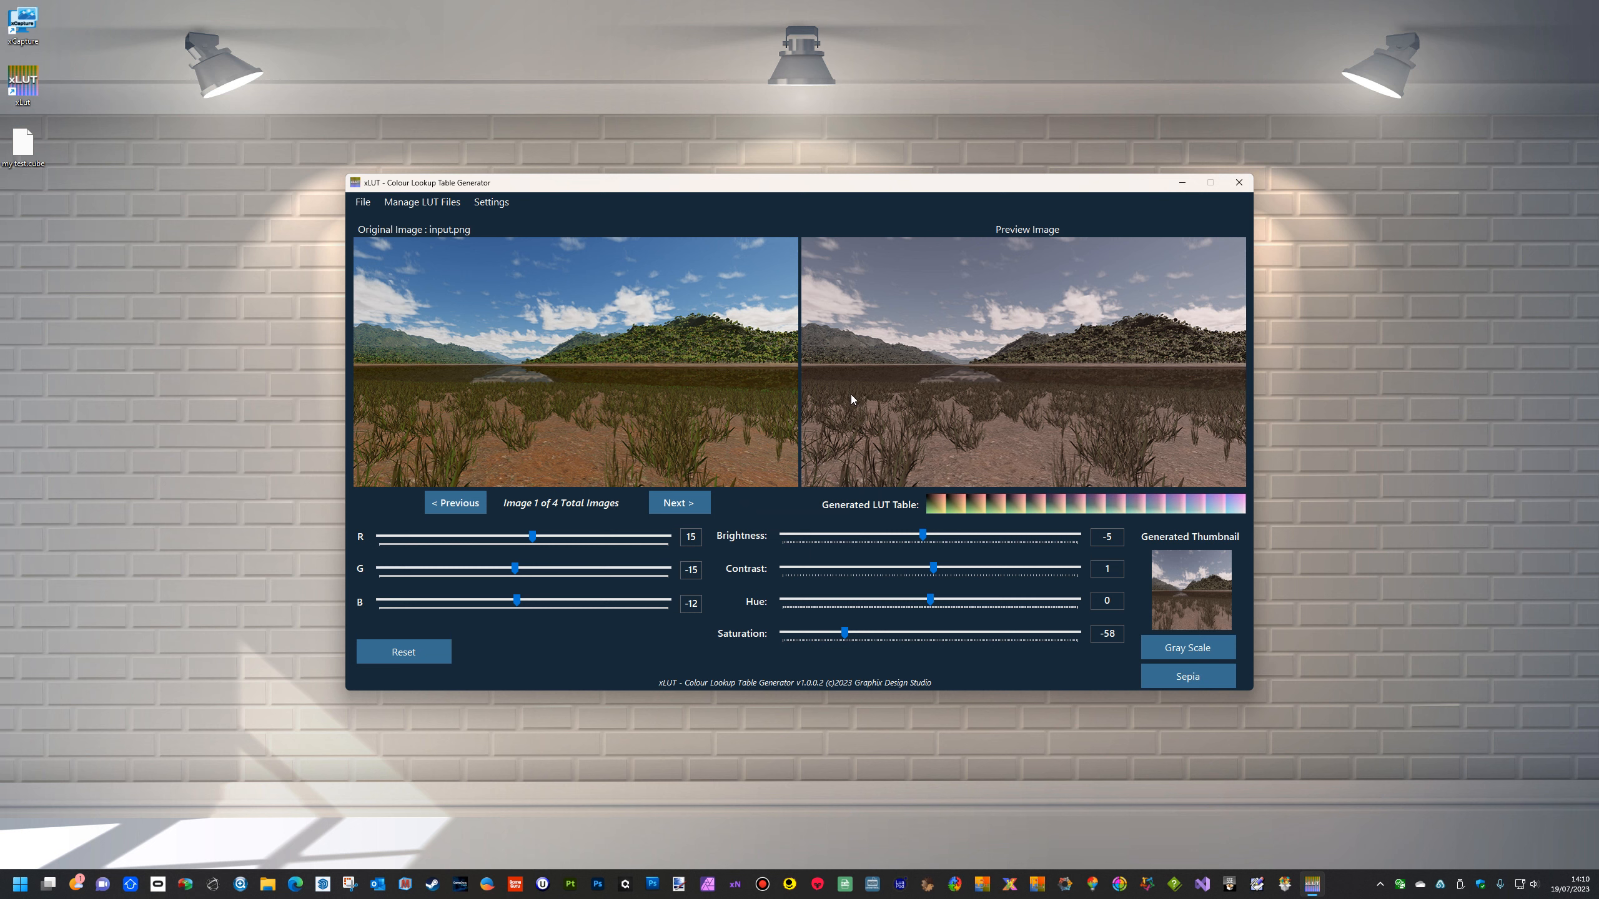
Step: Restore the MAX LUT files from the backup
left_click(432, 204)
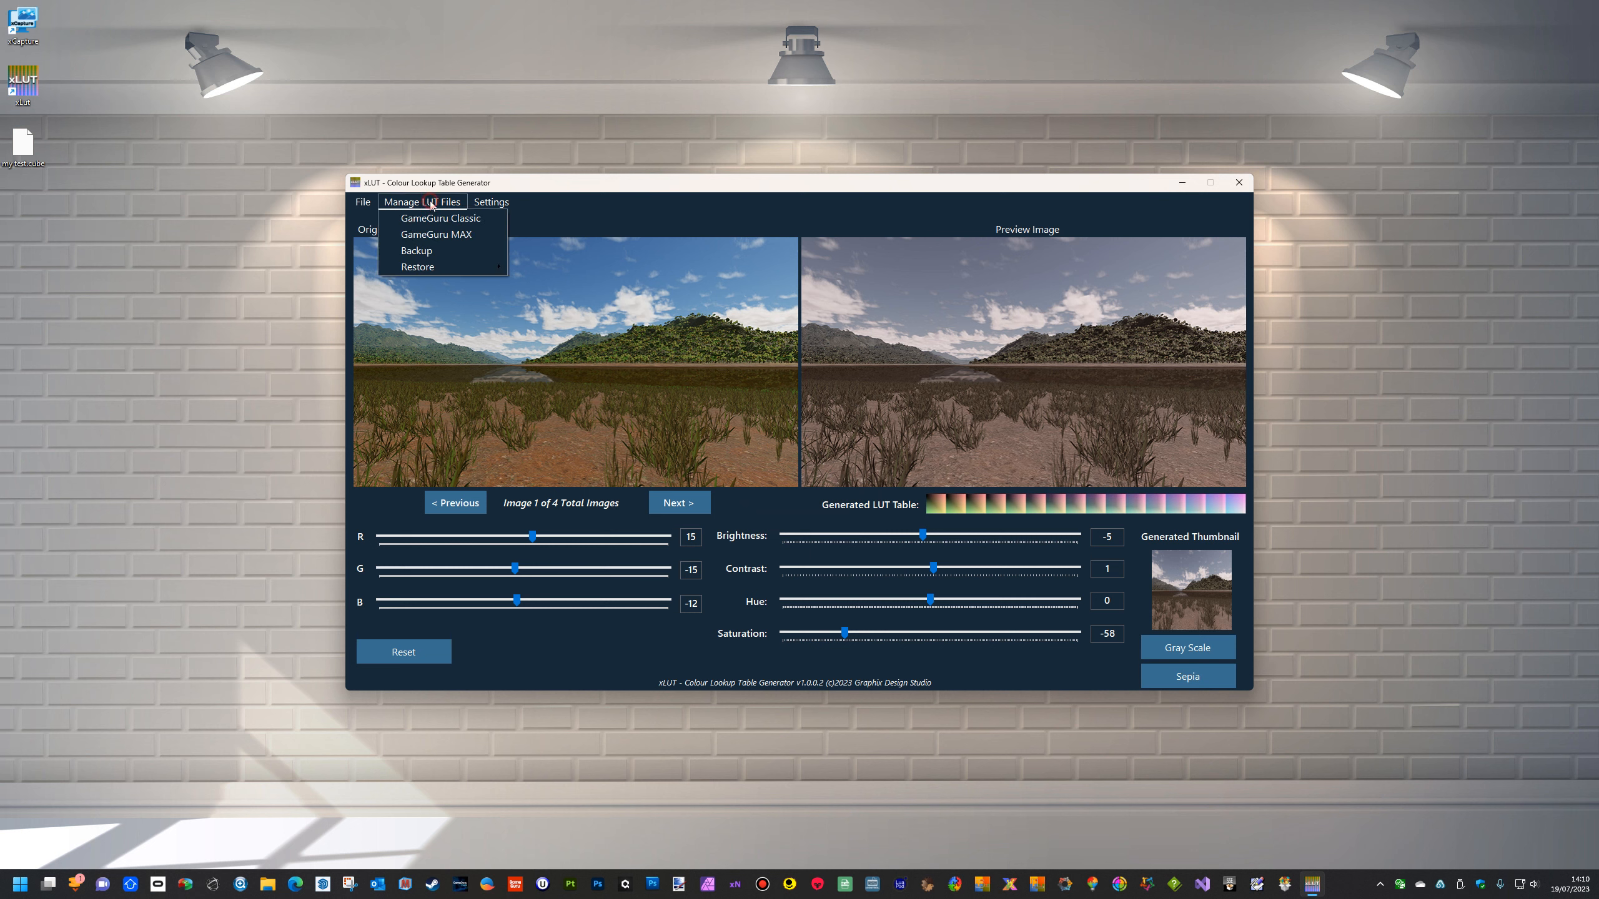
mouse_move(465, 267)
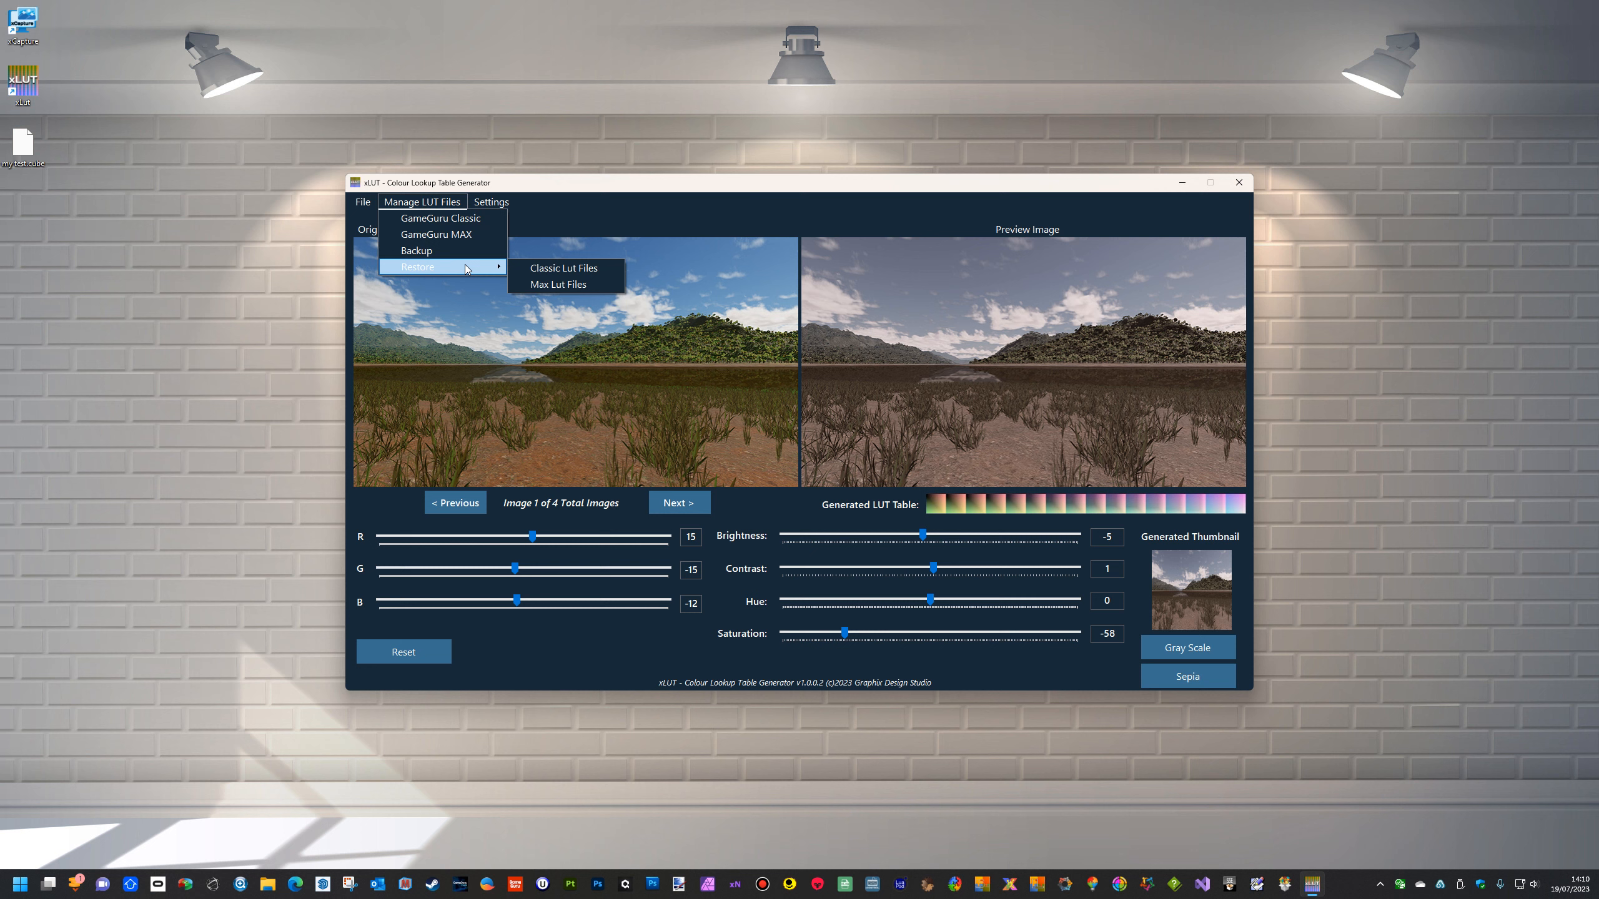
left_click(588, 287)
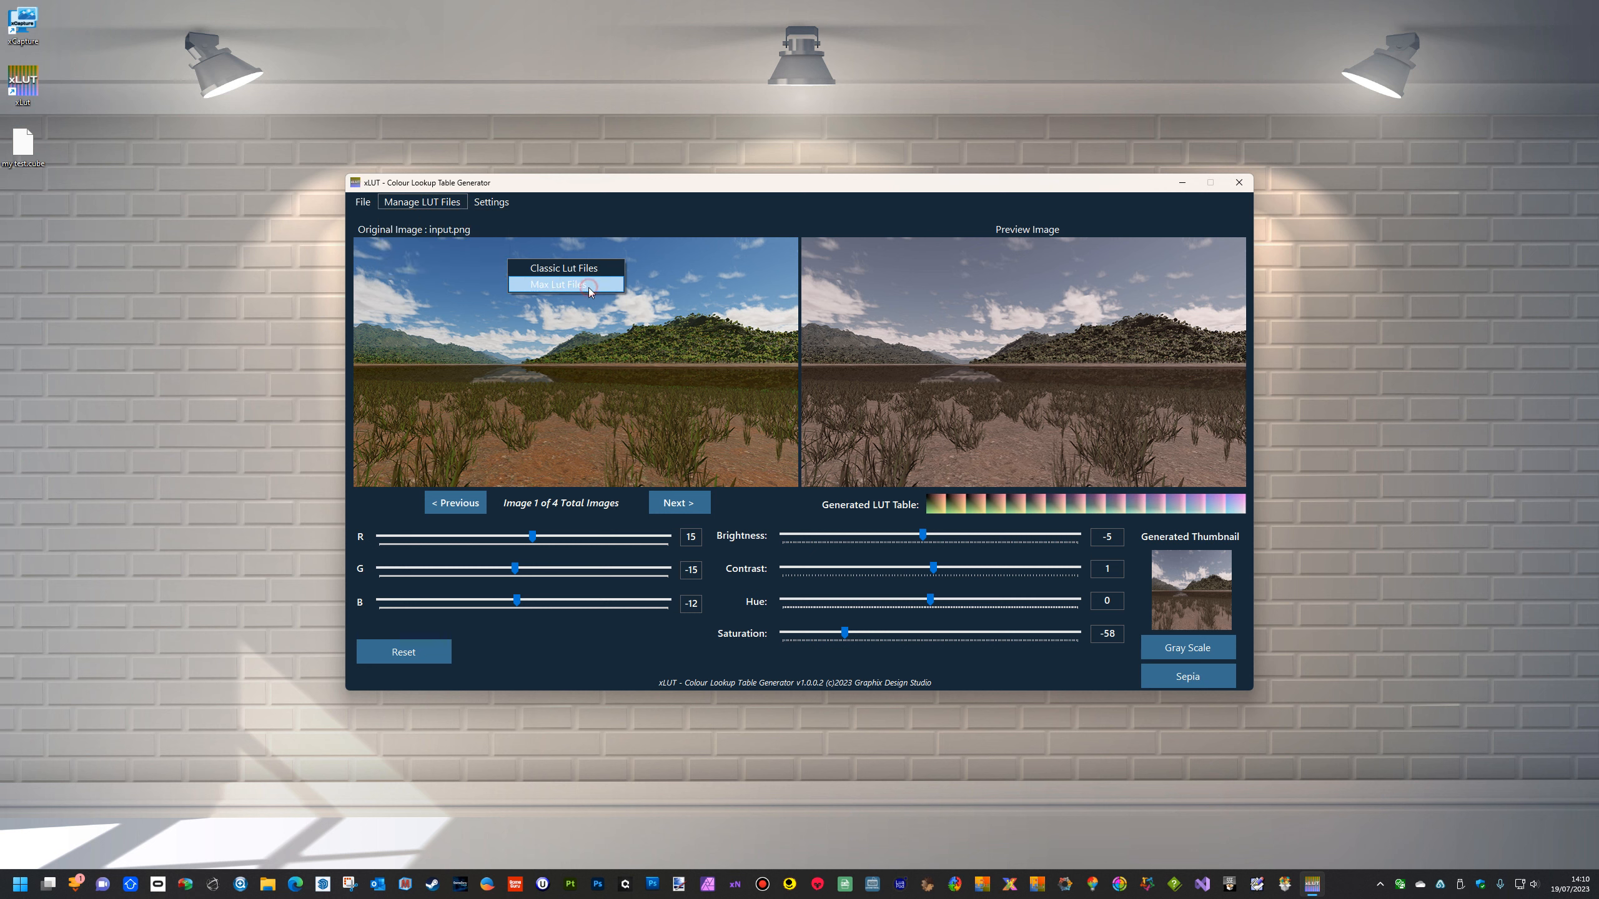
left_click(795, 485)
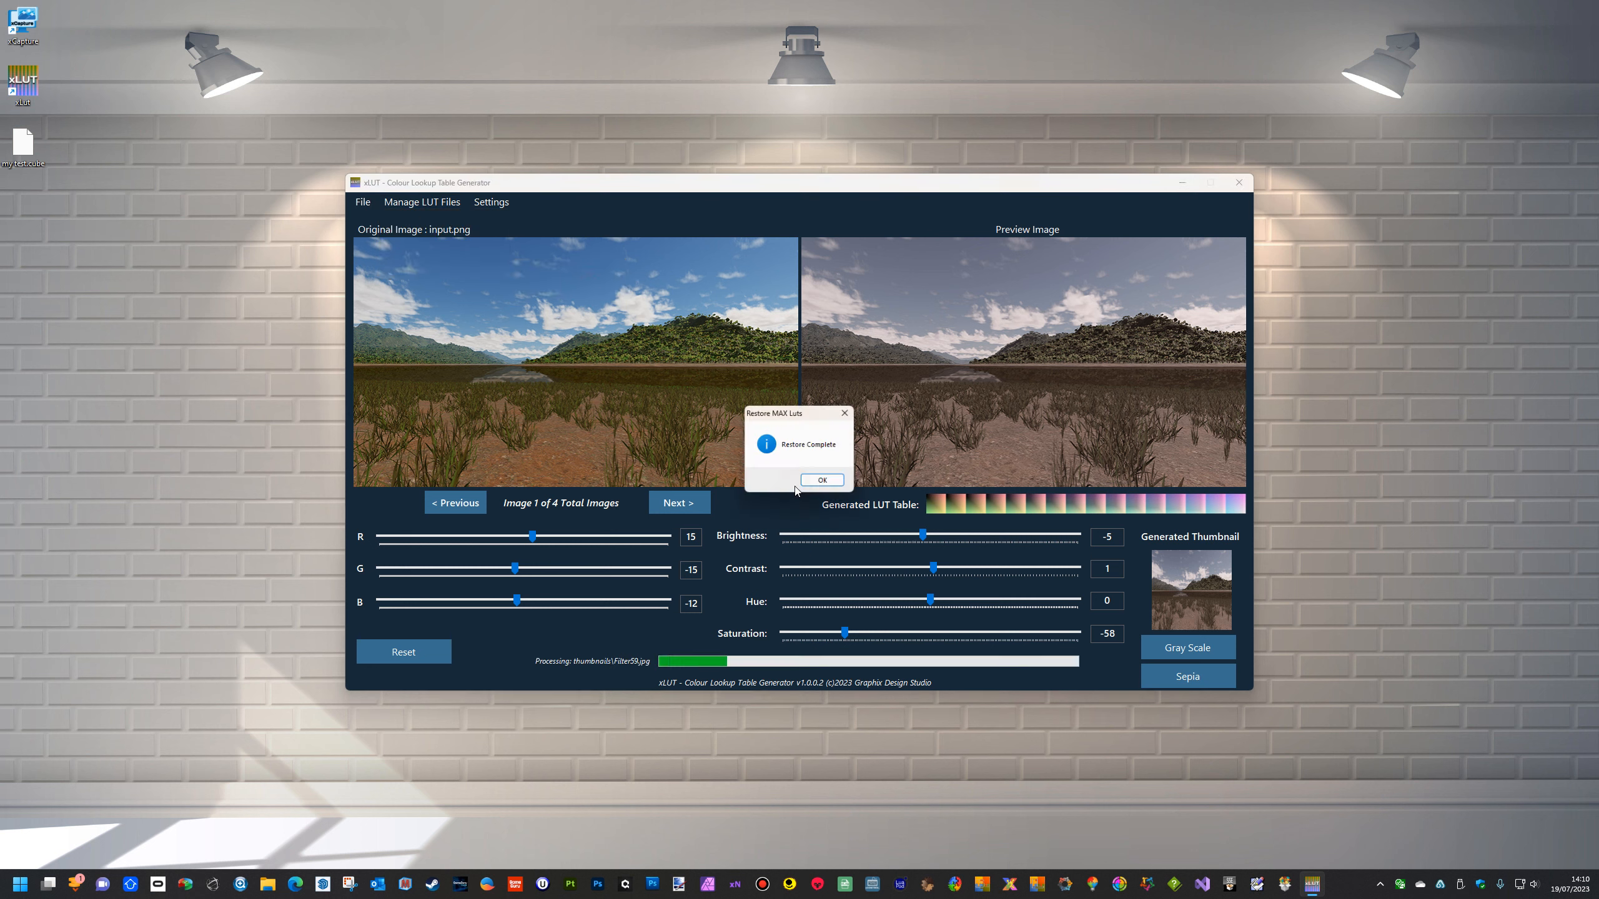
left_click(809, 486)
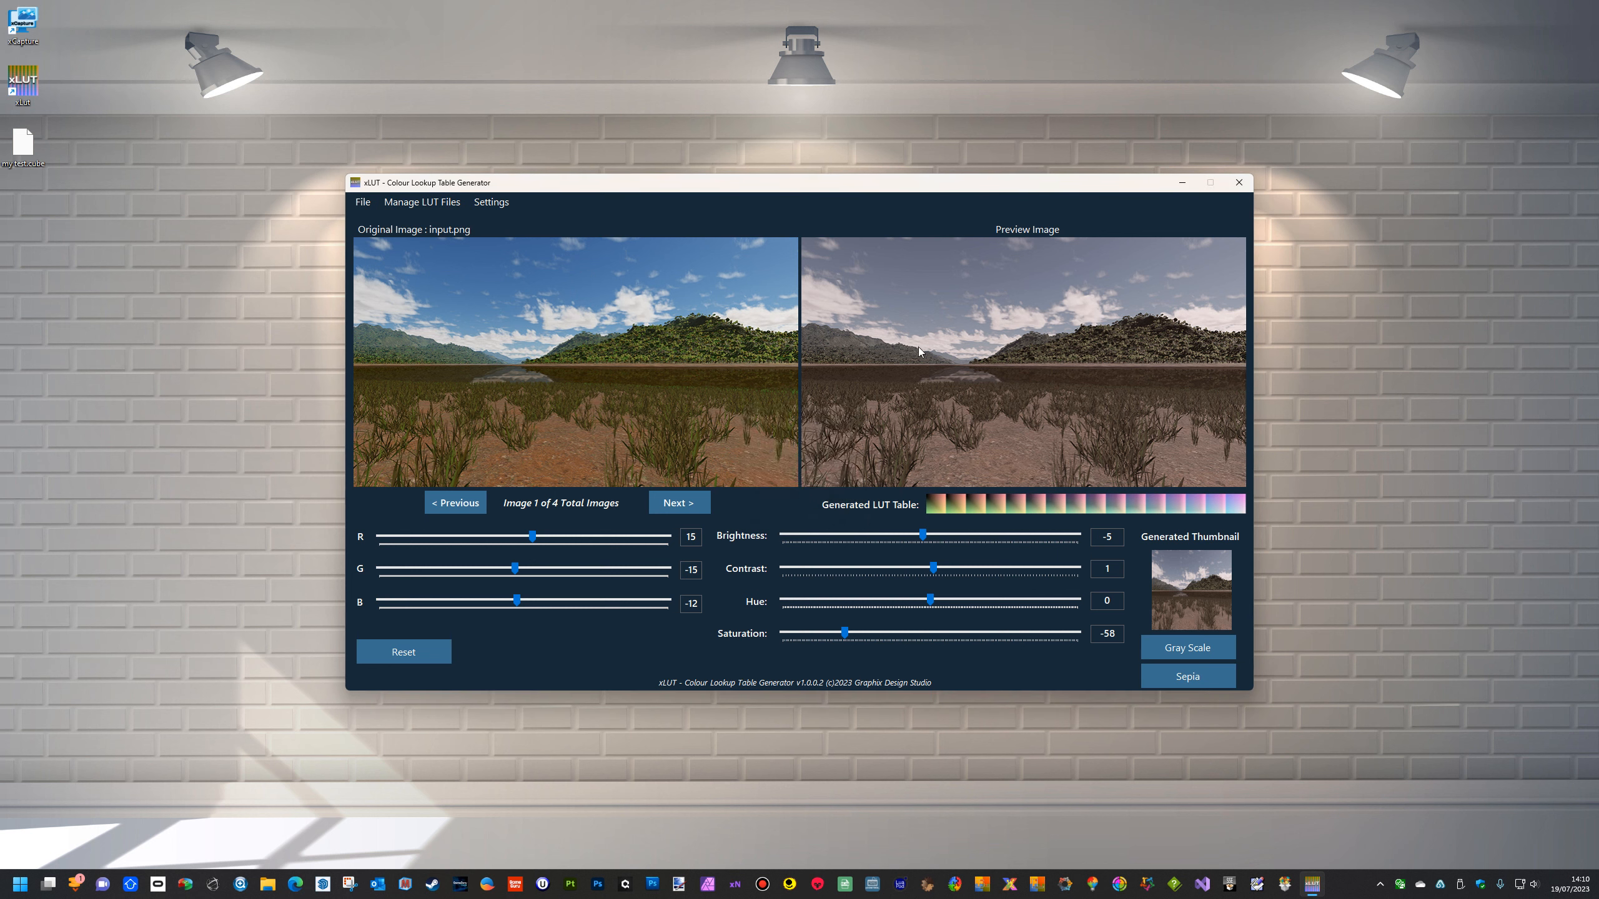
left_click(497, 205)
mouse_move(391, 197)
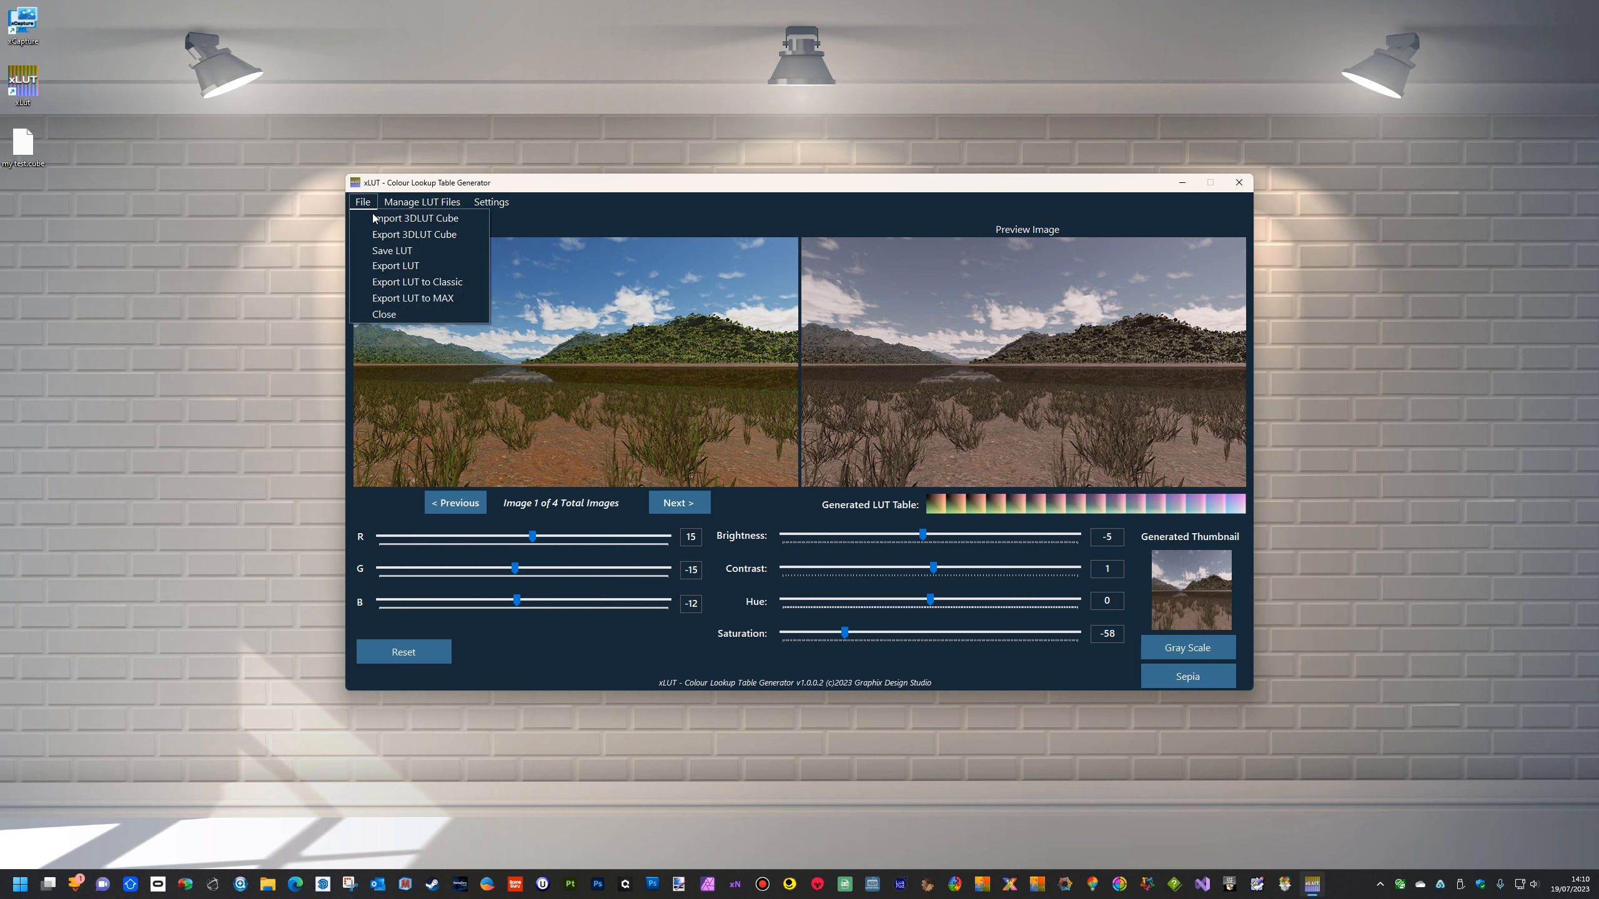